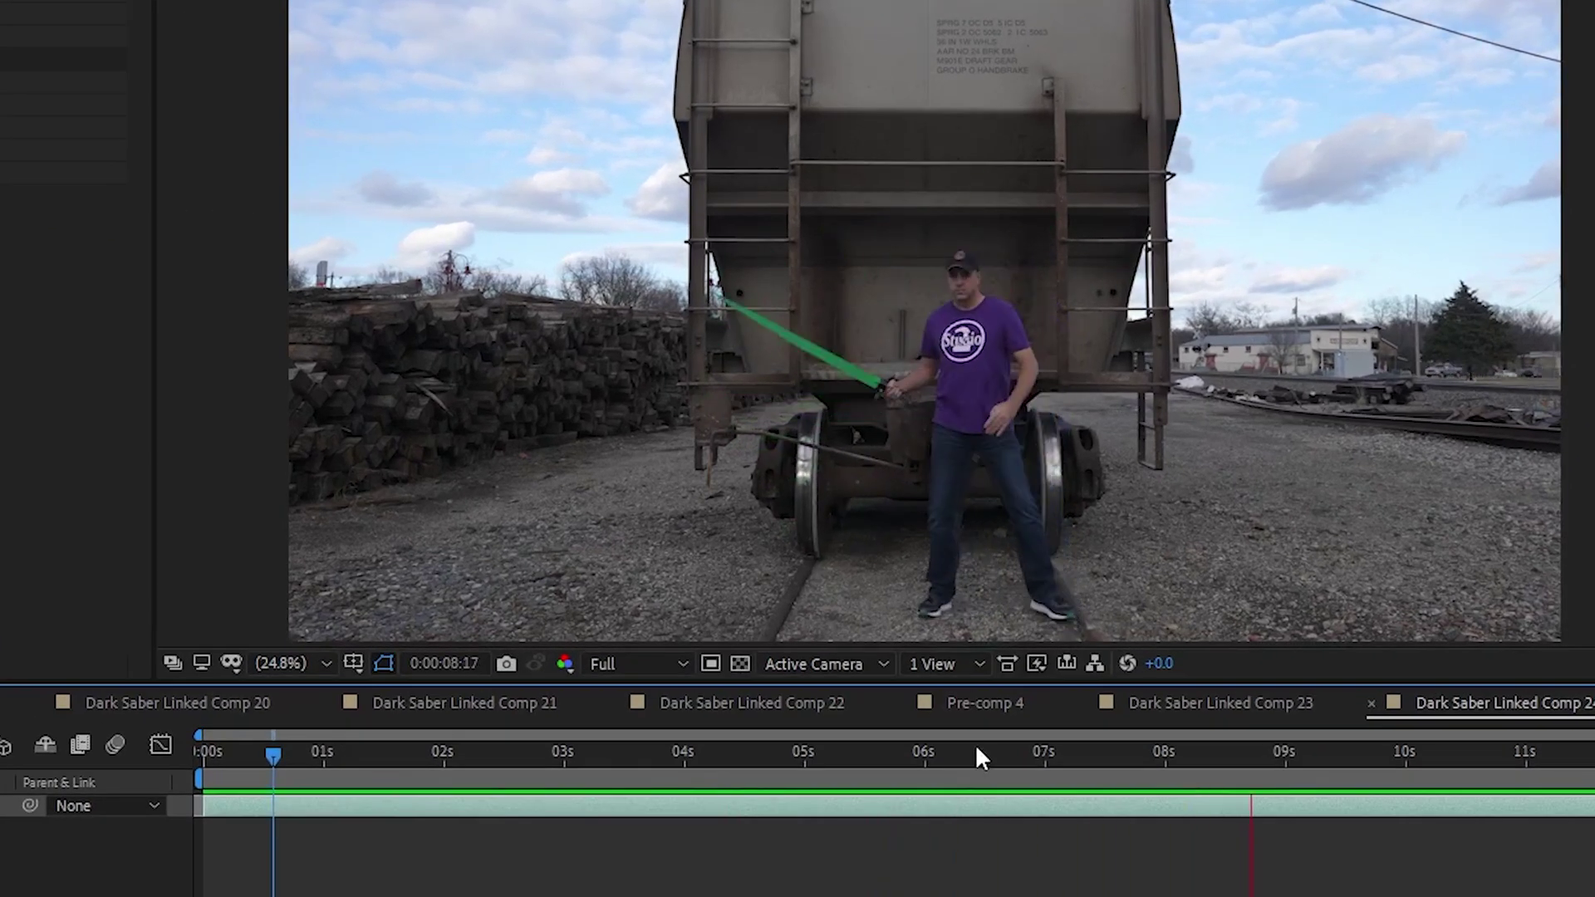
left_click(975, 771)
left_click_drag(975, 771, 1043, 770)
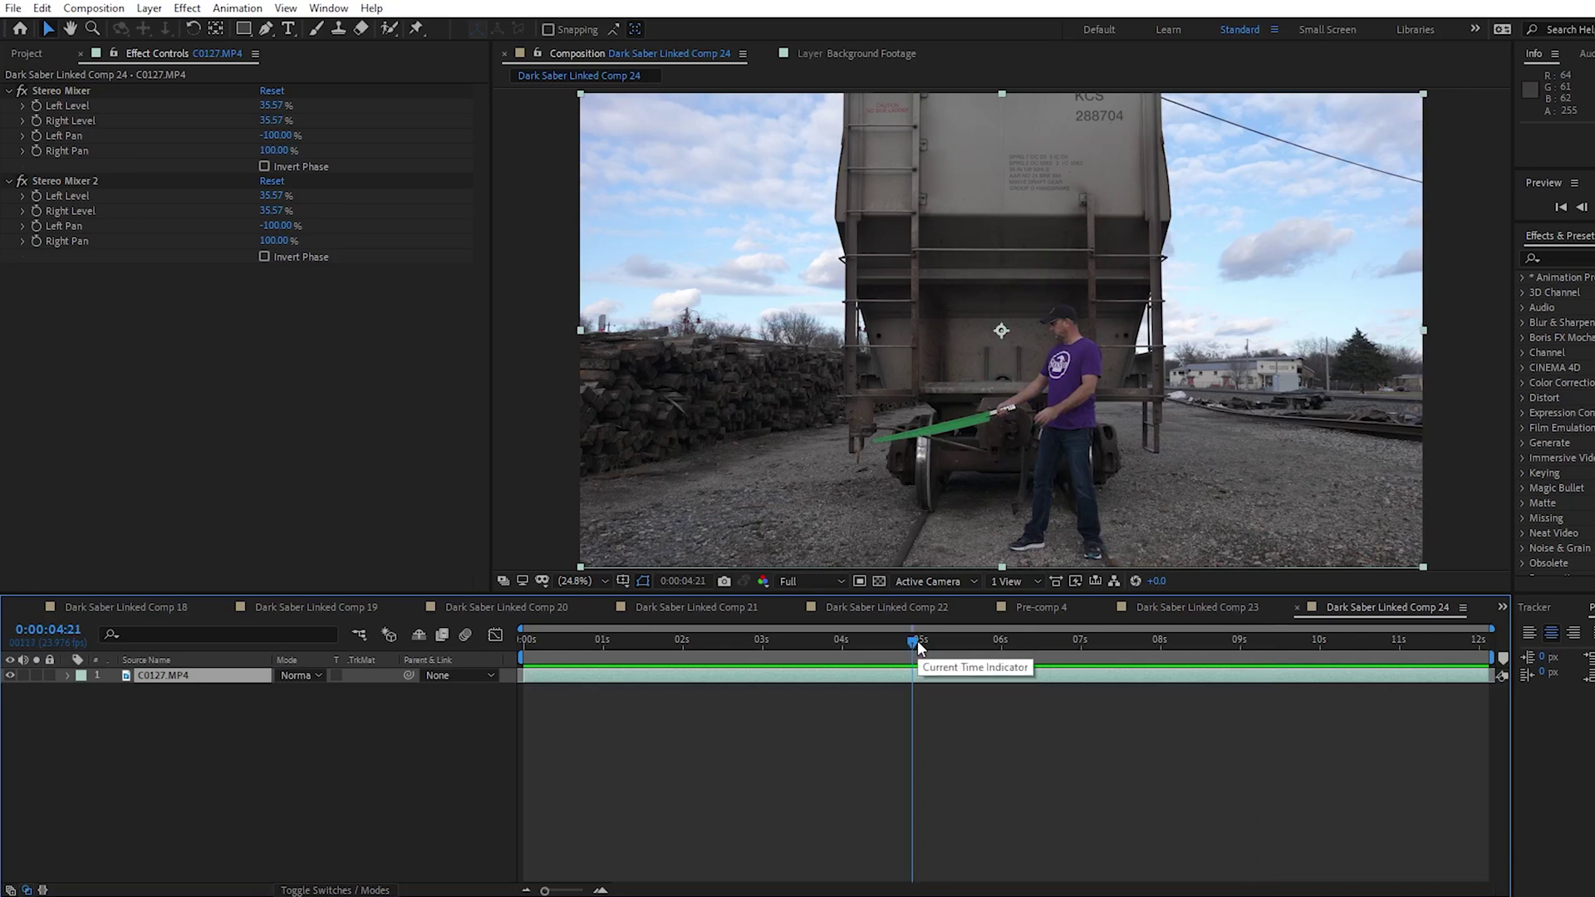
left_click_drag(917, 640, 975, 648)
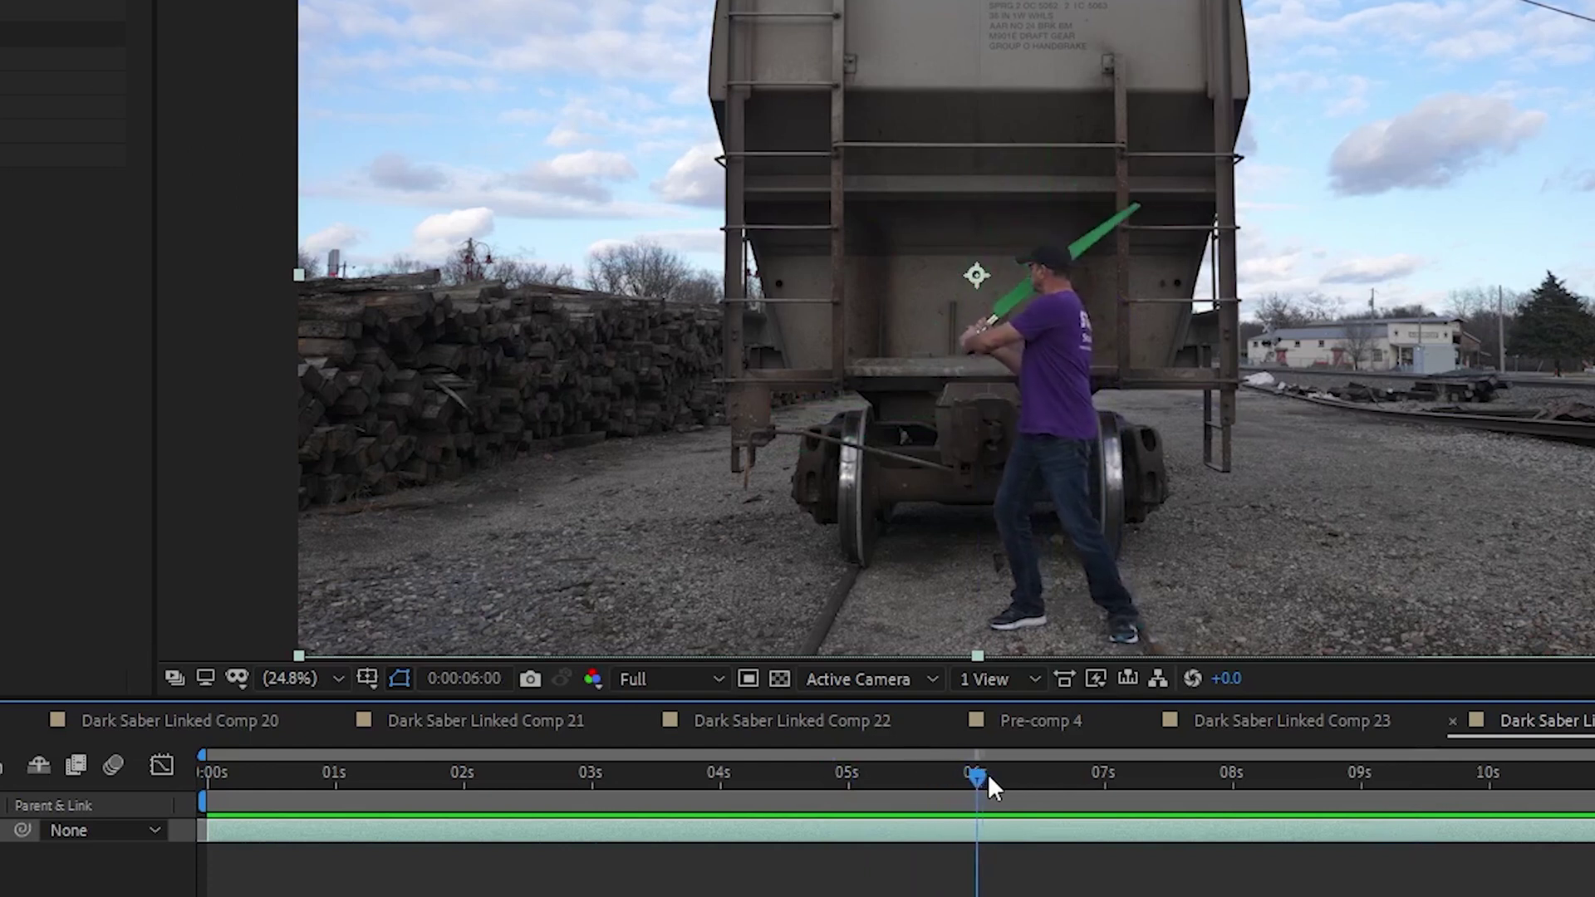
left_click_drag(989, 776, 998, 778)
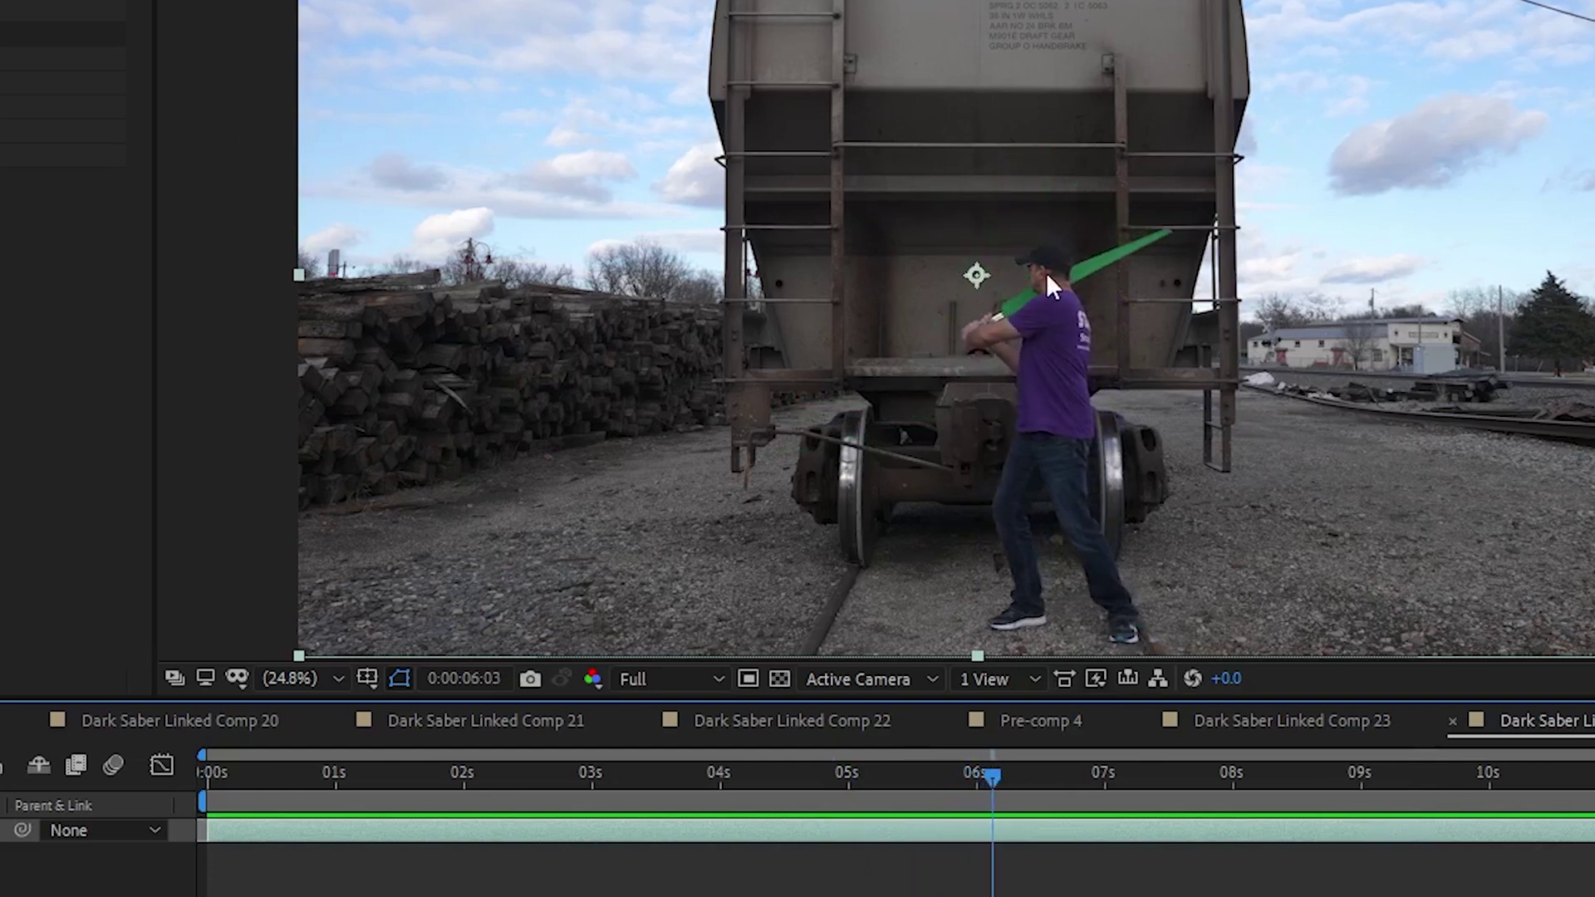
left_click_drag(992, 775, 1358, 716)
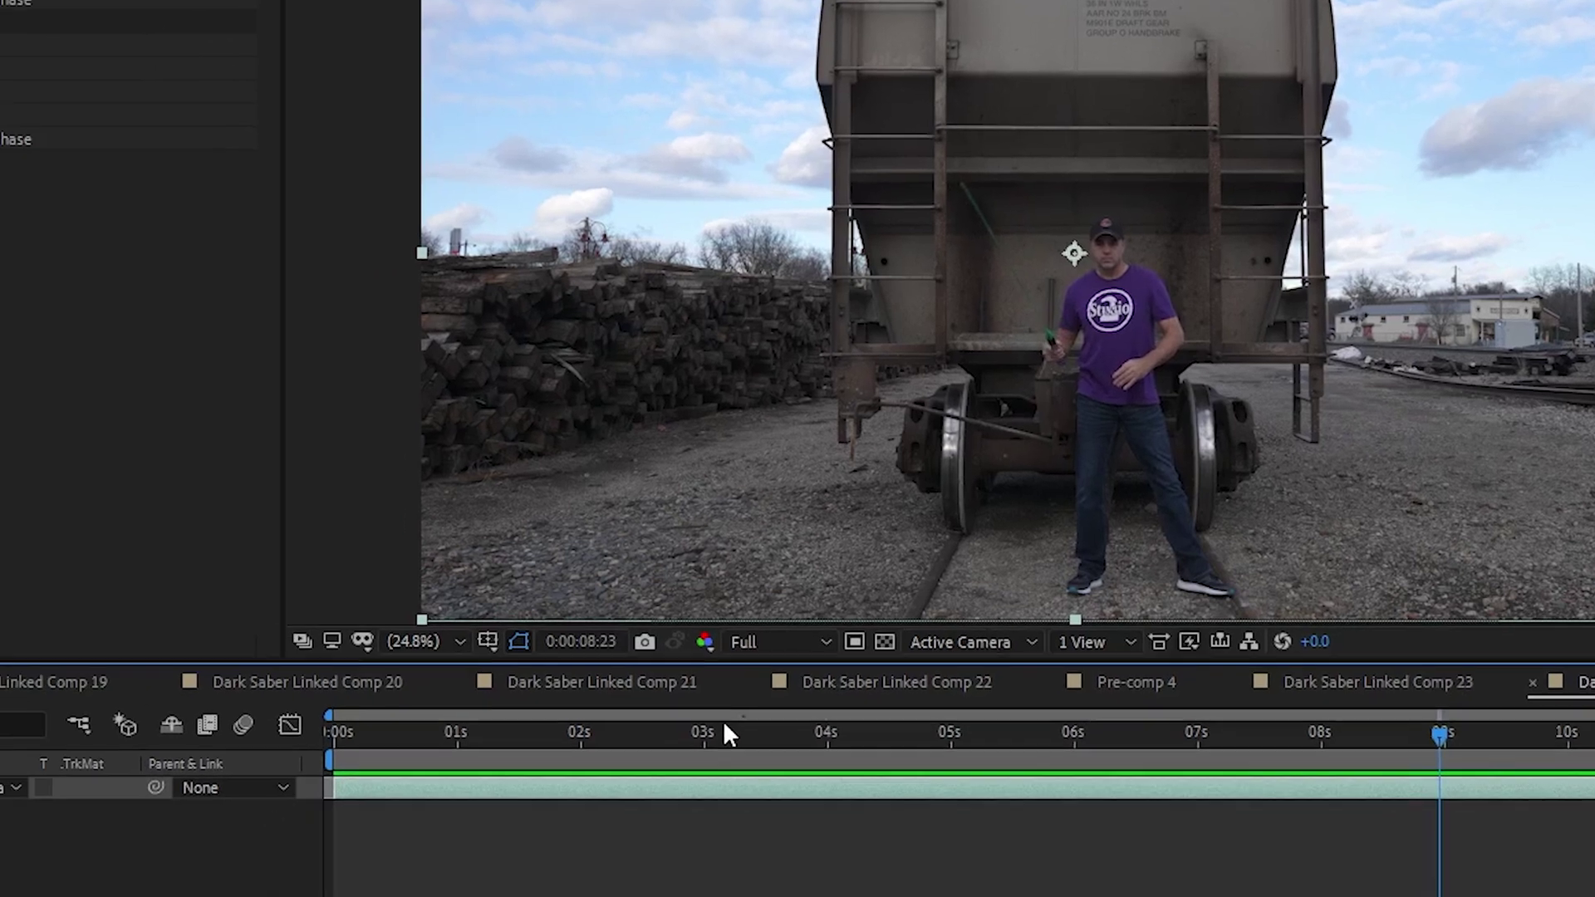
left_click(607, 760)
Rename the footage layer to 'Main Footage'.
left_click(955, 598)
key("Return")
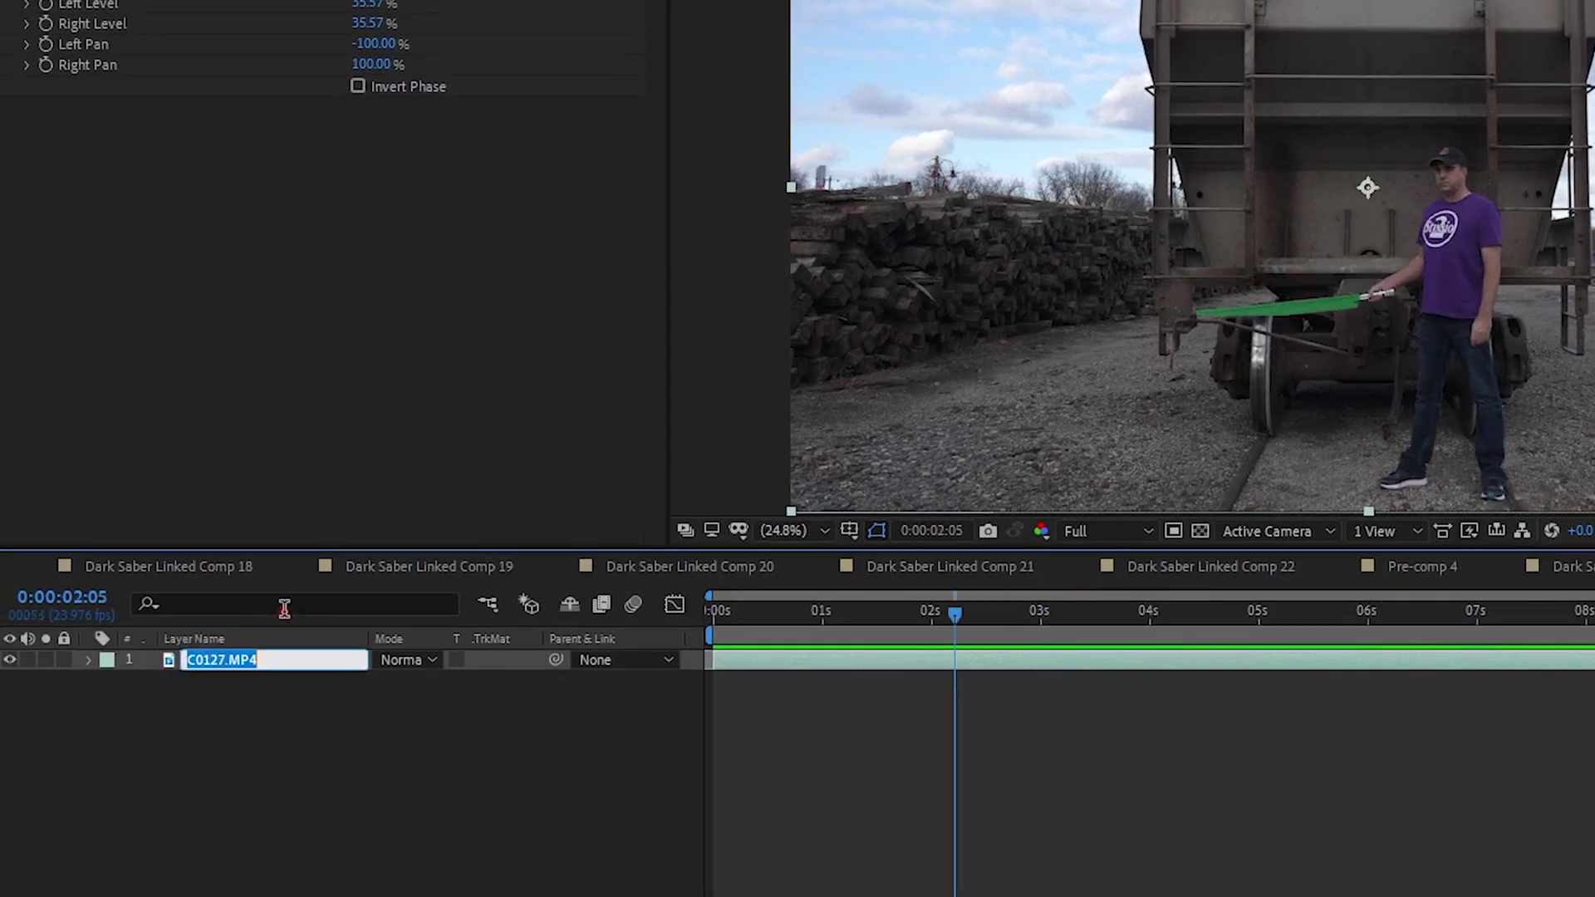
type("Main Footage")
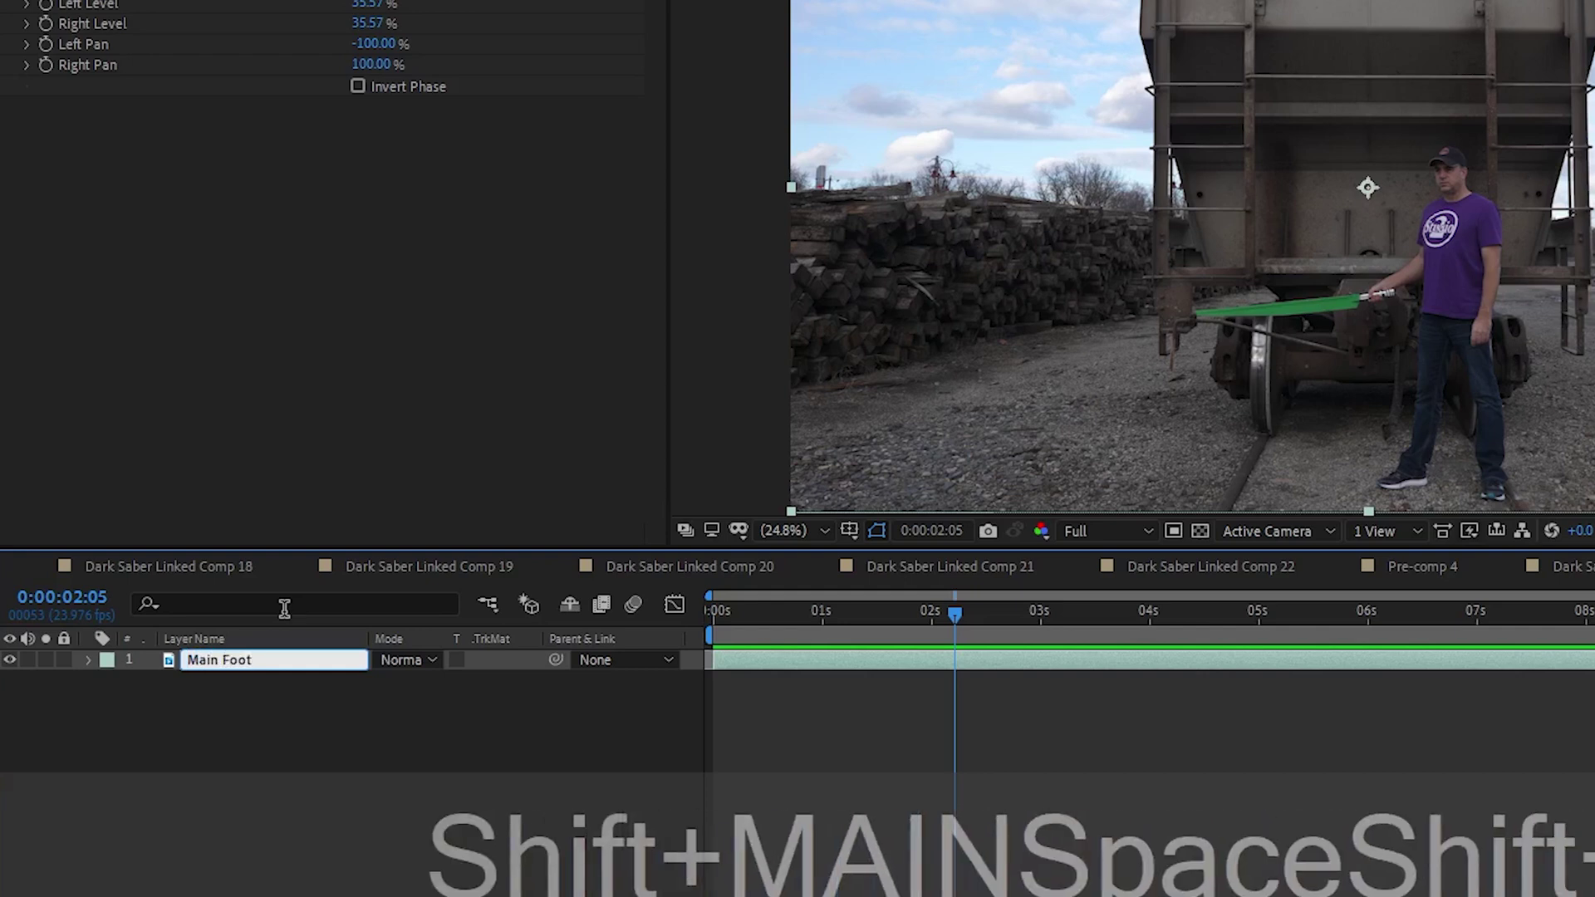
key("Return")
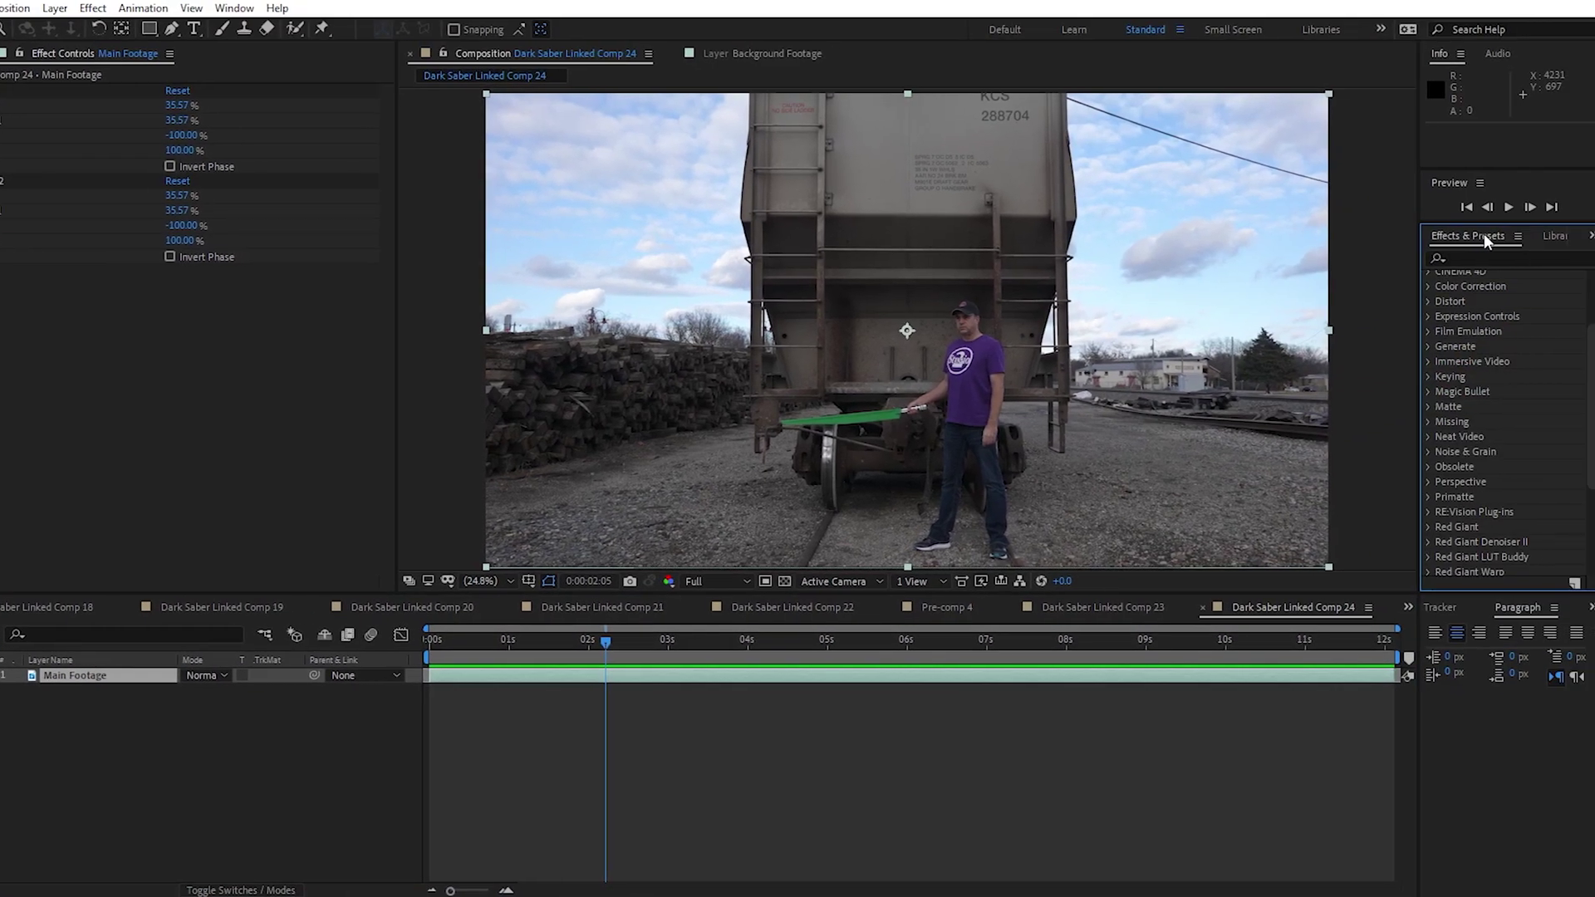
Apply Keylight (1.2), sample the green blade as Screen Colour, and switch to Screen Matte view.
scroll(1462, 333, "down", 3)
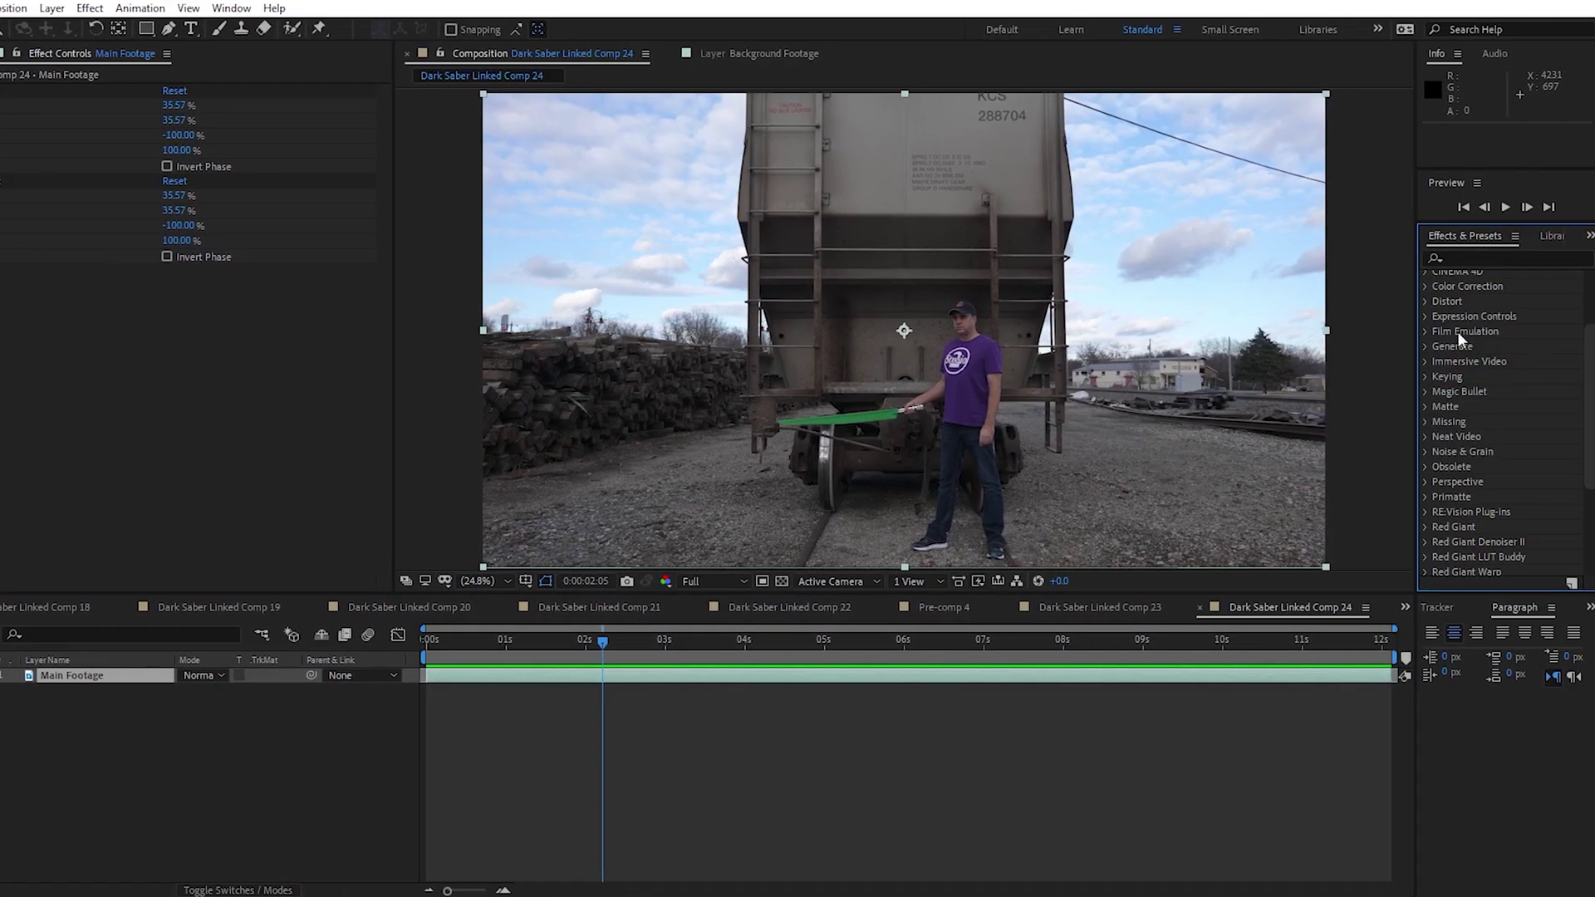
left_click(1424, 378)
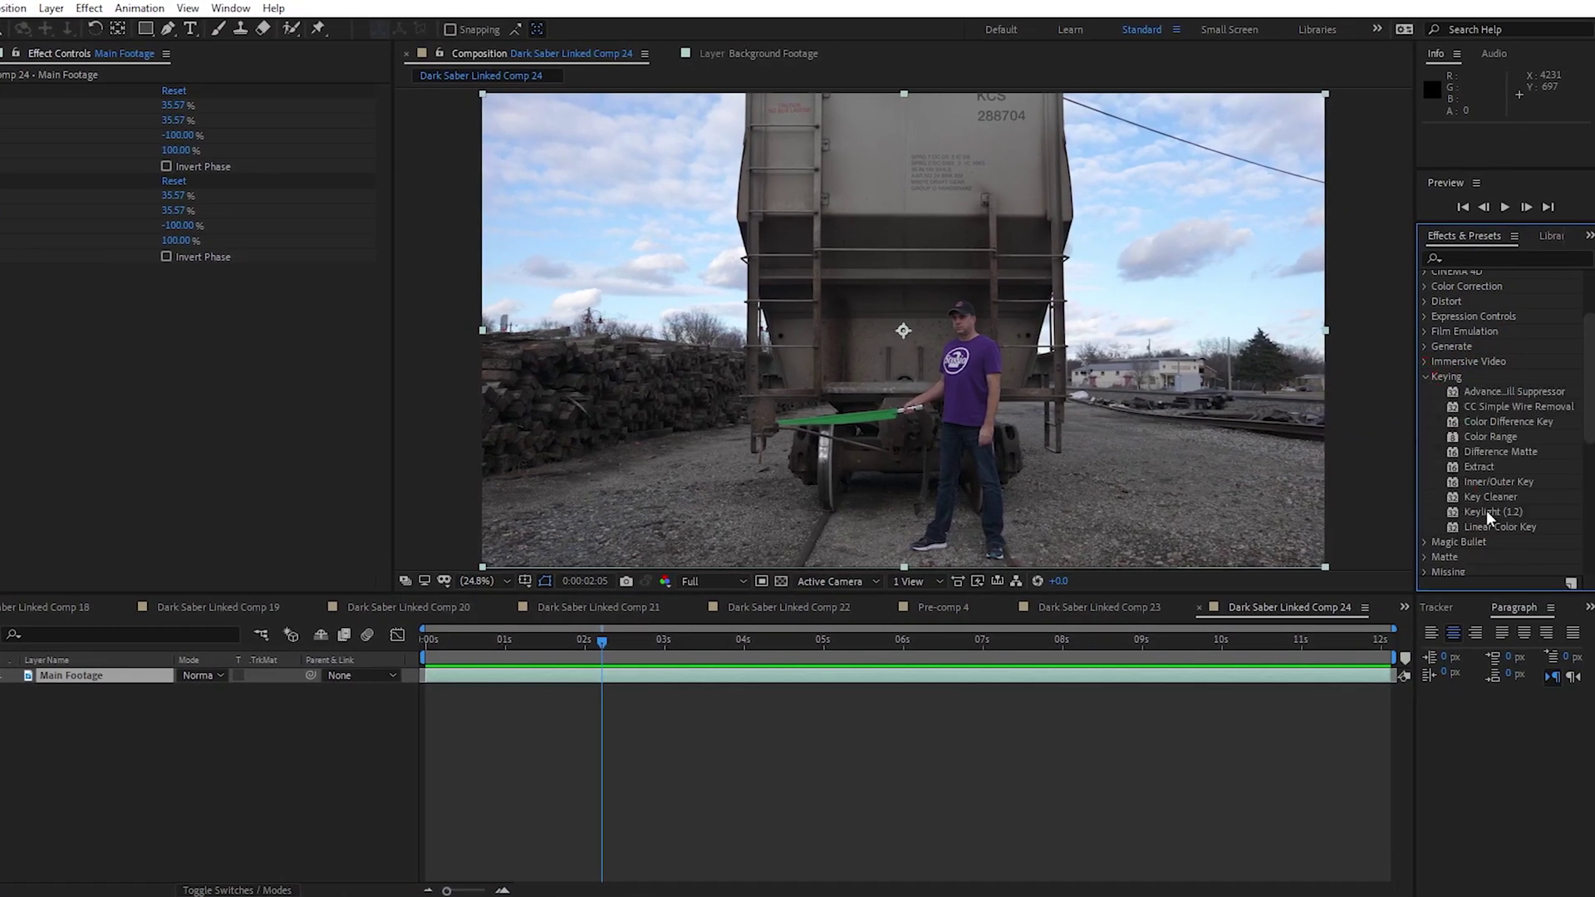
left_click_drag(1487, 511, 162, 676)
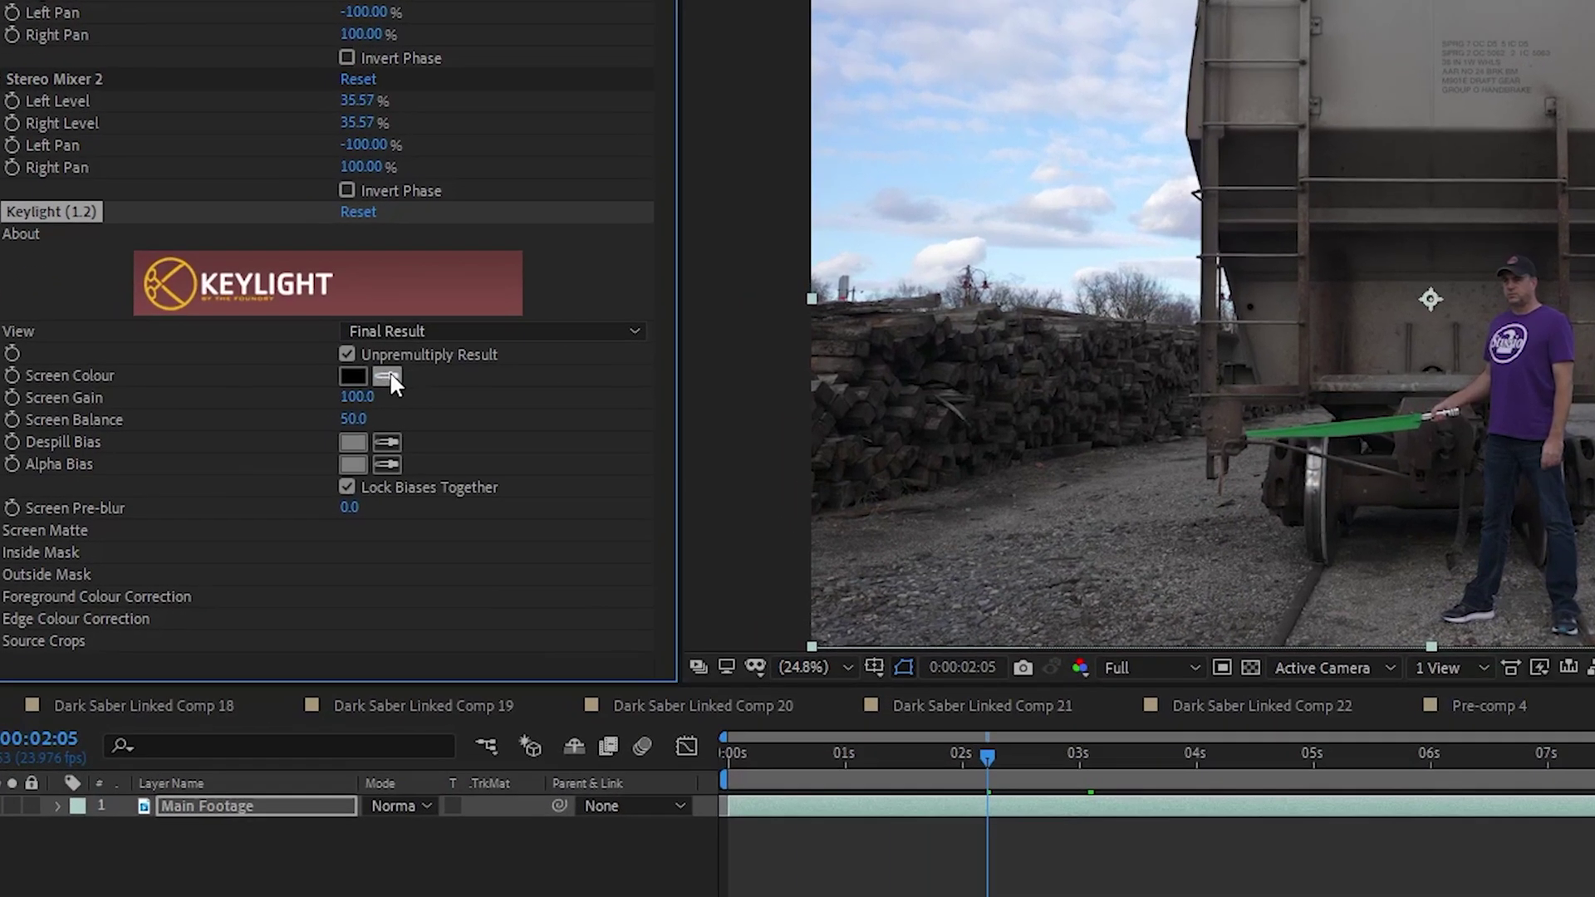
left_click(389, 376)
left_click(1356, 426)
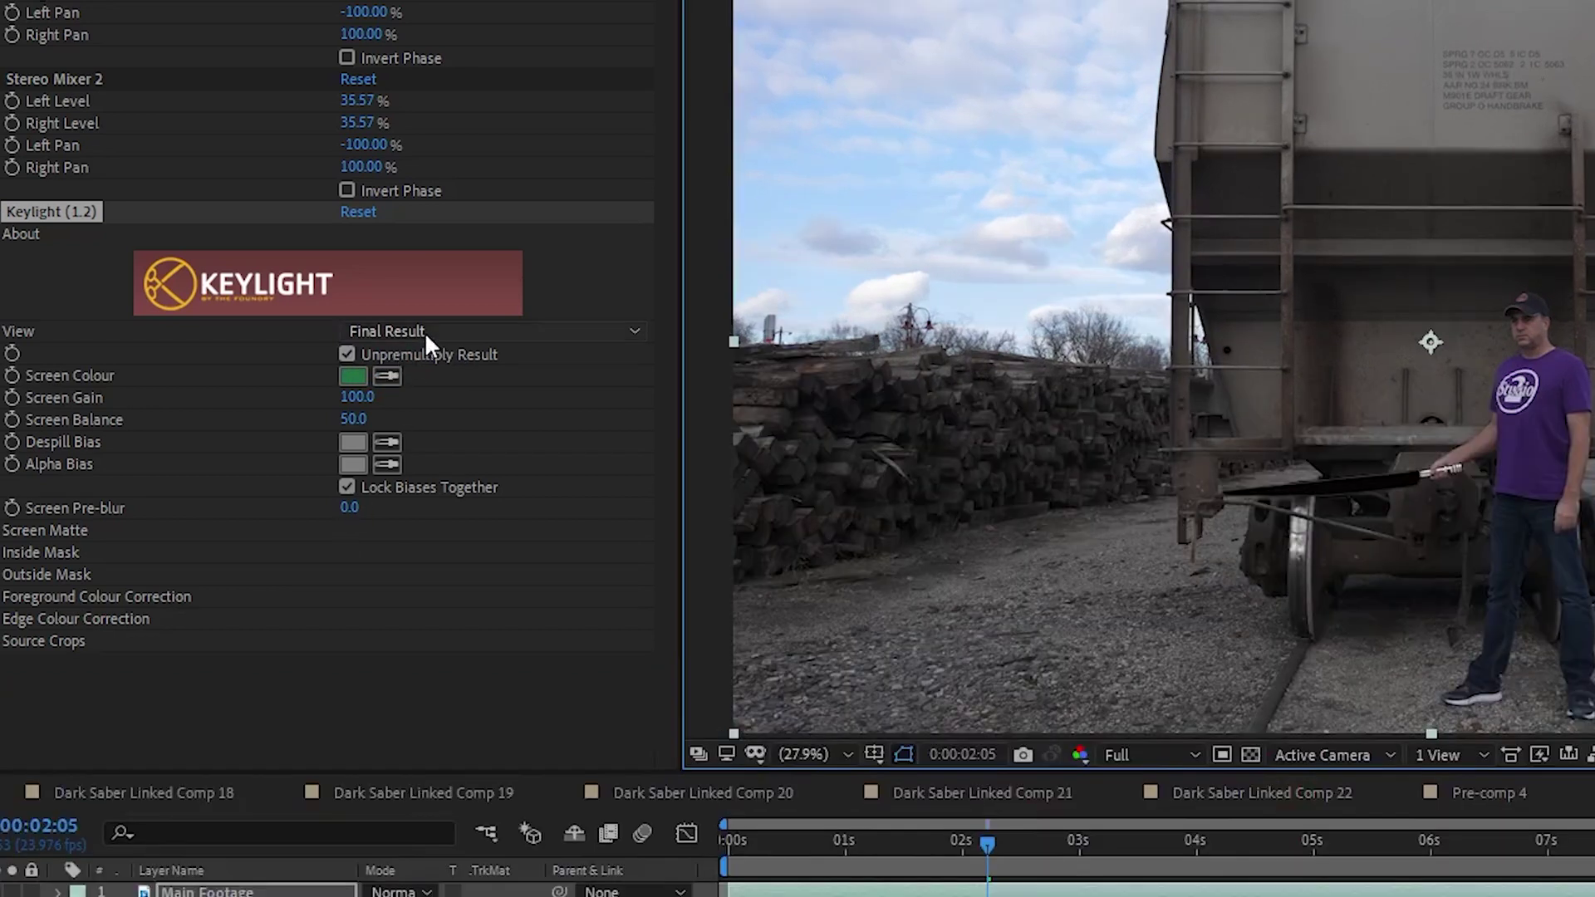
left_click(575, 334)
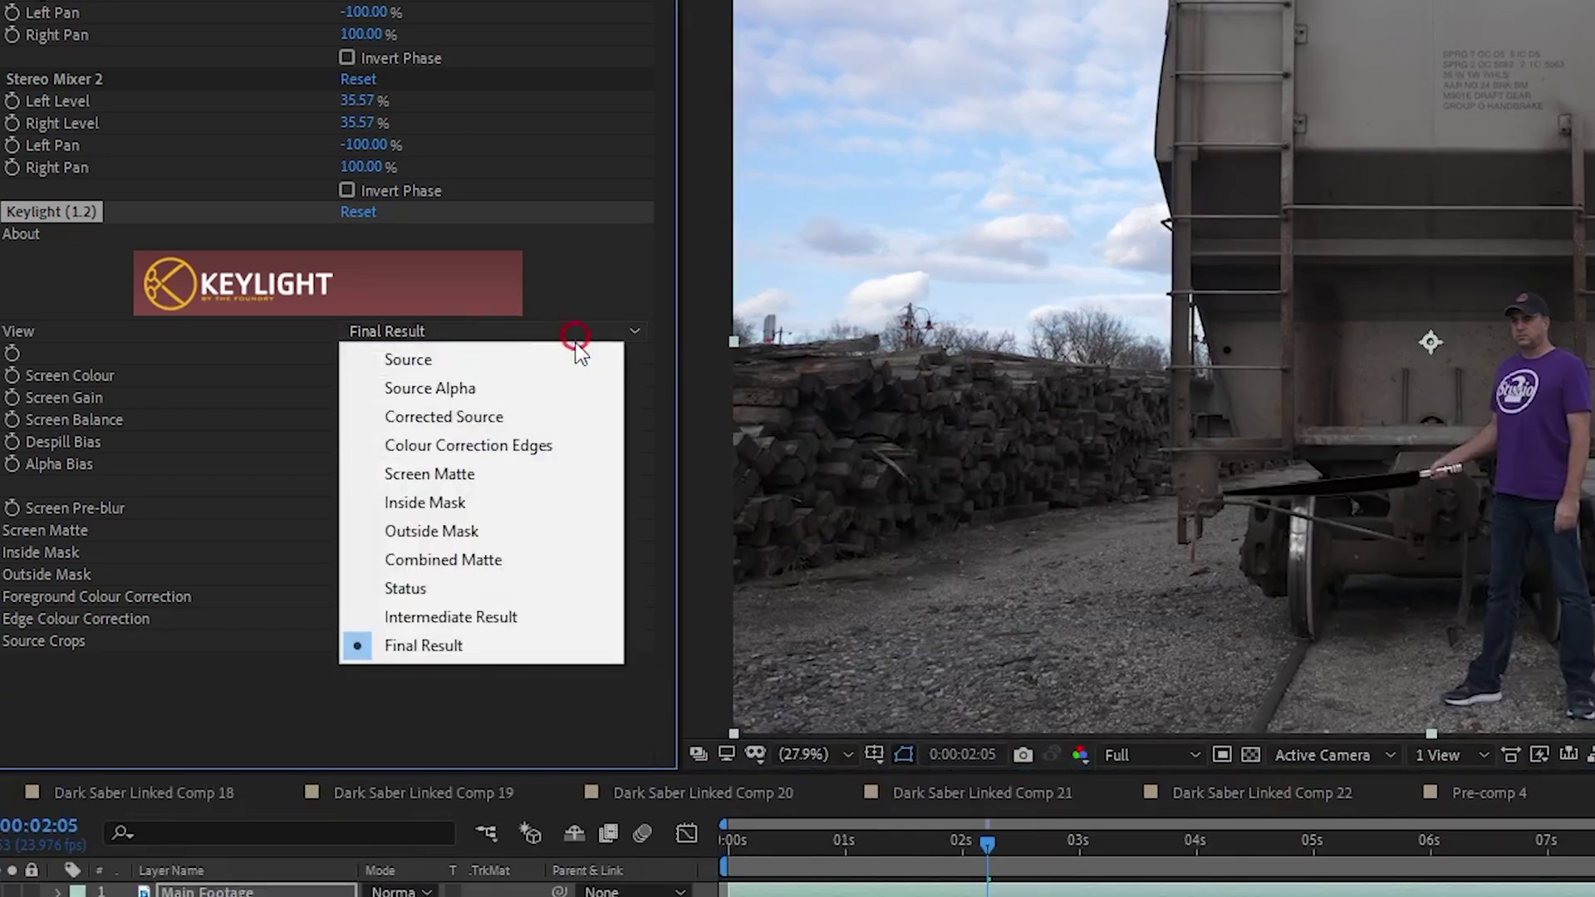
left_click(490, 474)
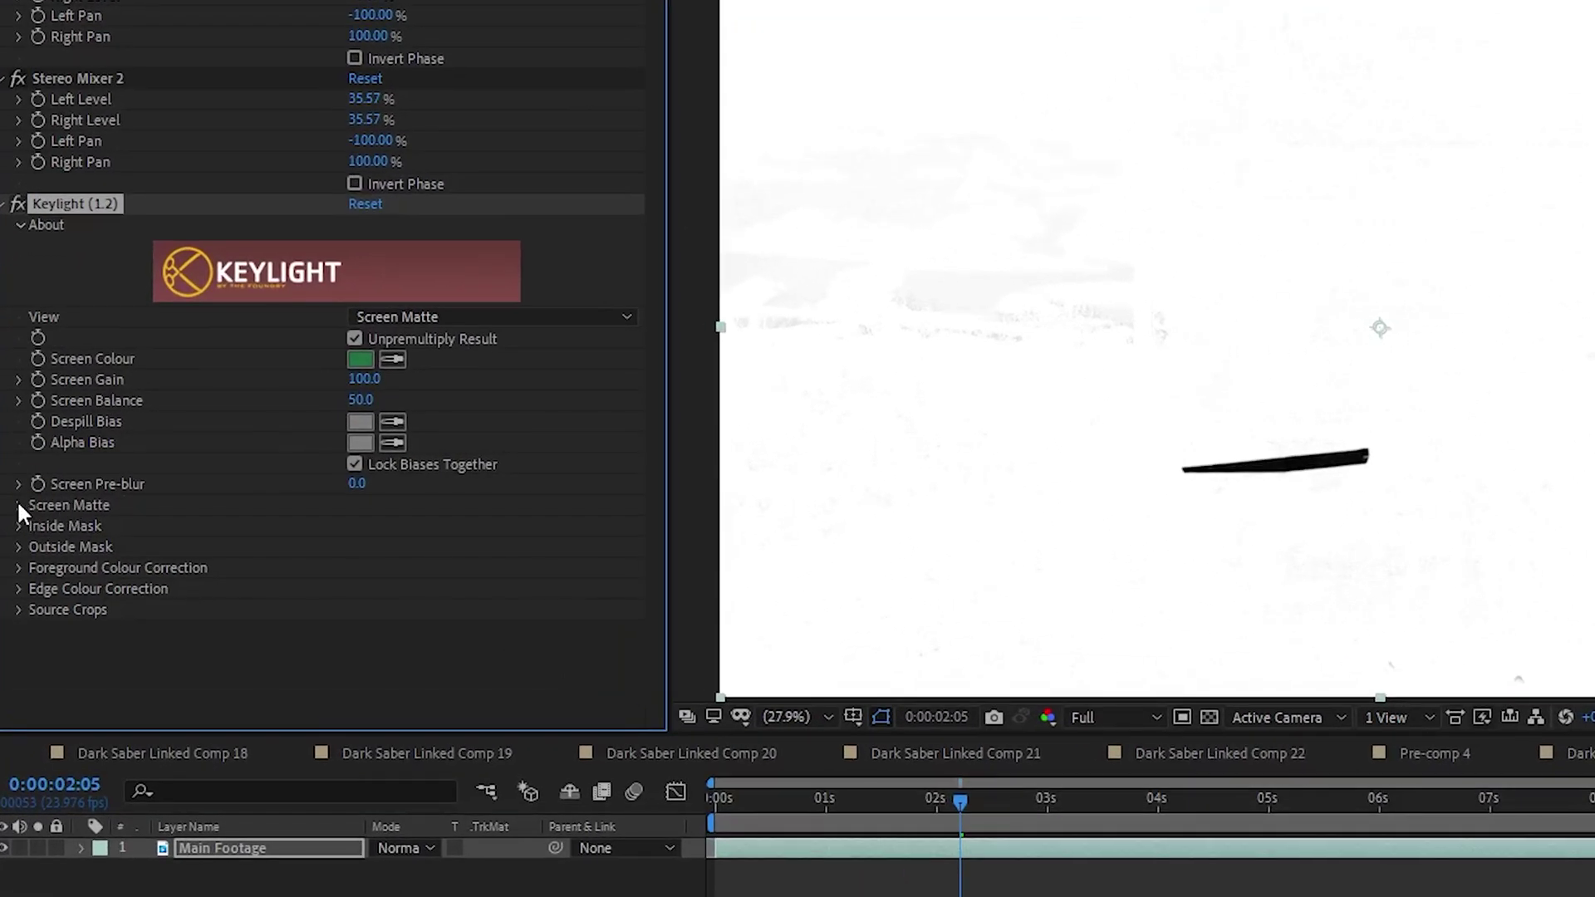
Set Screen Matte Clip White to 65 and Clip Black to 56 for a solid black blade.
left_click(19, 505)
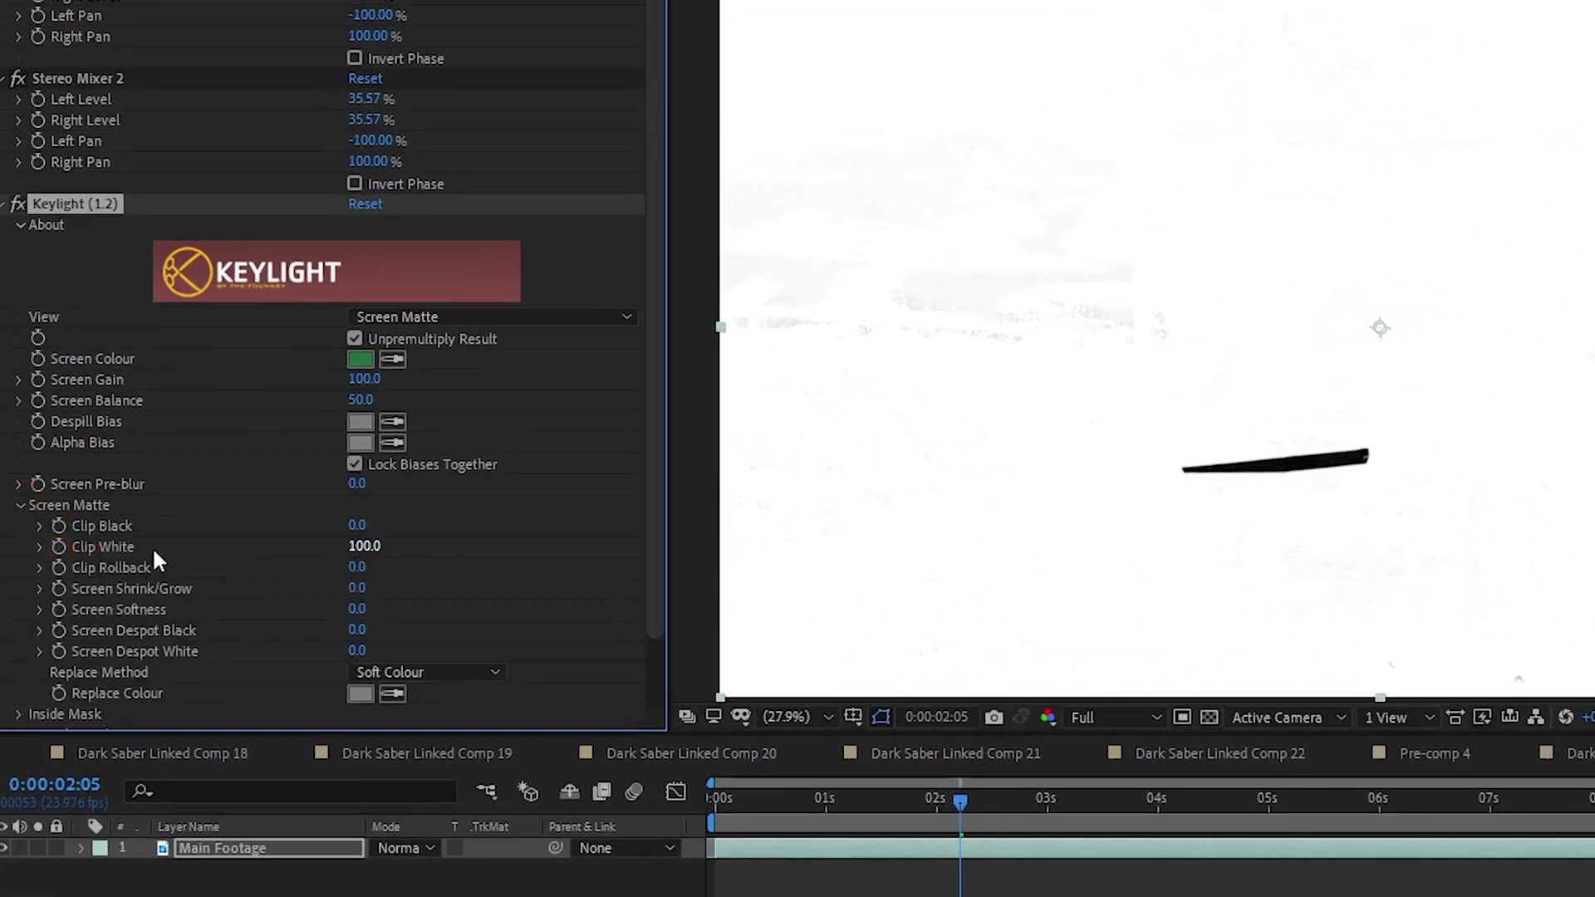
left_click_drag(370, 549, 249, 532)
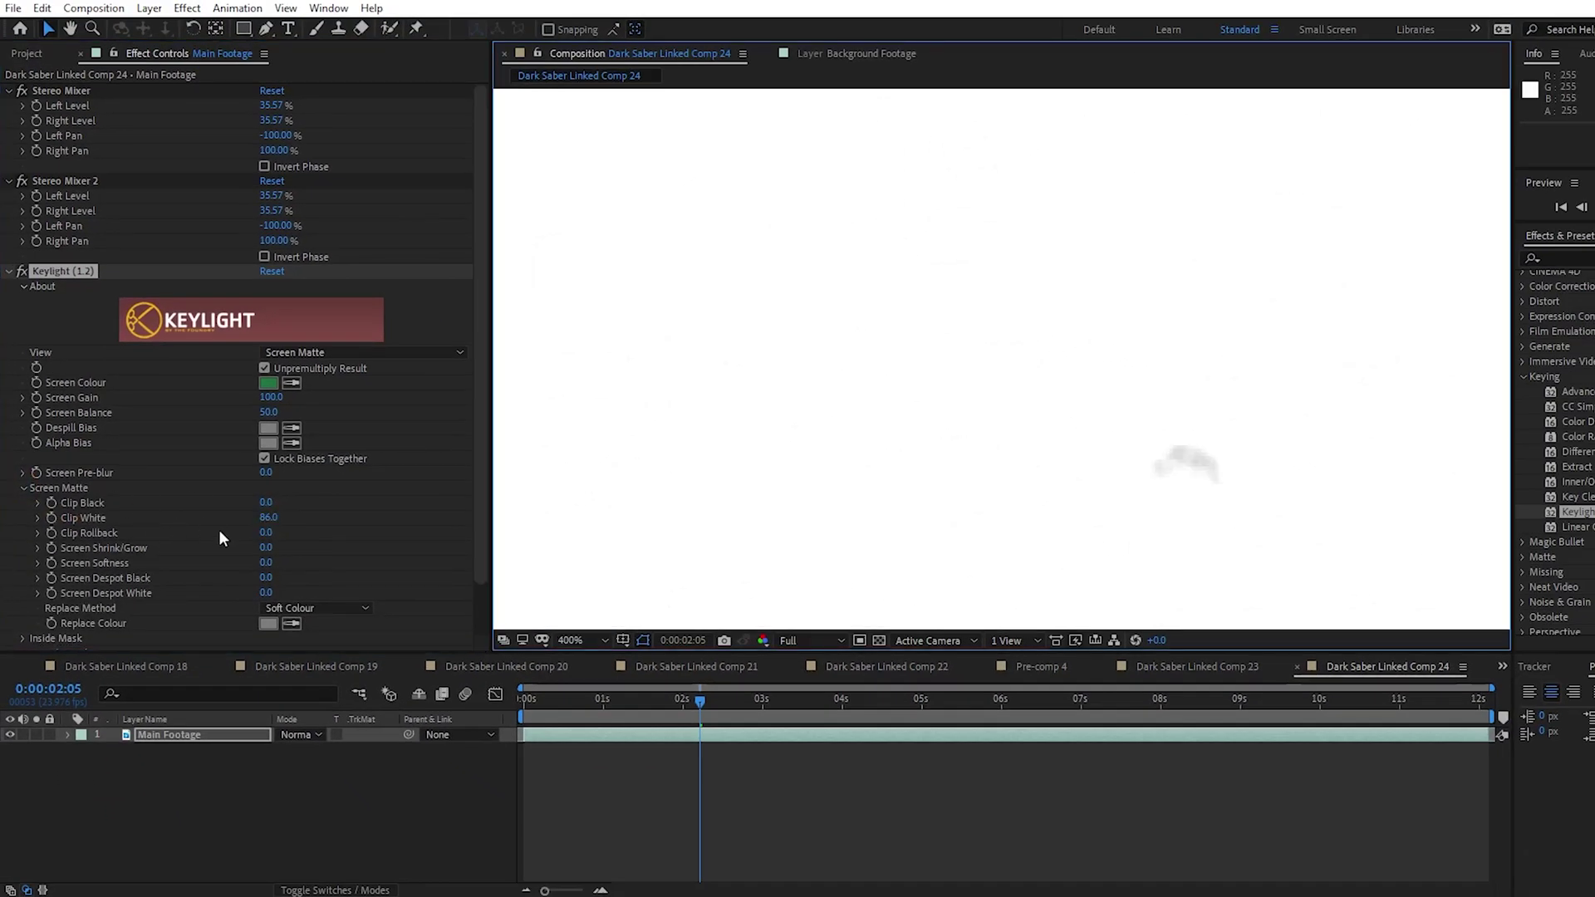
left_click_drag(263, 524, 251, 520)
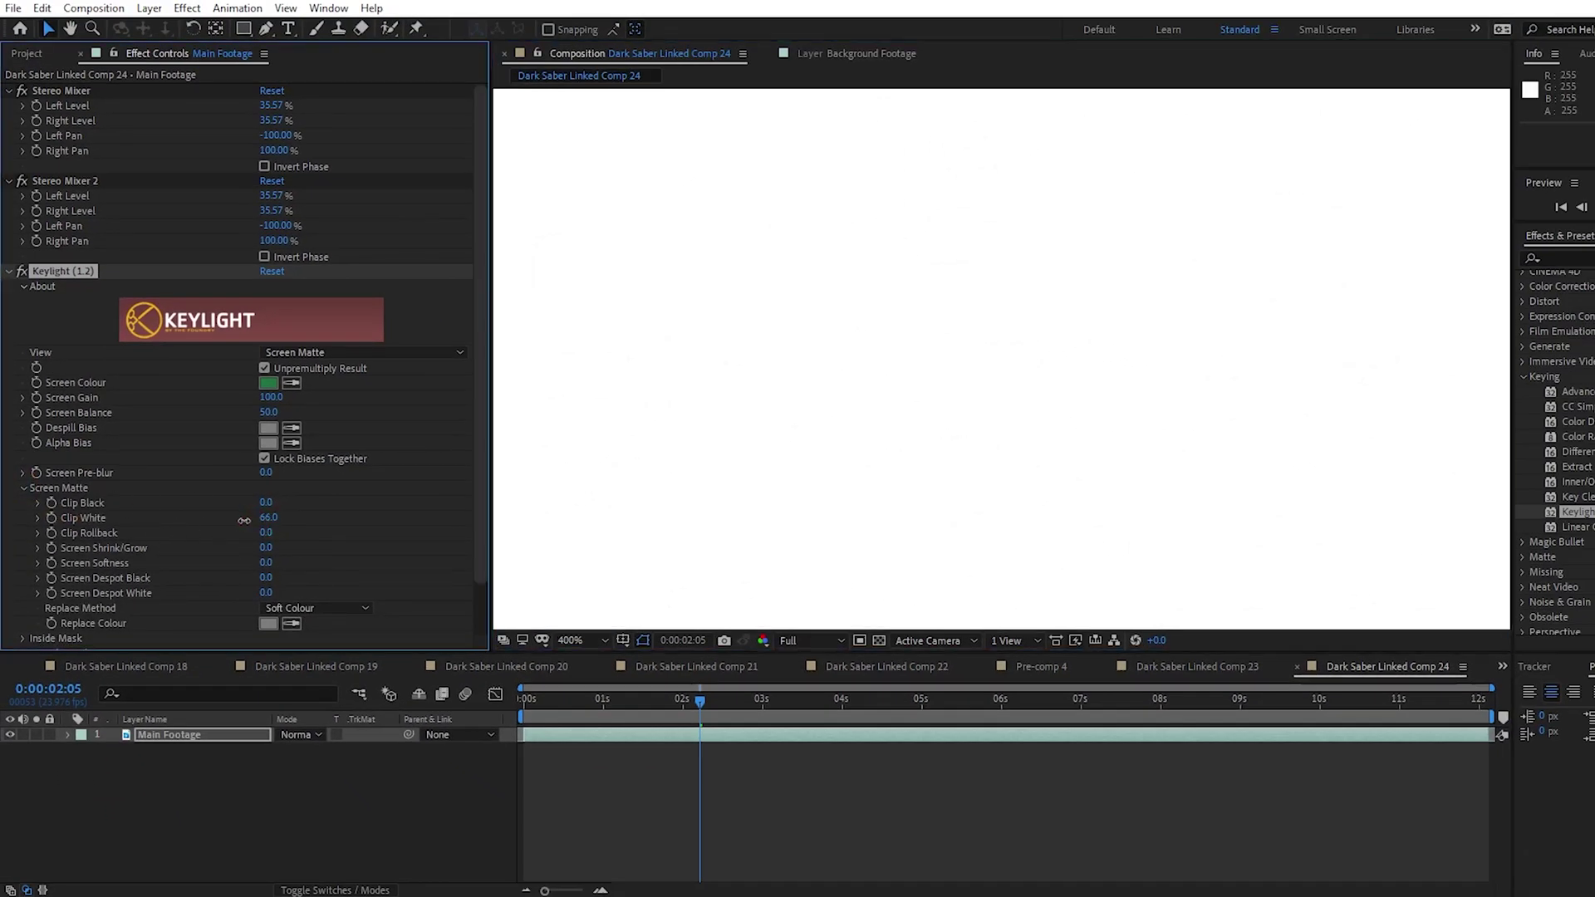
scroll(805, 359, "down", 1)
left_click_drag(262, 508, 316, 503)
Try a Pen mask along the blade's lower edge, undo it, and recentre the frame.
scroll(844, 427, "down", 2)
key("g")
scroll(1163, 461, "up", 2)
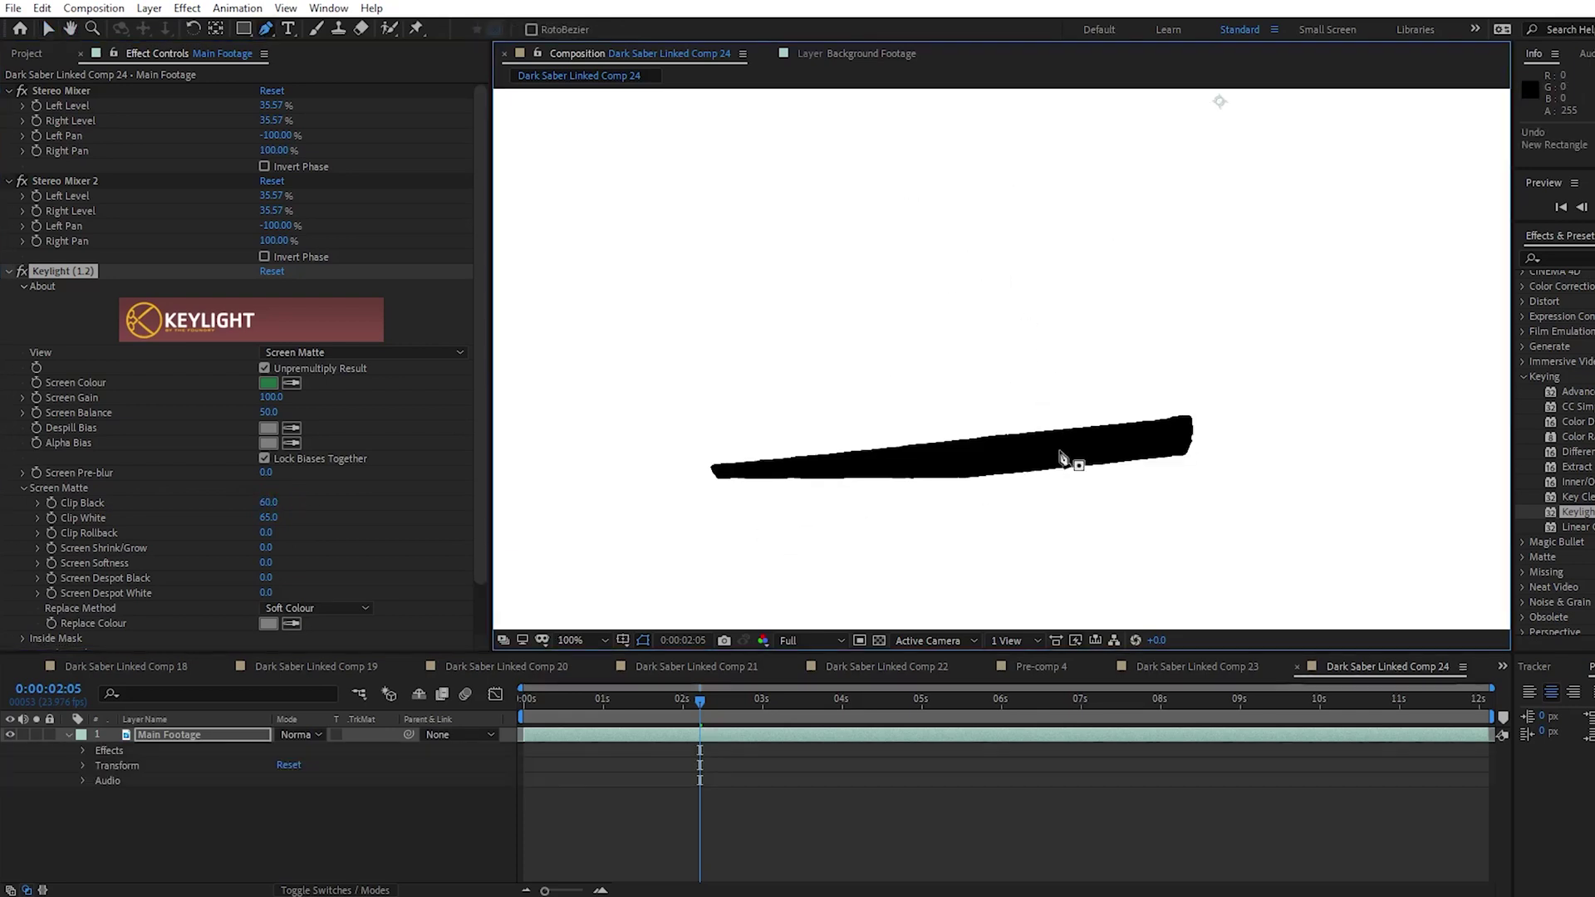
left_click(1159, 459)
left_click(1088, 465)
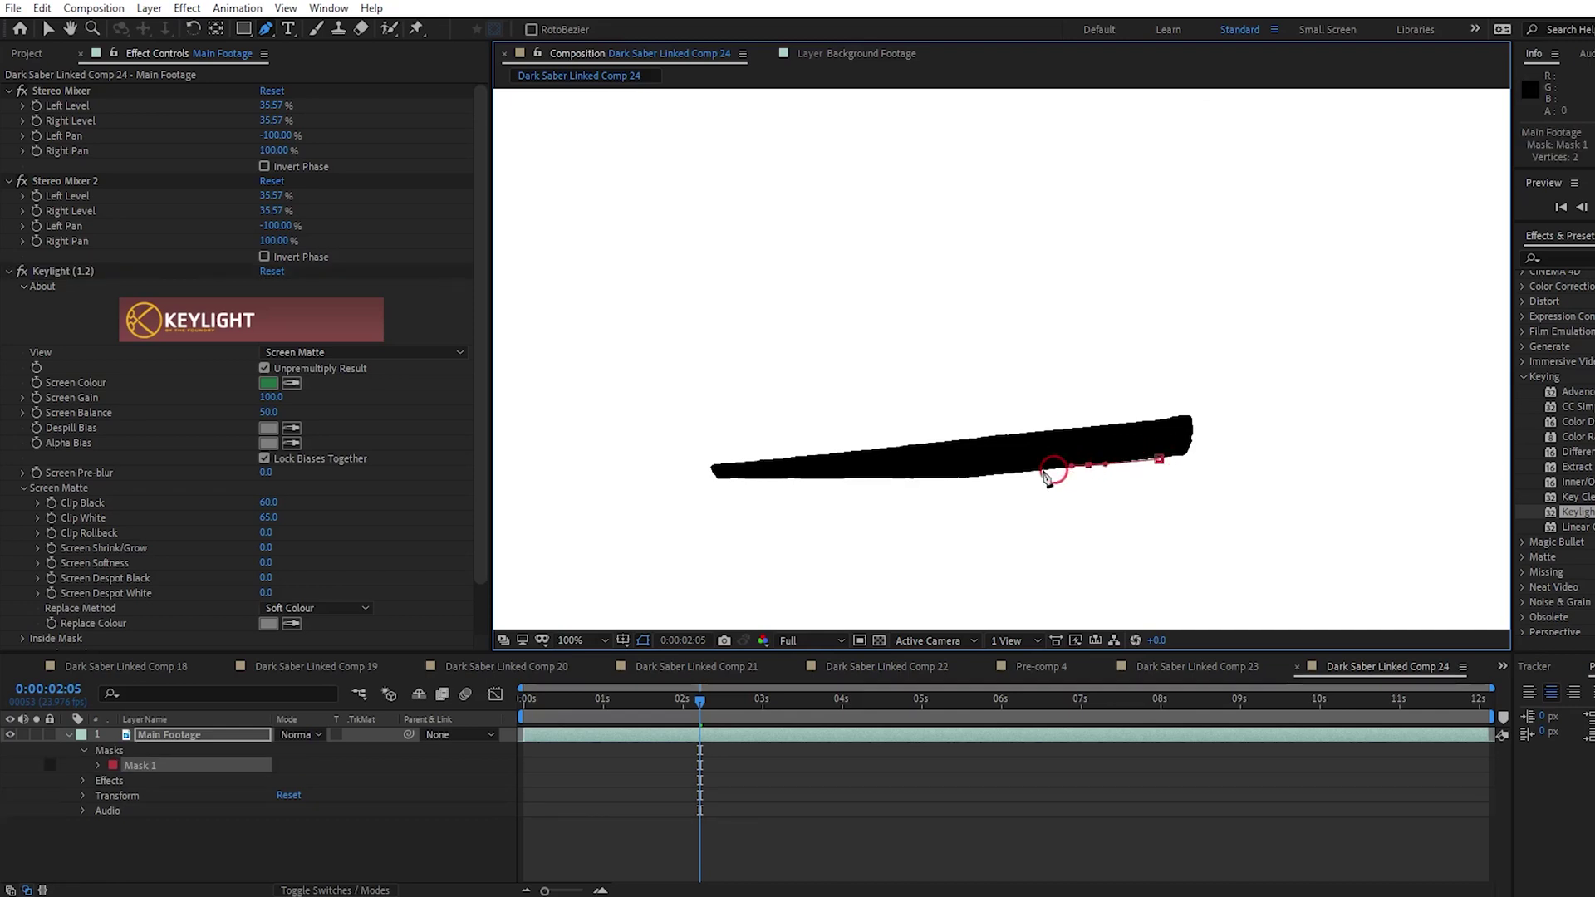
left_click(978, 475)
left_click(892, 473)
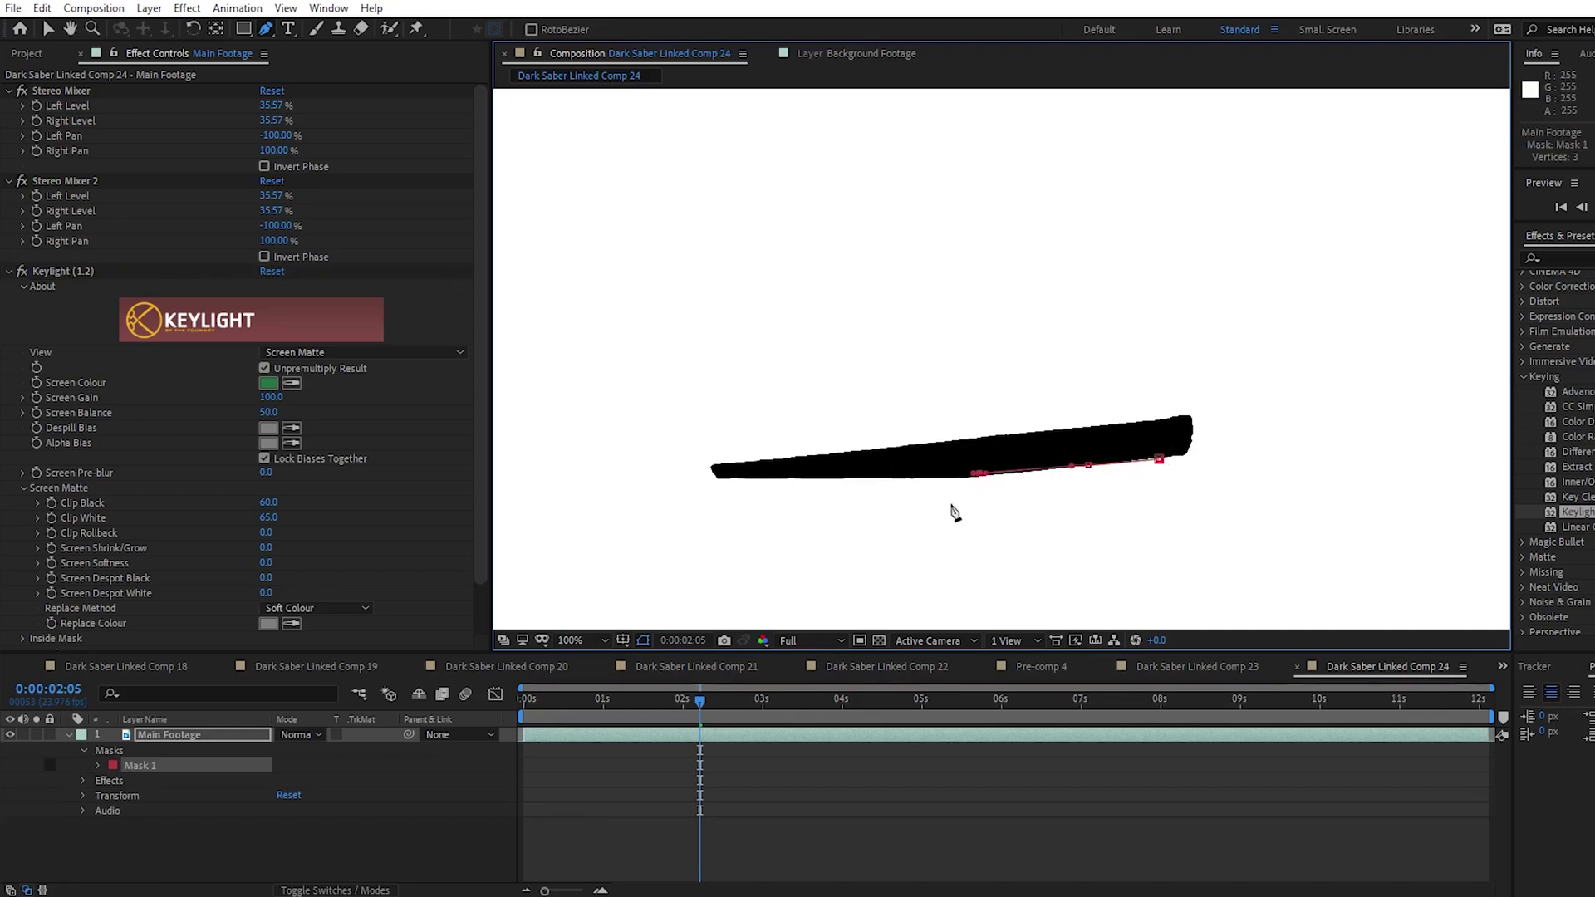
key("ctrl+z")
key("ctrl+z")
key("ctrl+z")
key("ctrl+z")
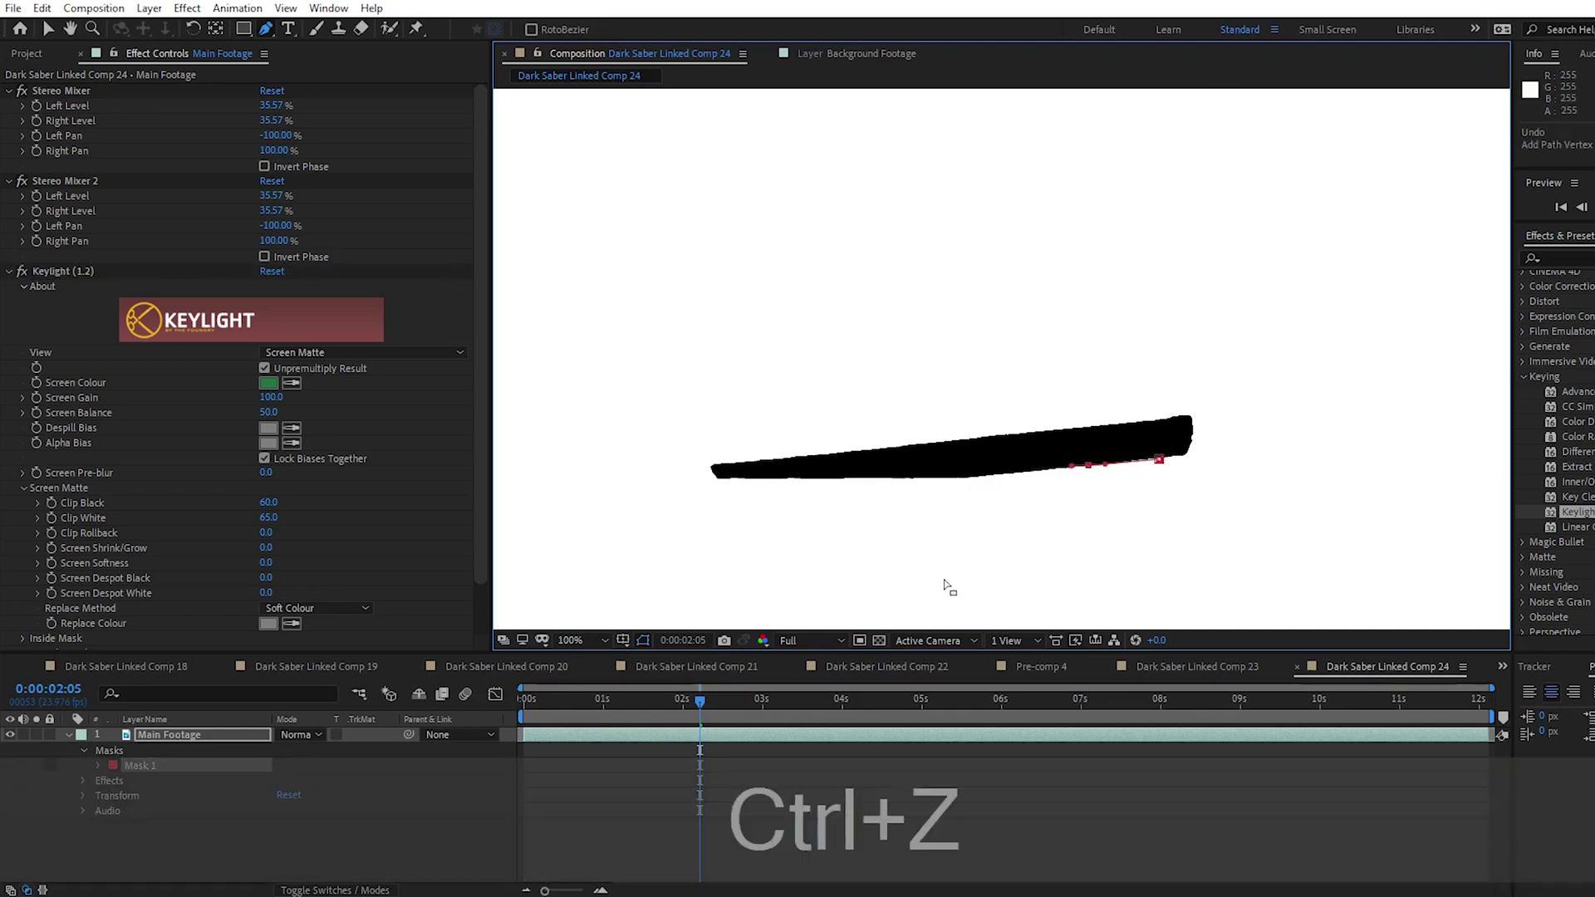
scroll(969, 365, "down", 4)
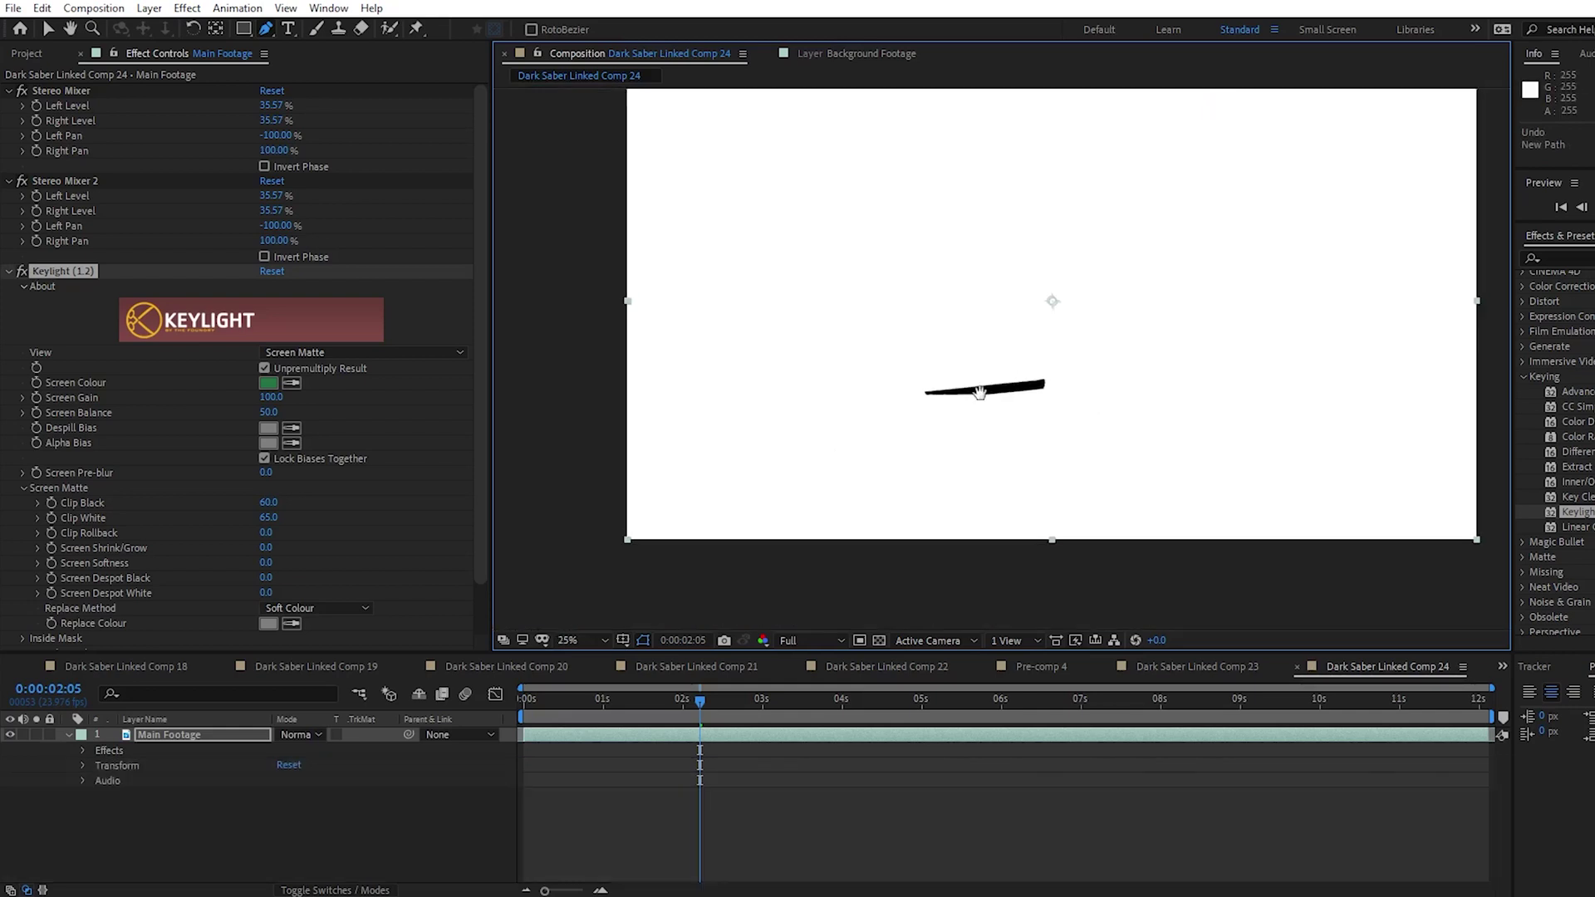
left_click_drag(978, 385, 914, 438)
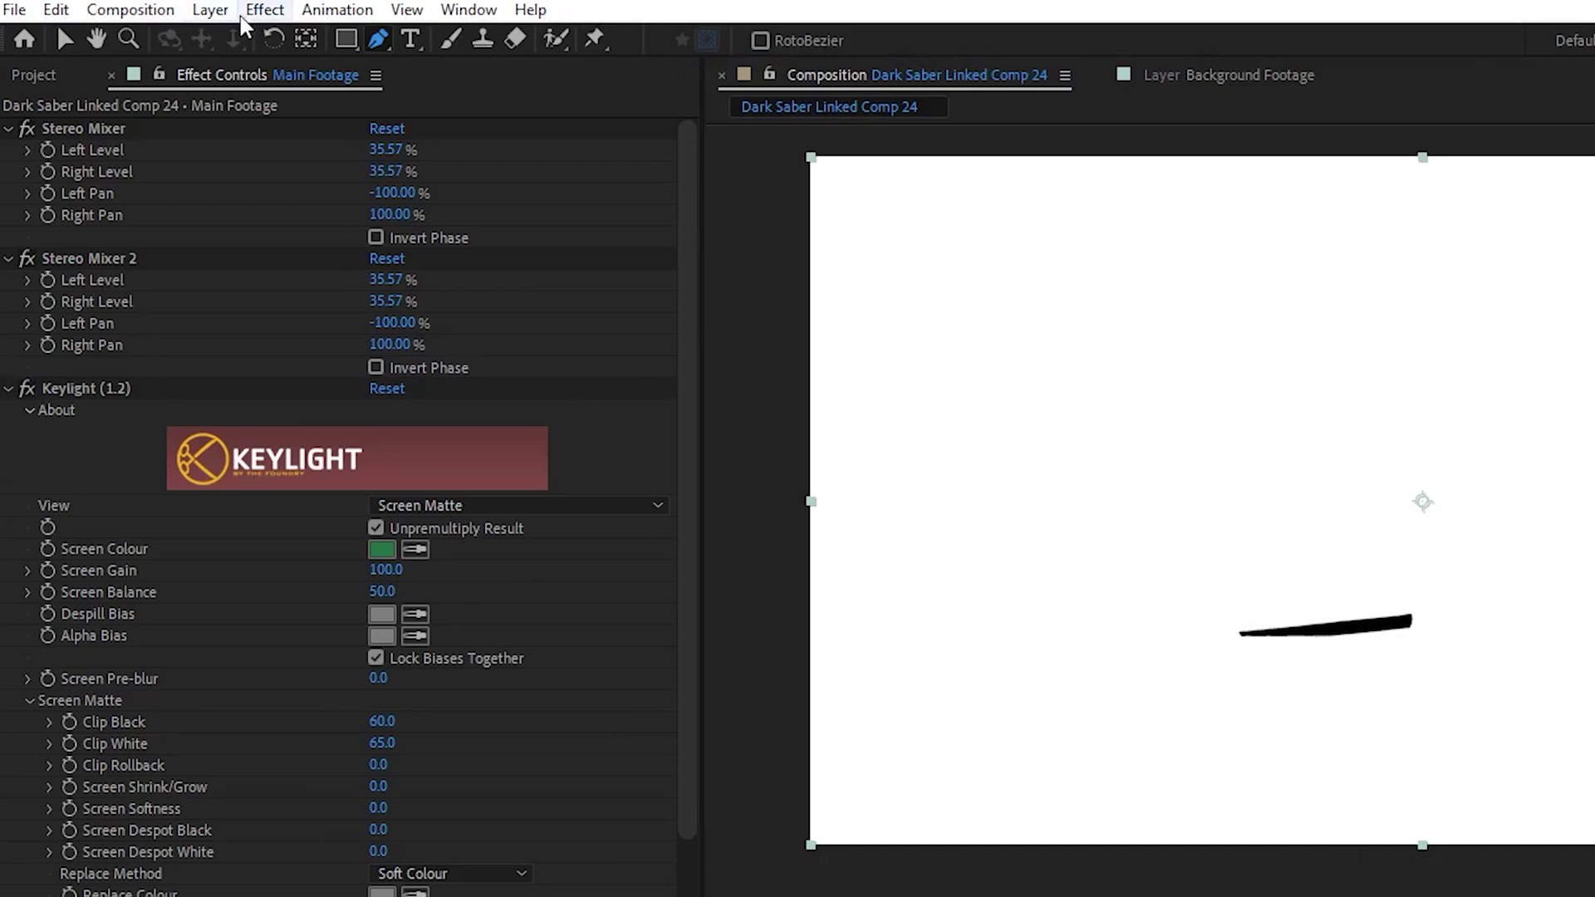
Auto-trace Main Footage over the Work Area using the Luminance channel, with Preview on.
left_click(210, 9)
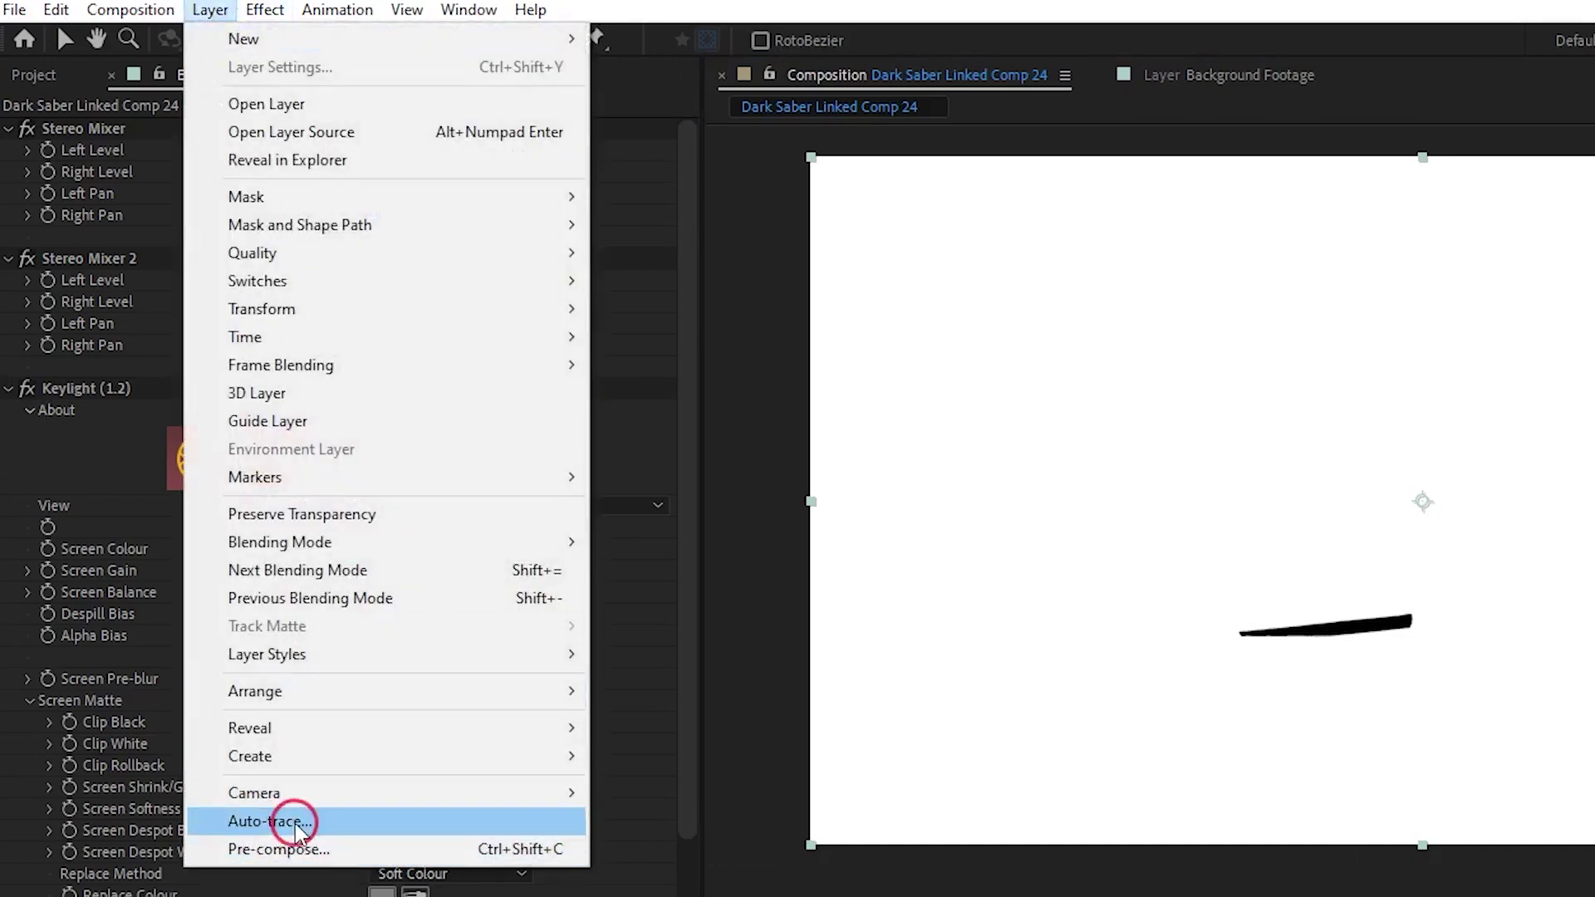
left_click(268, 820)
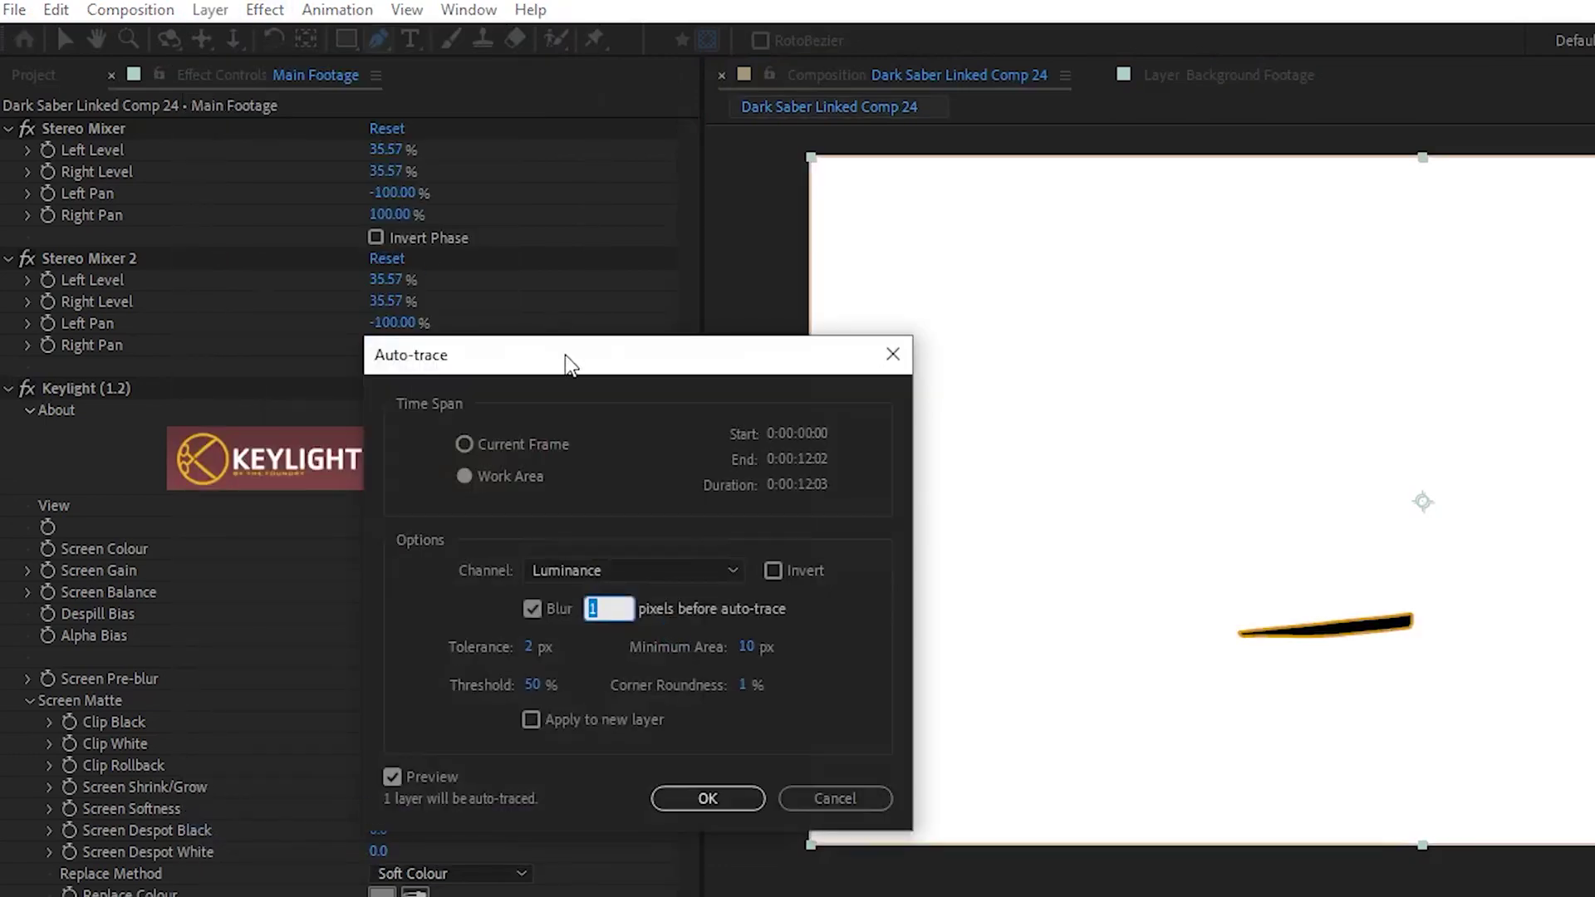
mouse_move(570, 364)
left_mouse_down()
mouse_move(1205, 313)
mouse_move(1059, 327)
left_mouse_up()
left_click(942, 437)
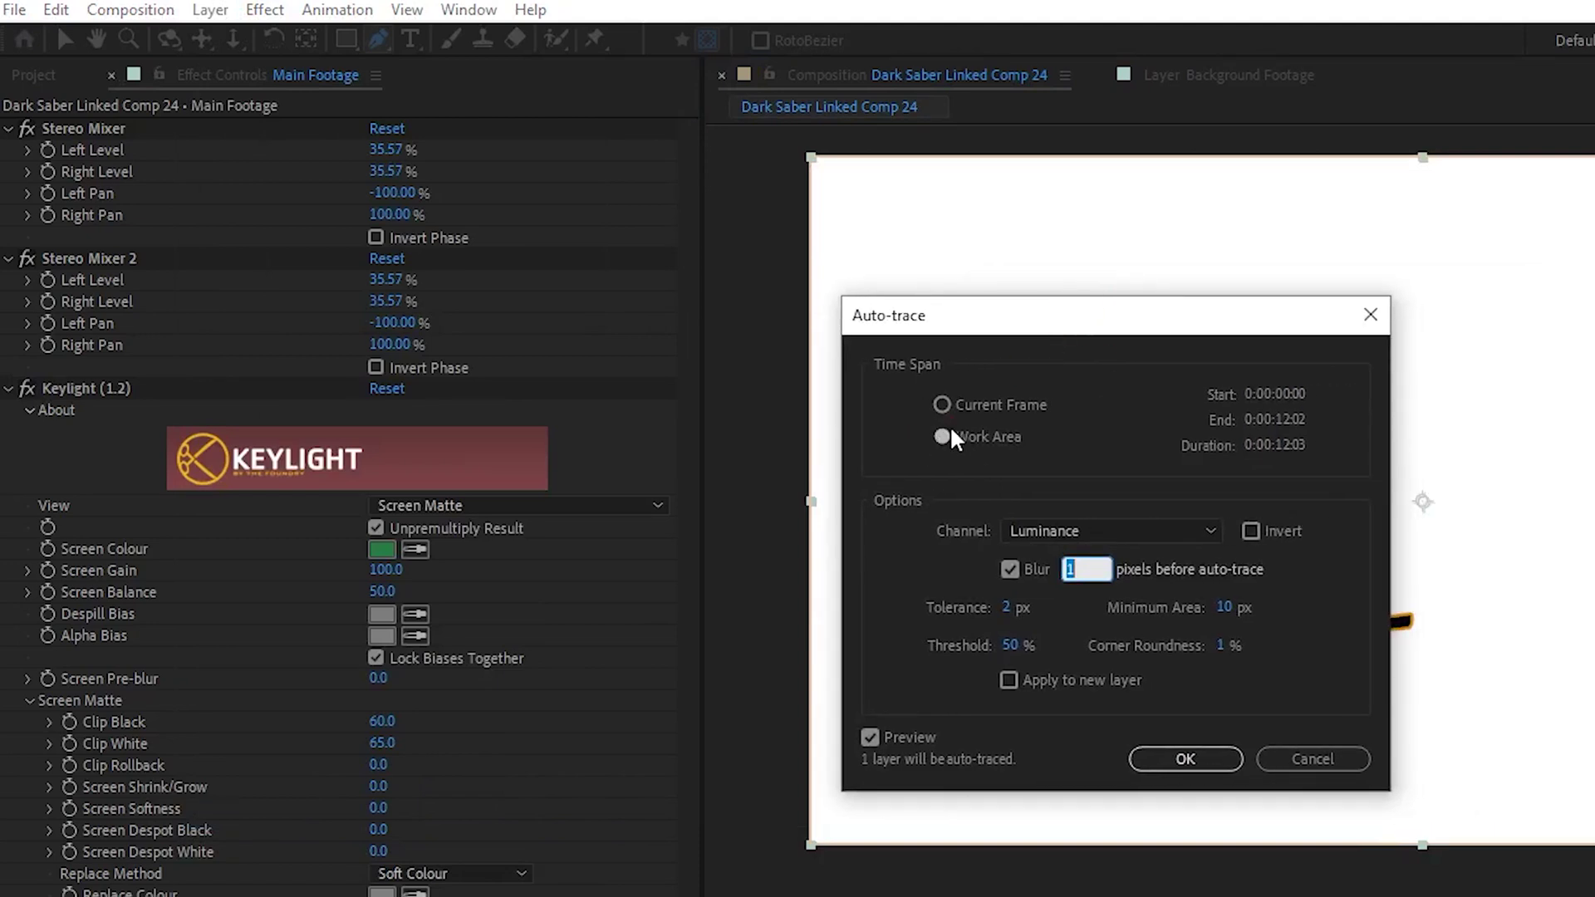
left_click(1009, 530)
left_click(1063, 664)
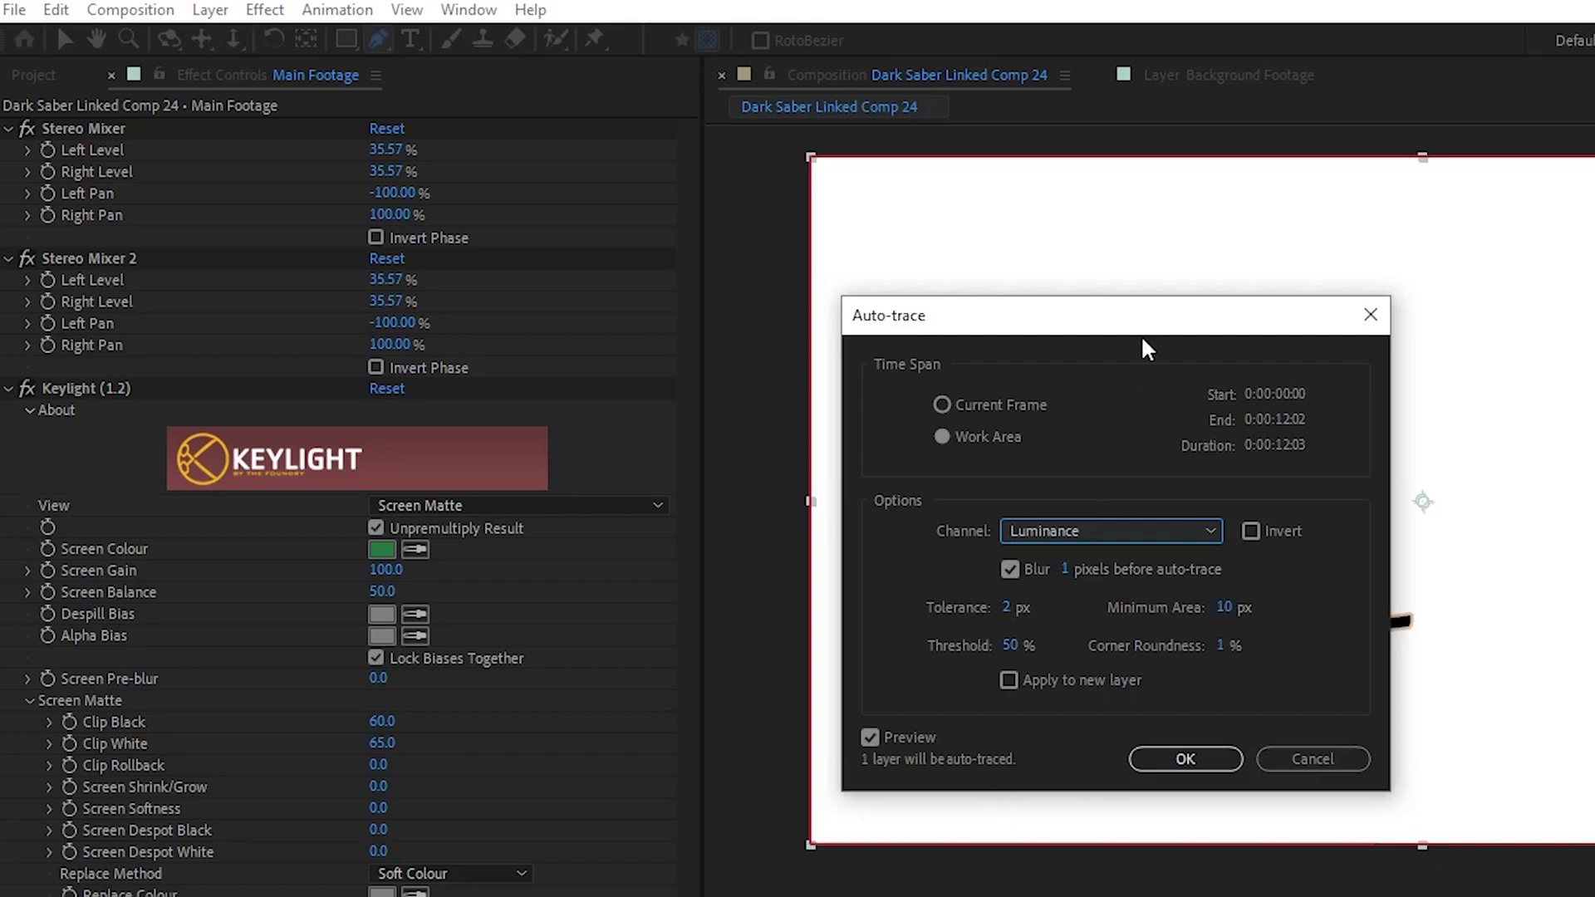
left_click_drag(1139, 333, 858, 335)
left_click(589, 738)
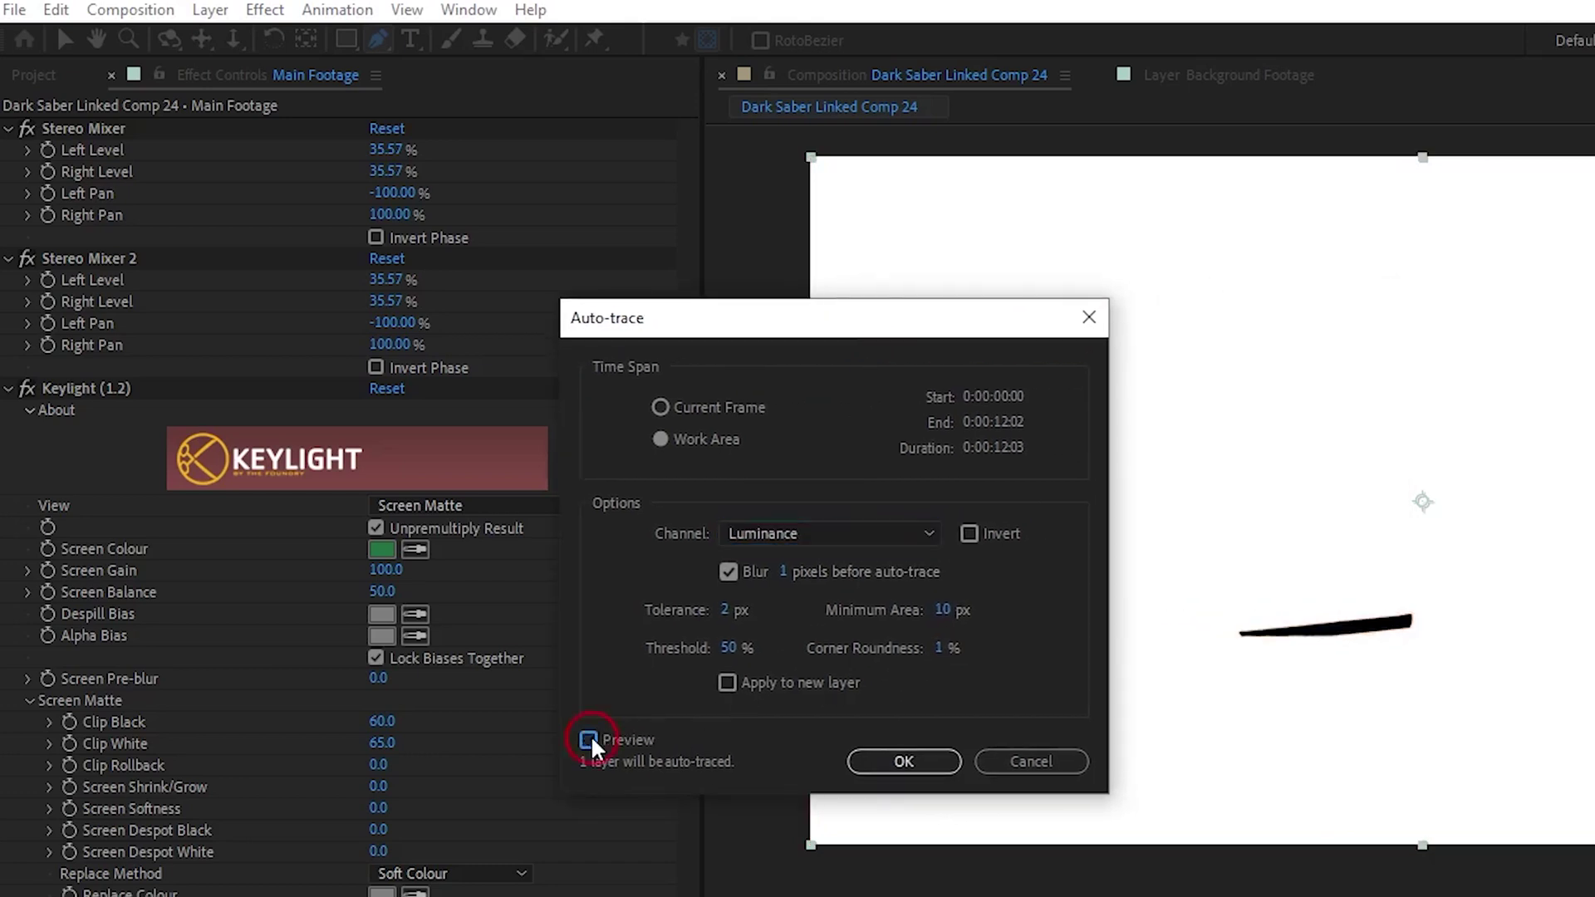
left_click(589, 739)
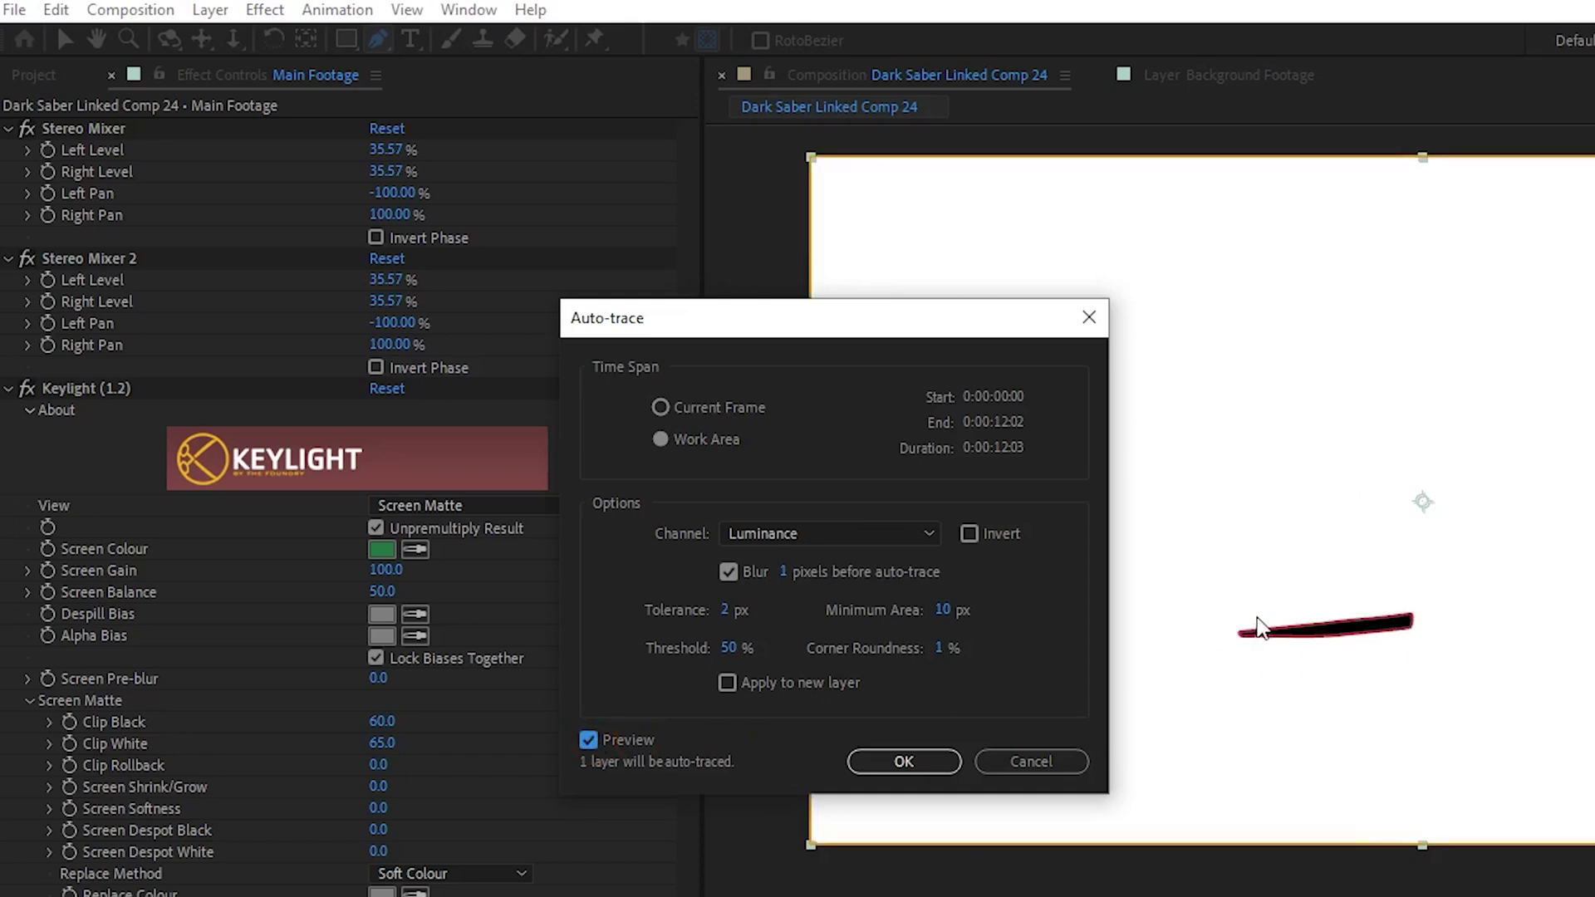
left_click(910, 760)
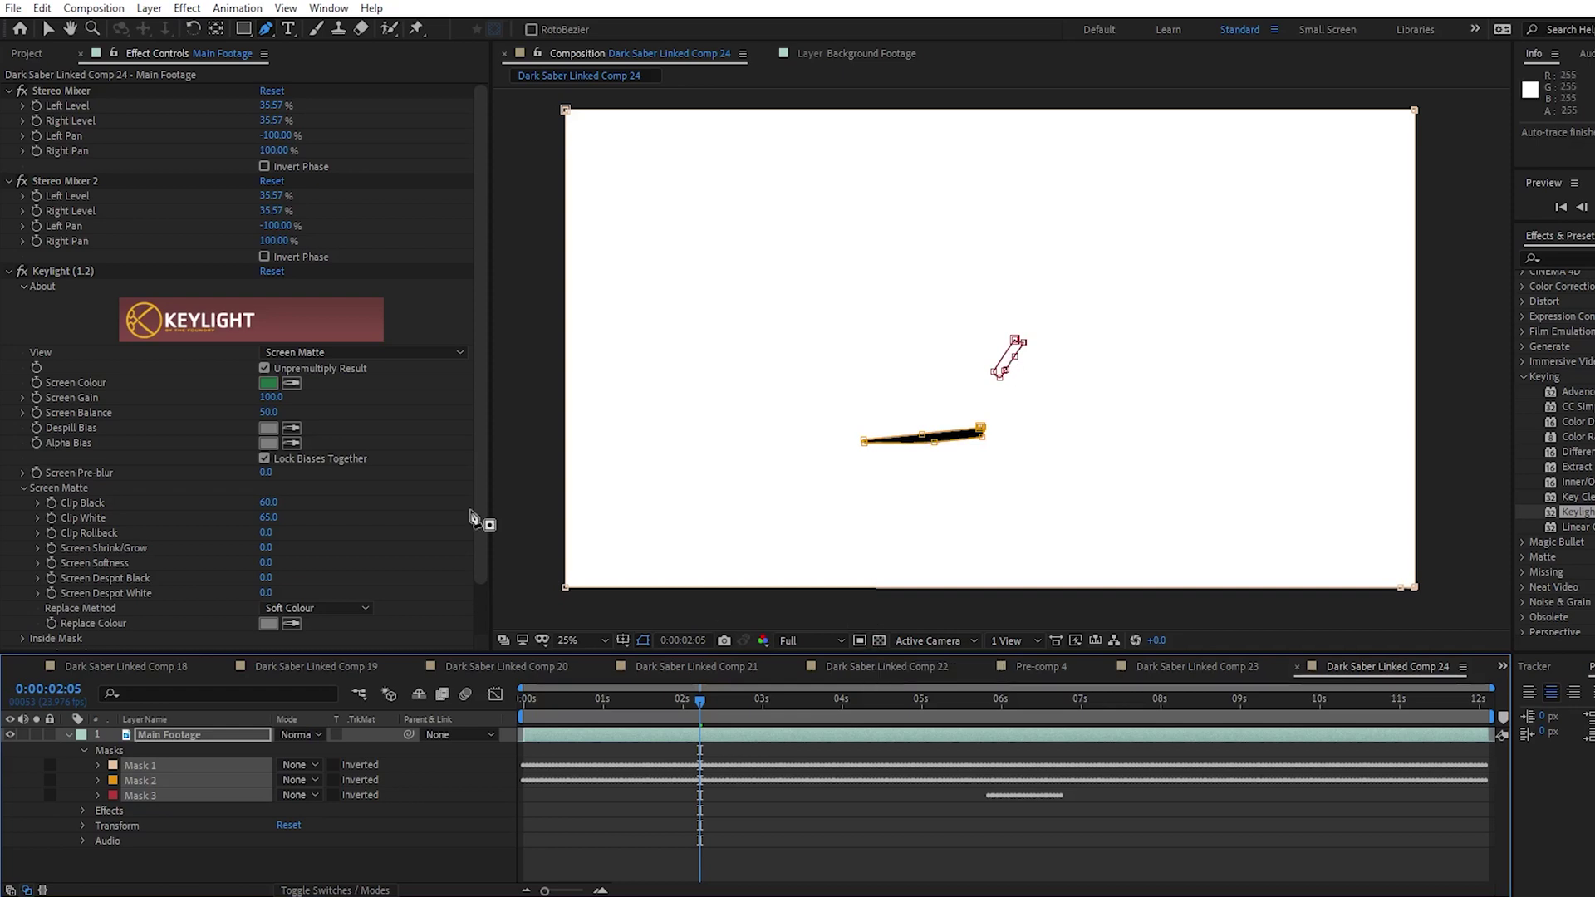
Delete Mask 1 from Main Footage, keeping Mask 2 and Mask 3.
left_click(49, 31)
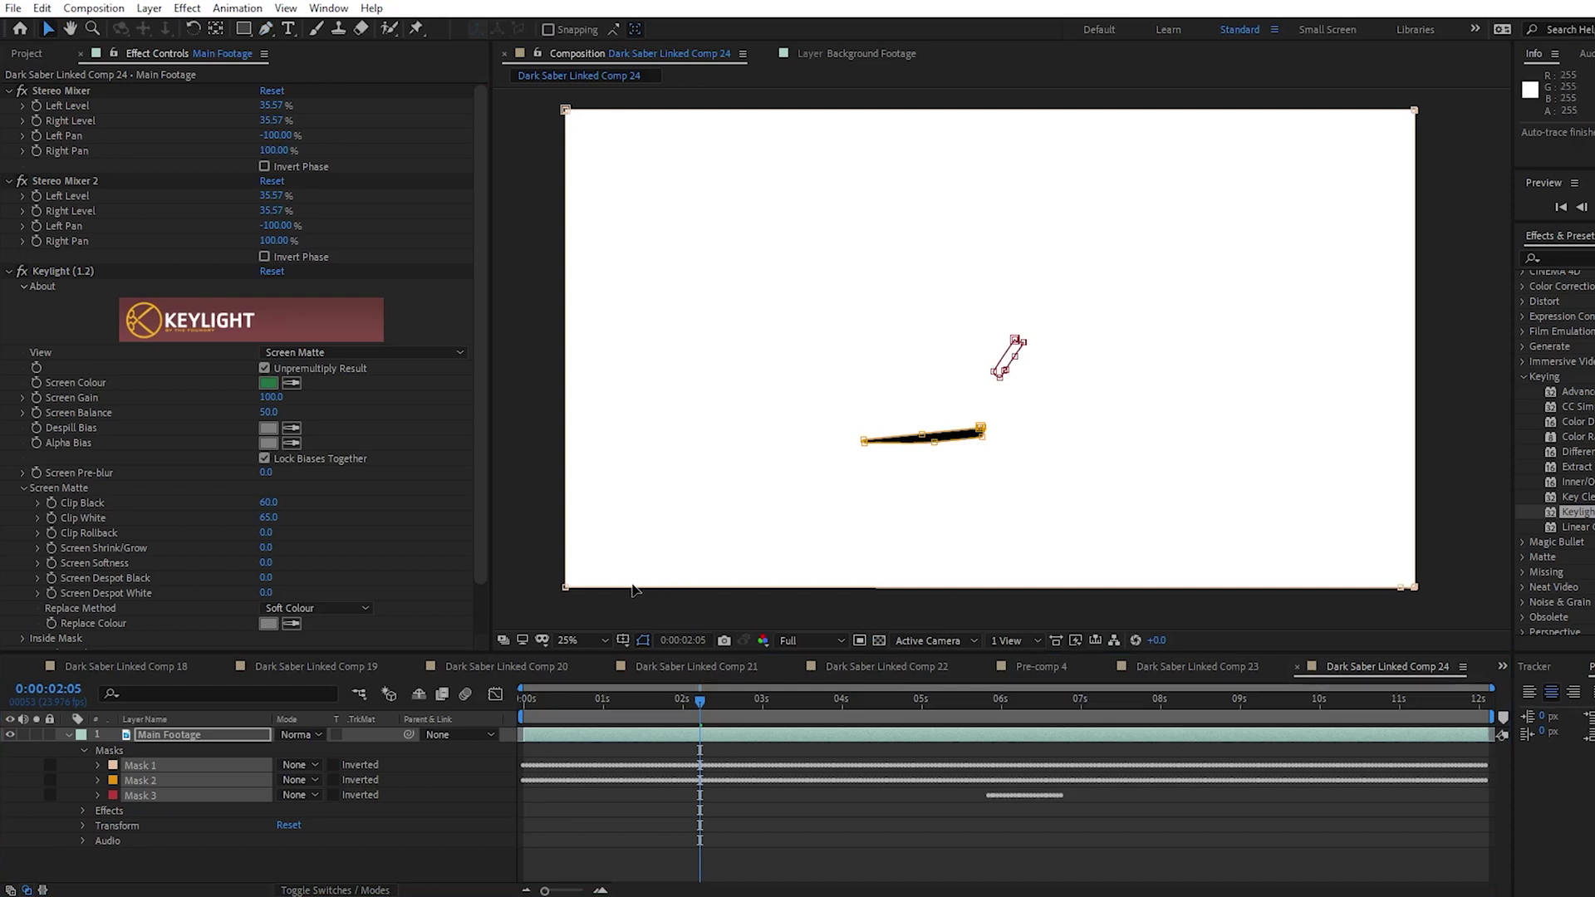
left_click(127, 775)
left_click(133, 765)
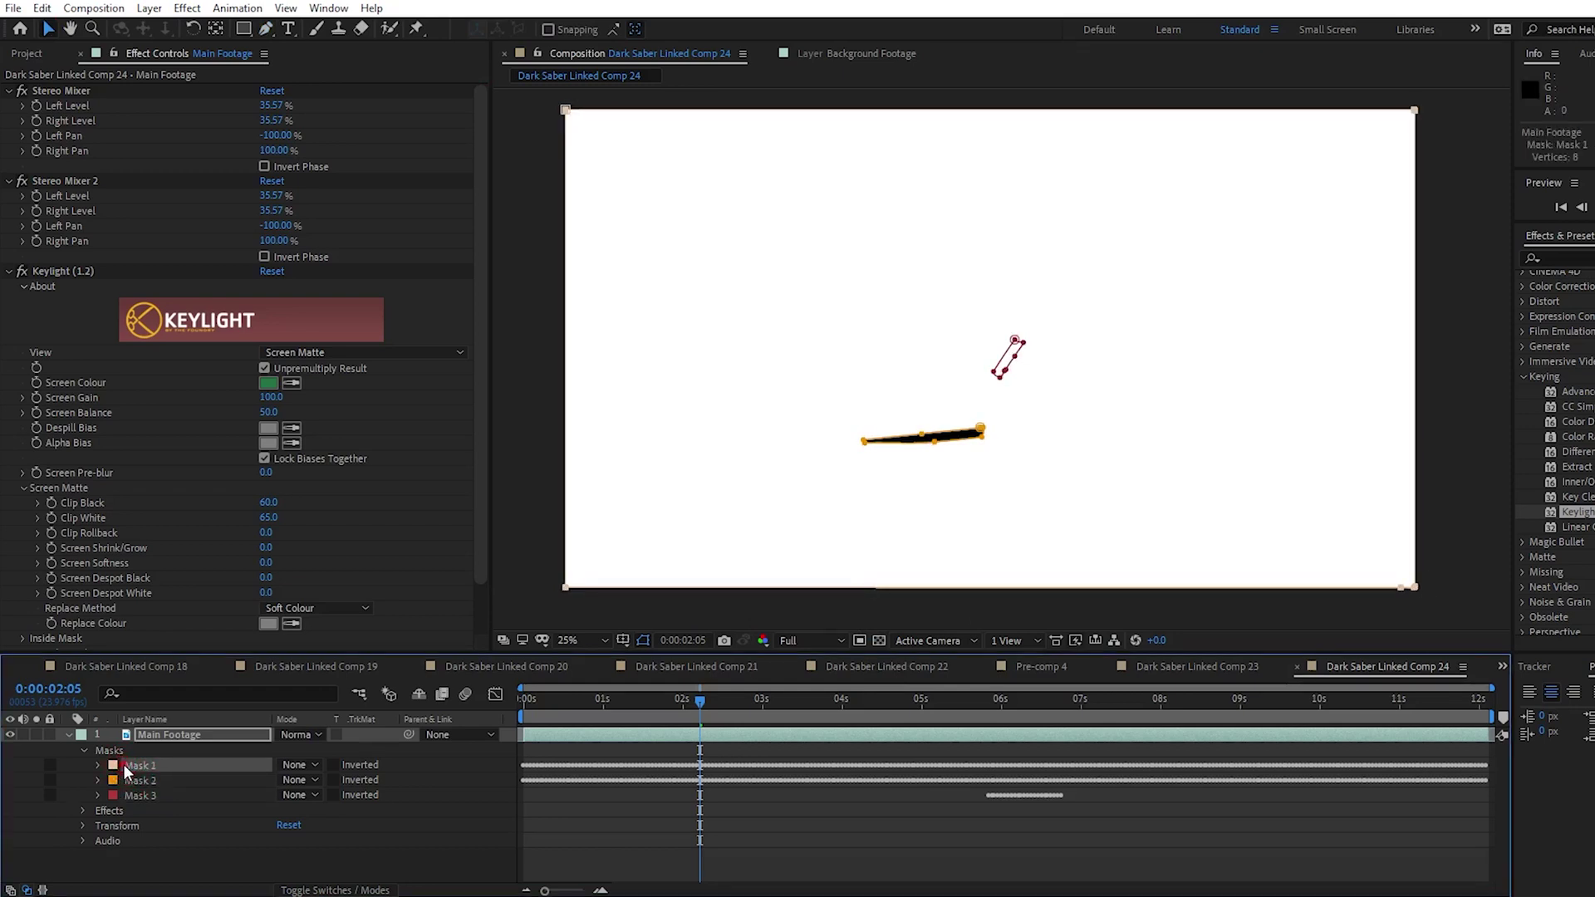
key("Delete")
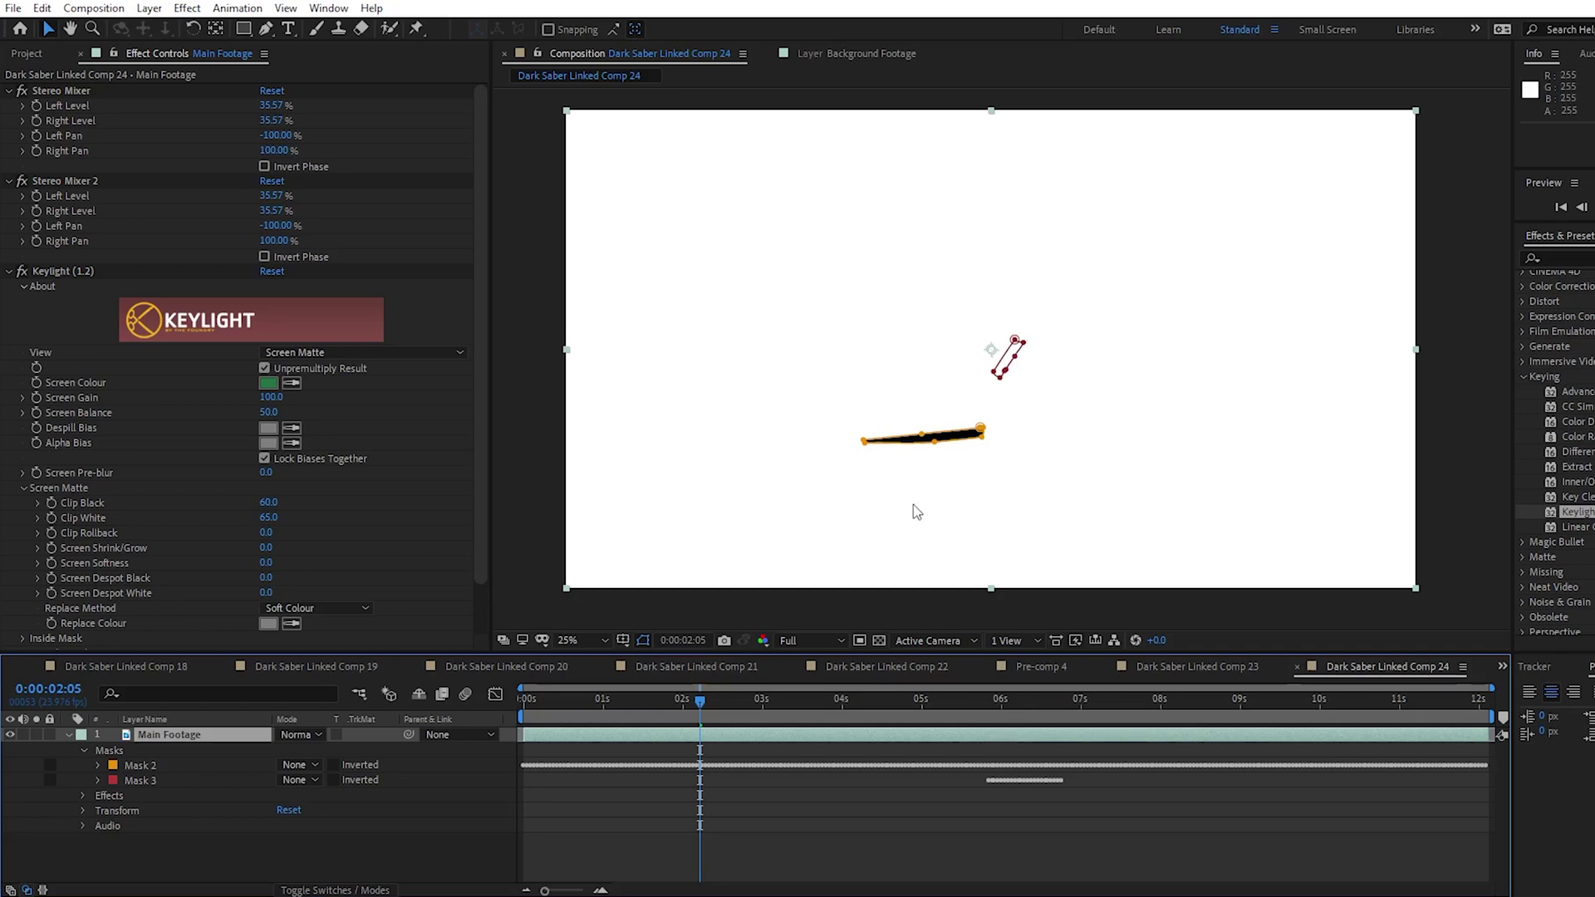
Around 5:19, move Mask 3 down out of frame below the blade.
left_click(1000, 701)
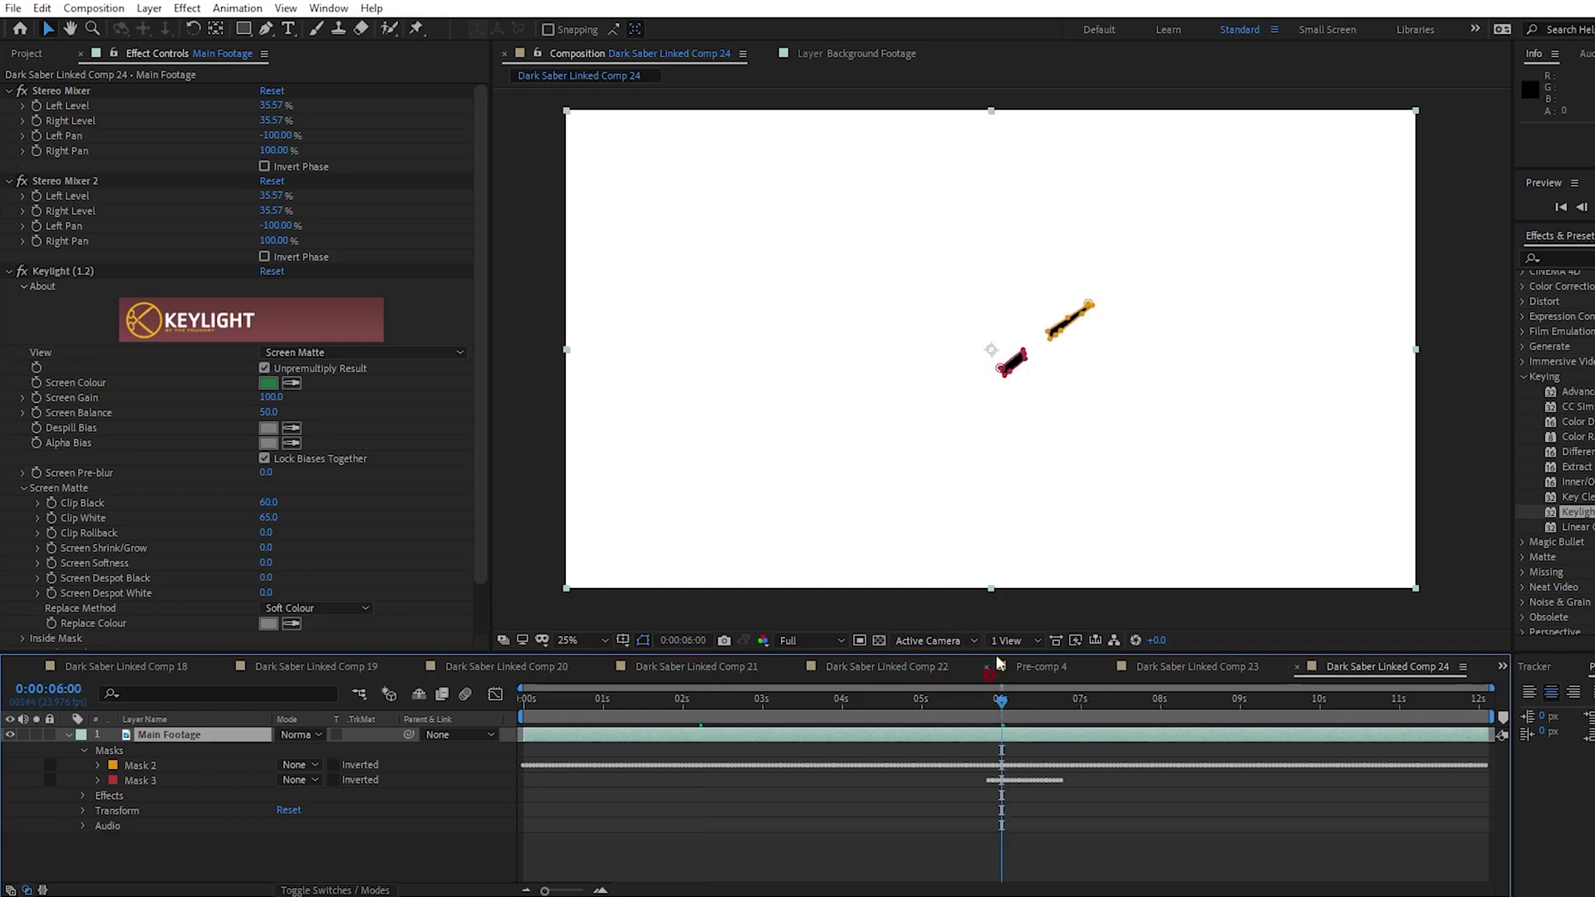
key("period")
key("period")
left_click_drag(1110, 398, 972, 410)
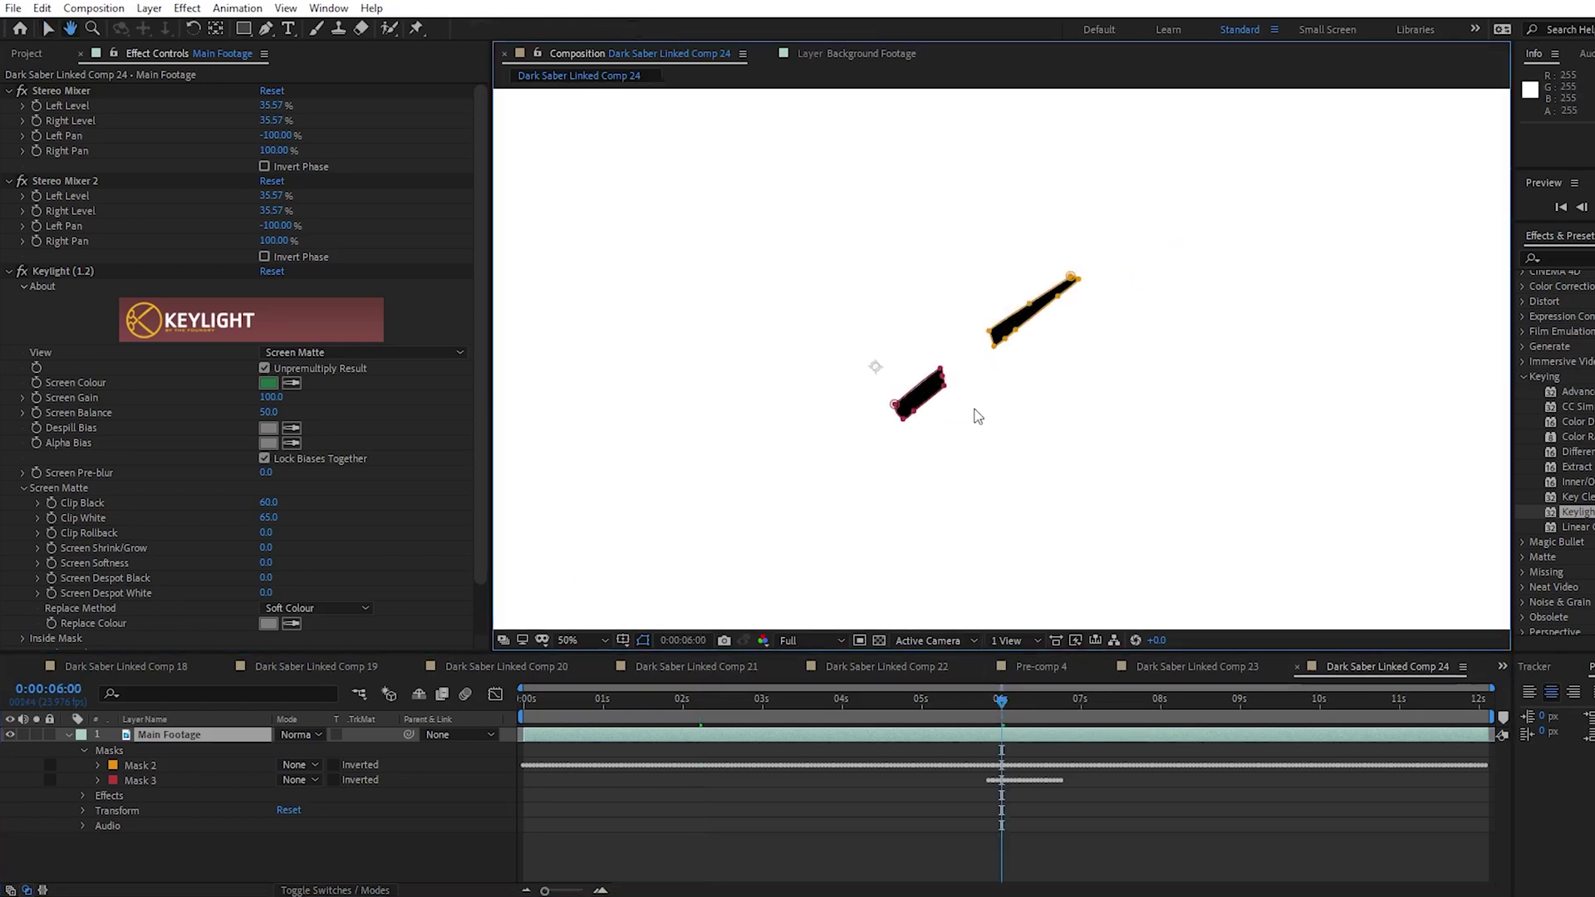
left_click_drag(1002, 702, 968, 702)
scroll(1017, 372, "down", 2)
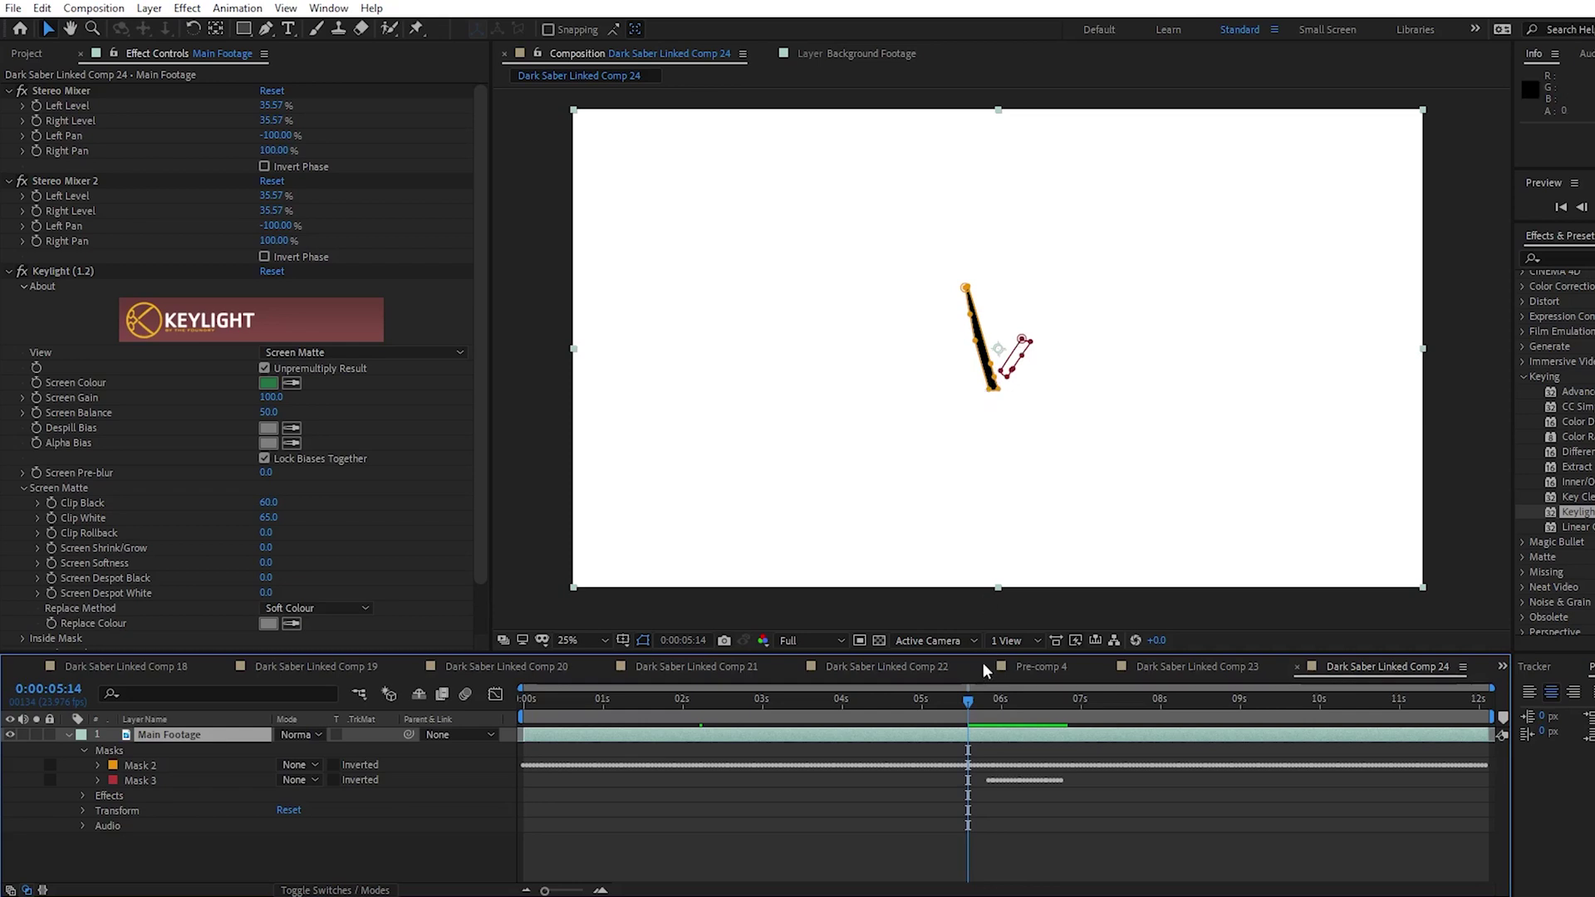
left_click_drag(978, 701, 994, 687)
key("period")
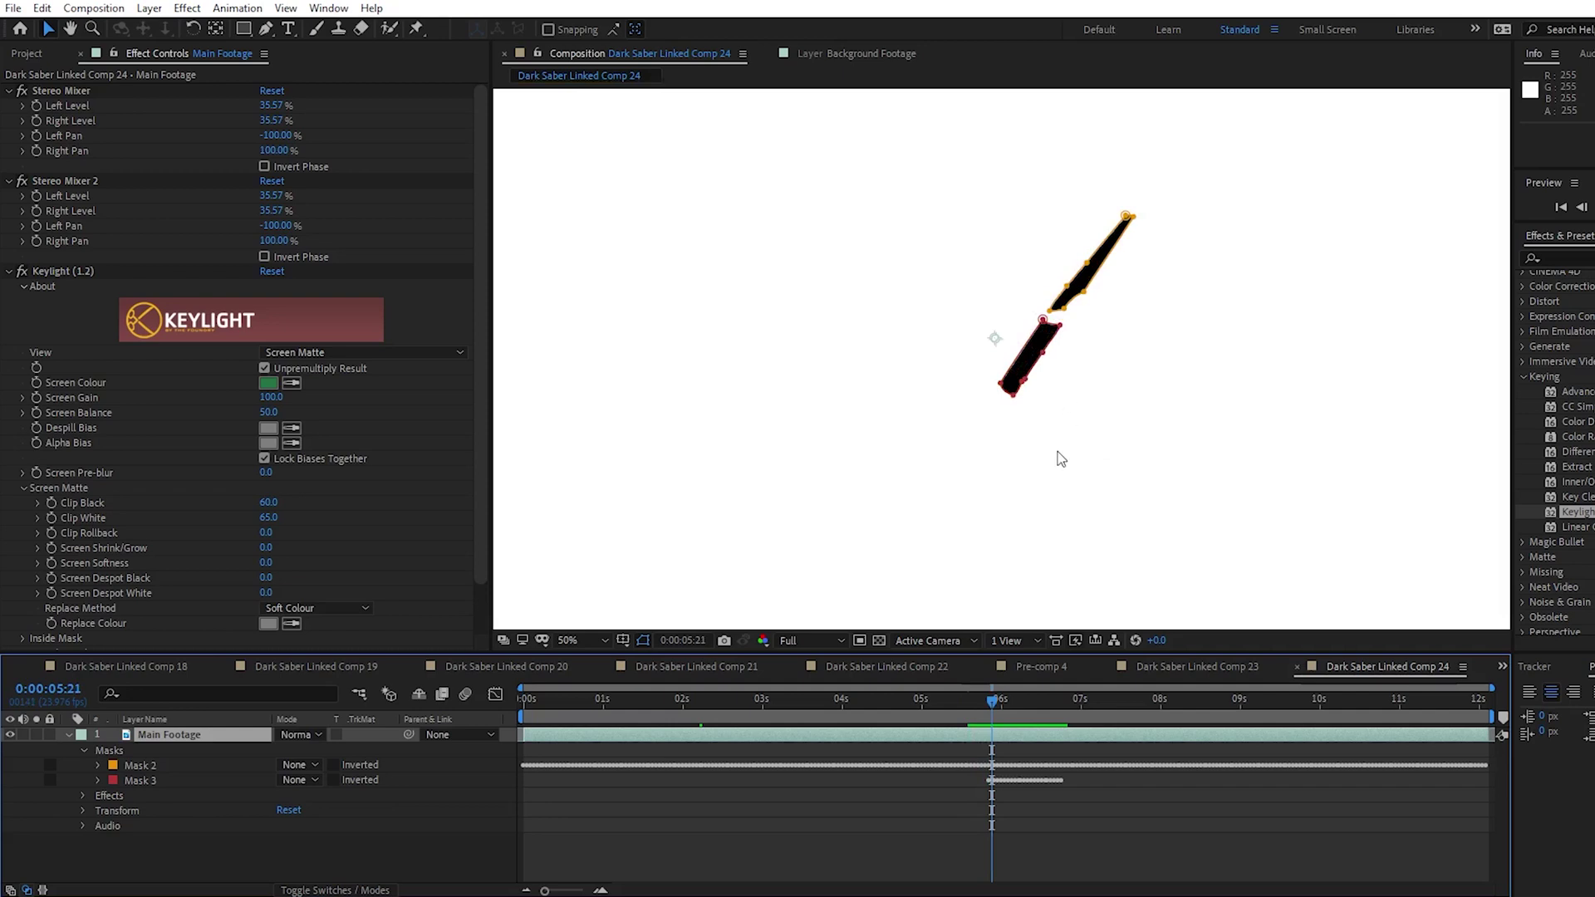
key("Page_Up")
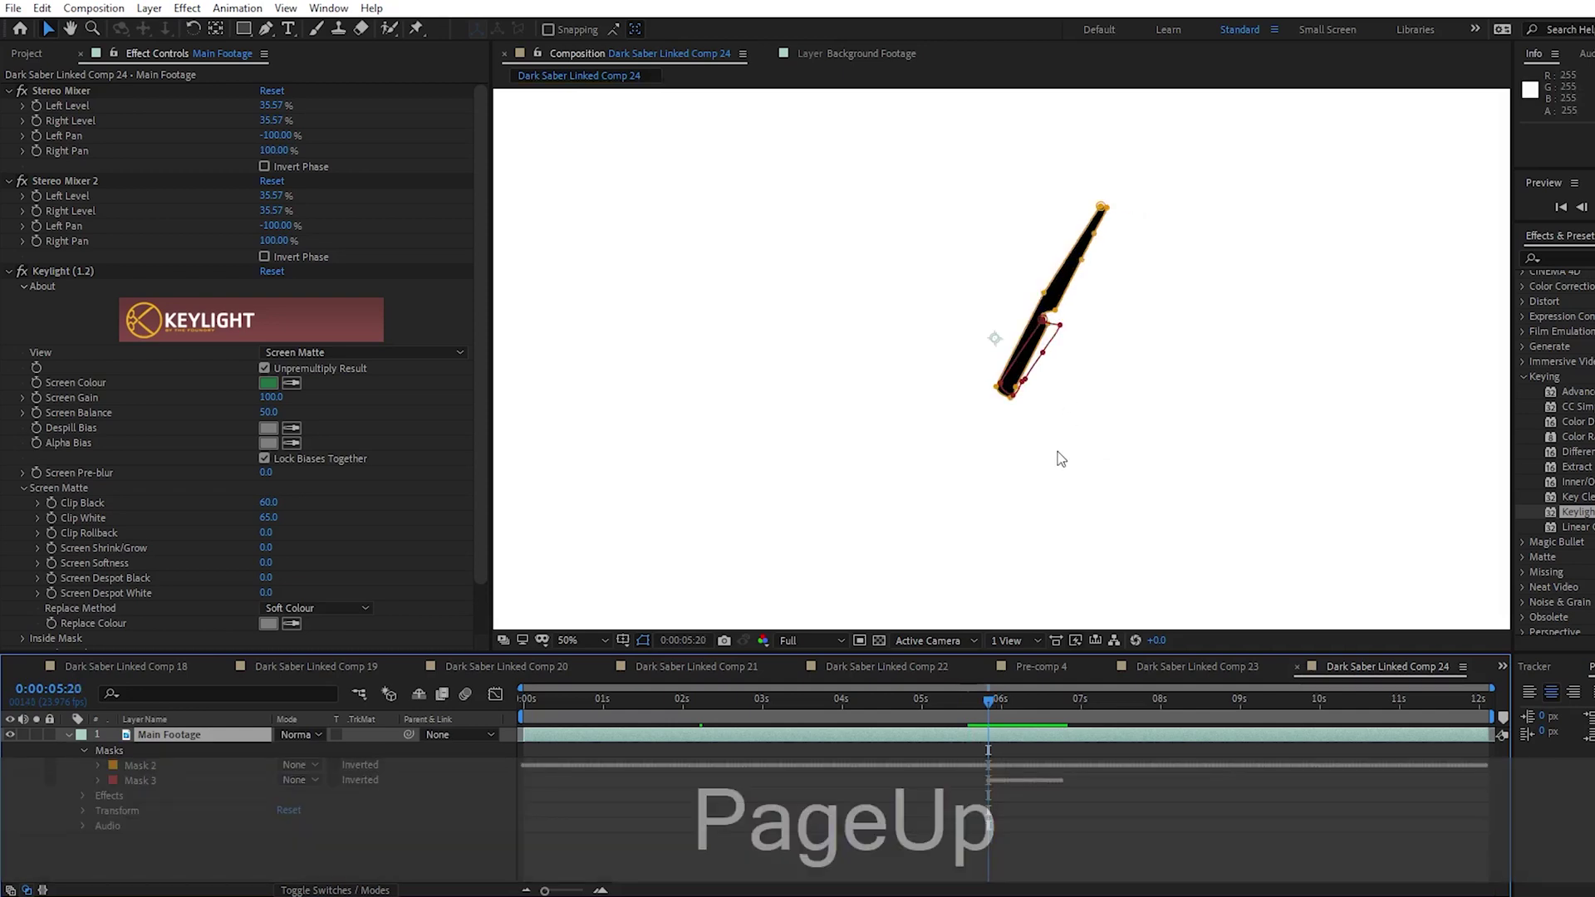
key("comma")
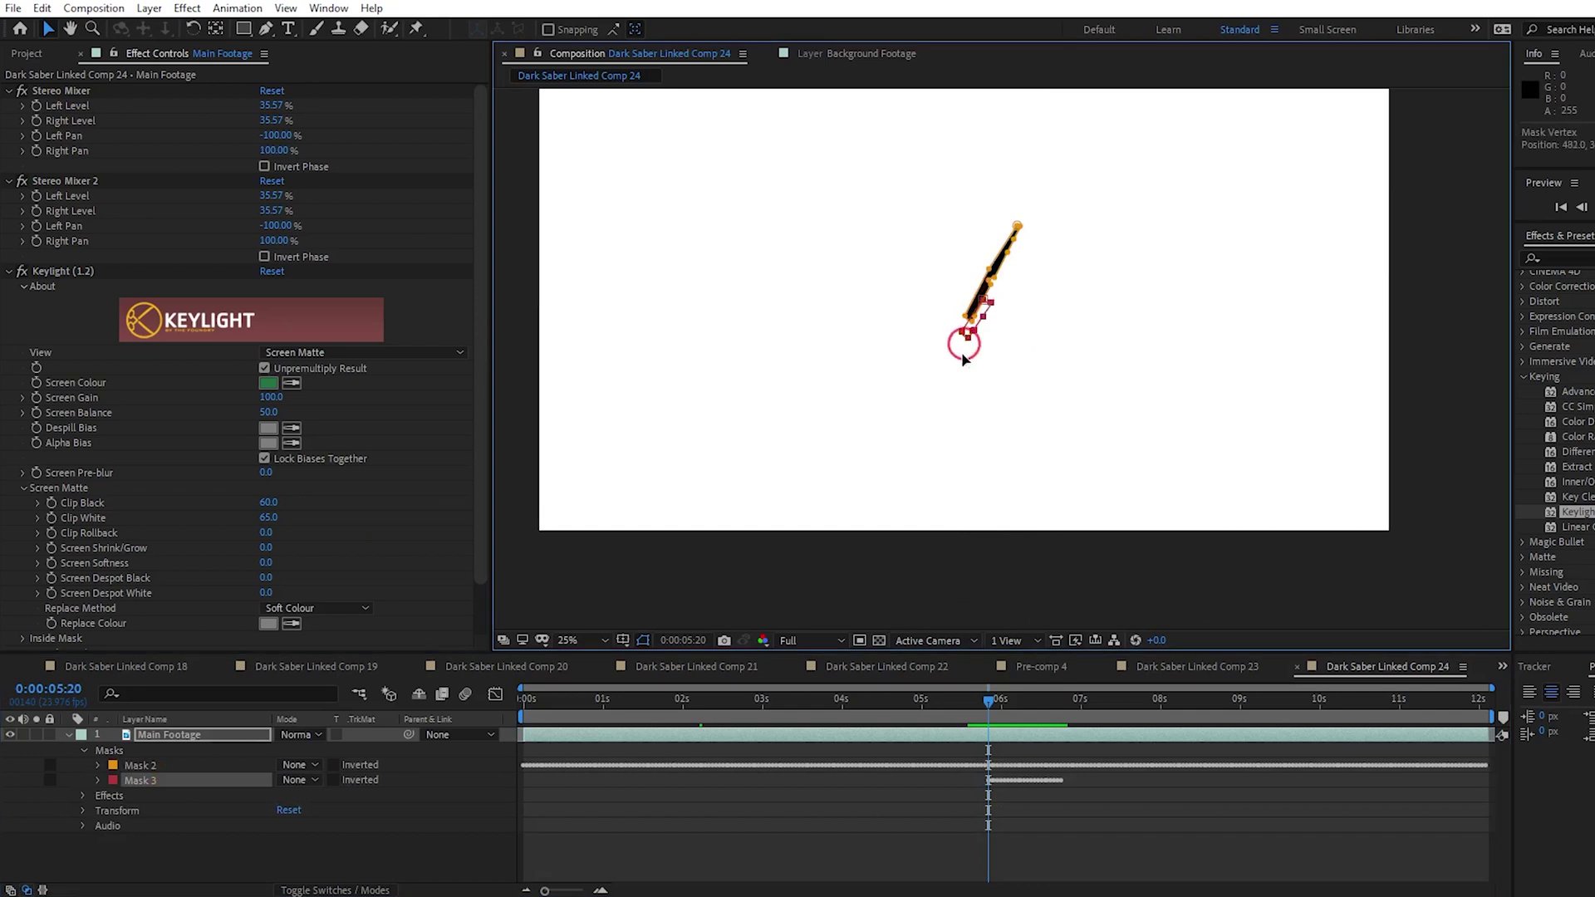
left_click_drag(955, 347, 947, 616)
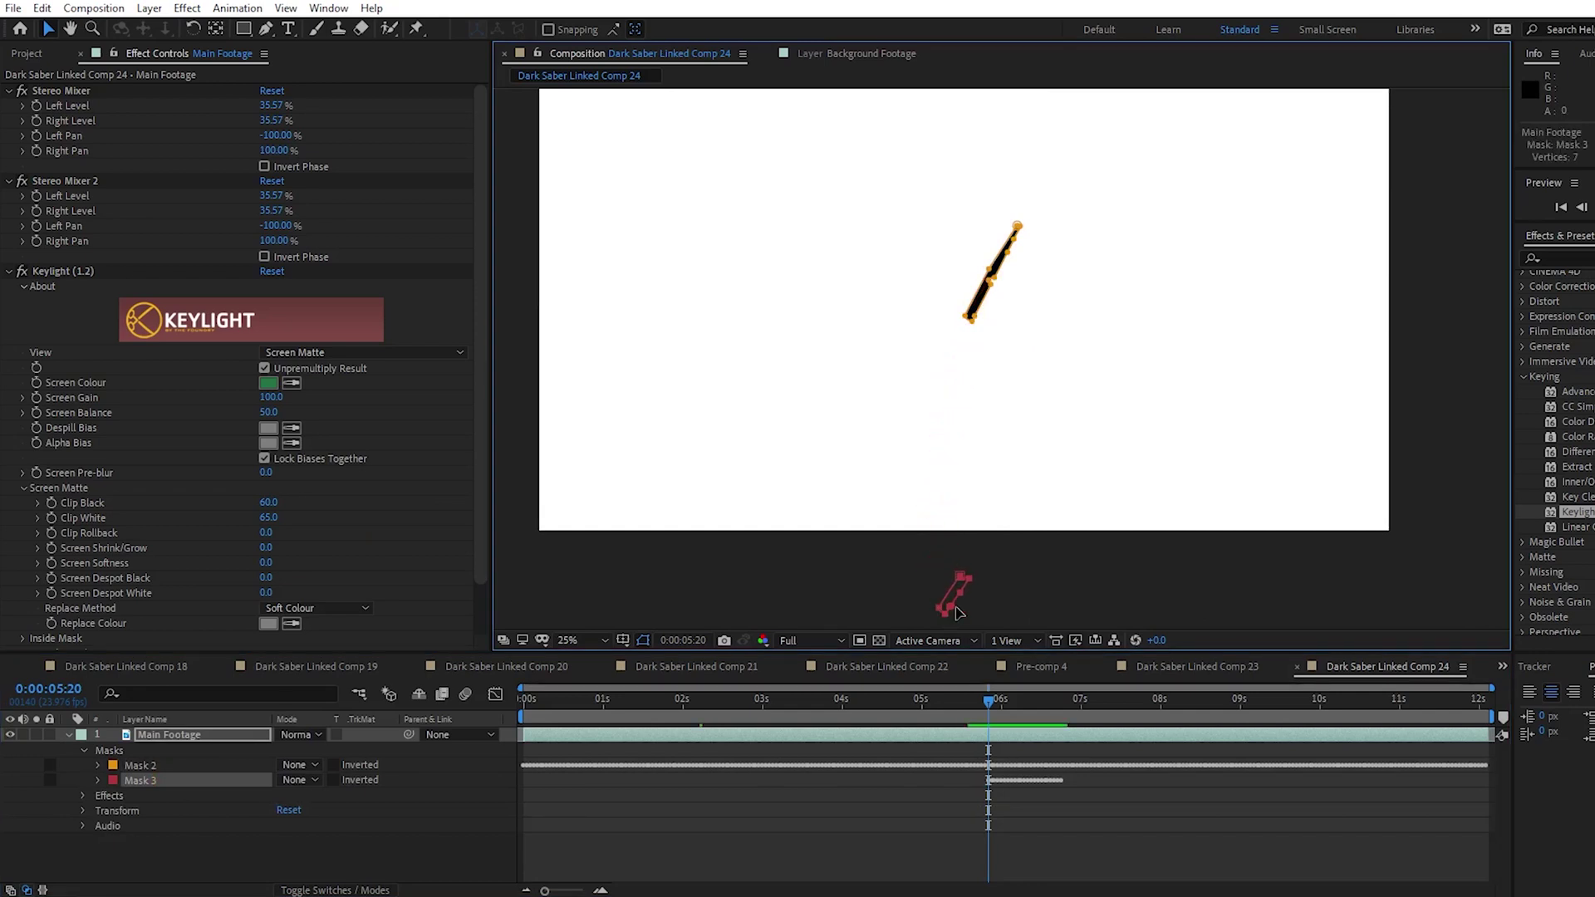
Step toward 6:18 and reposition Mask 3 over the blade's lower end.
key("period")
key("Page_Up")
key("Page_Up")
key("Page_Up")
key("Page_Up")
key("Page_Up")
key("Page_Up")
key("Page_Up")
key("Page_Up")
key("Page_Up")
key("Page_Up")
key("Page_Up")
key("Page_Up")
key("Page_Up")
key("Page_Up")
key("Page_Up")
key("Page_Up")
key("Page_Up")
key("Page_Up")
key("Page_Up")
key("Page_Up")
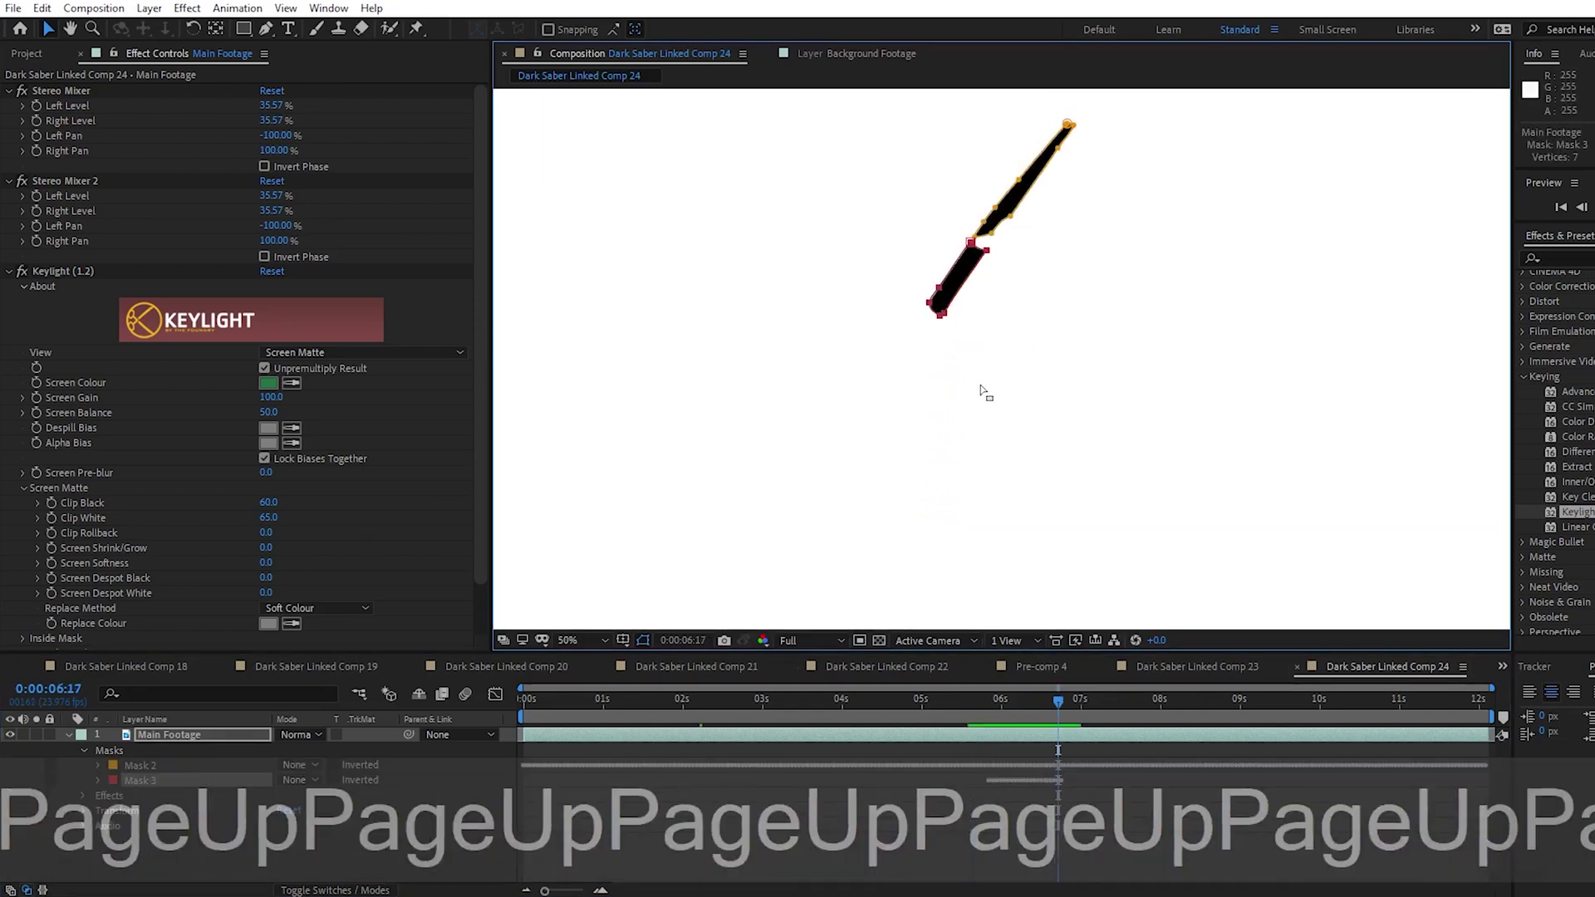
key("comma")
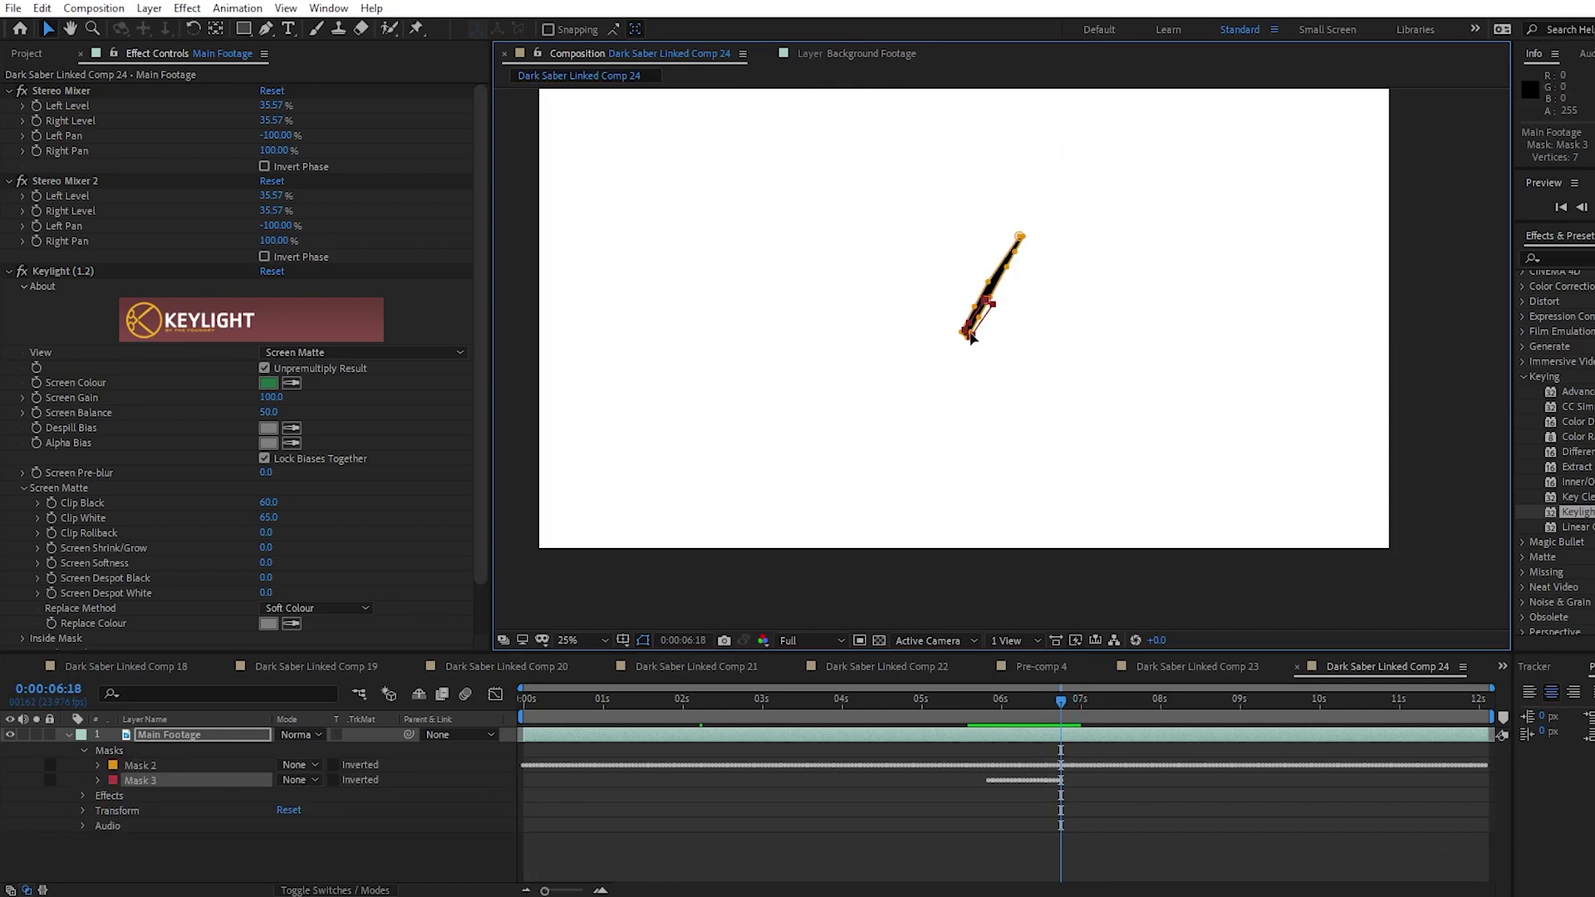
left_click_drag(972, 339, 972, 643)
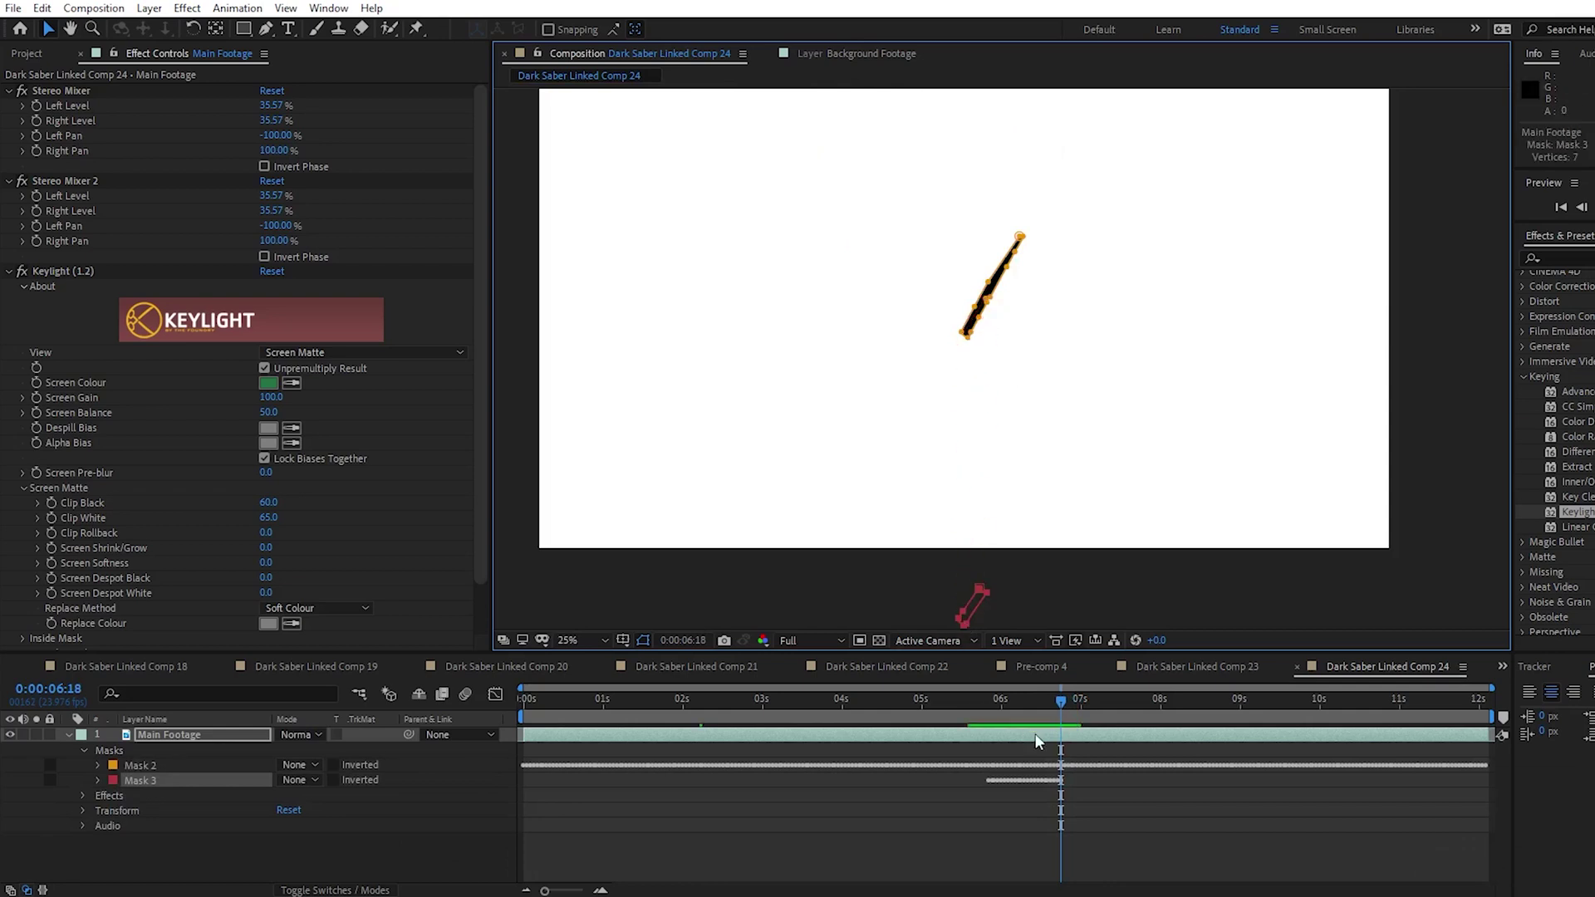
Preview from about 5:14 and scrub the timeline to check the mask fit.
left_click(970, 711)
key("space")
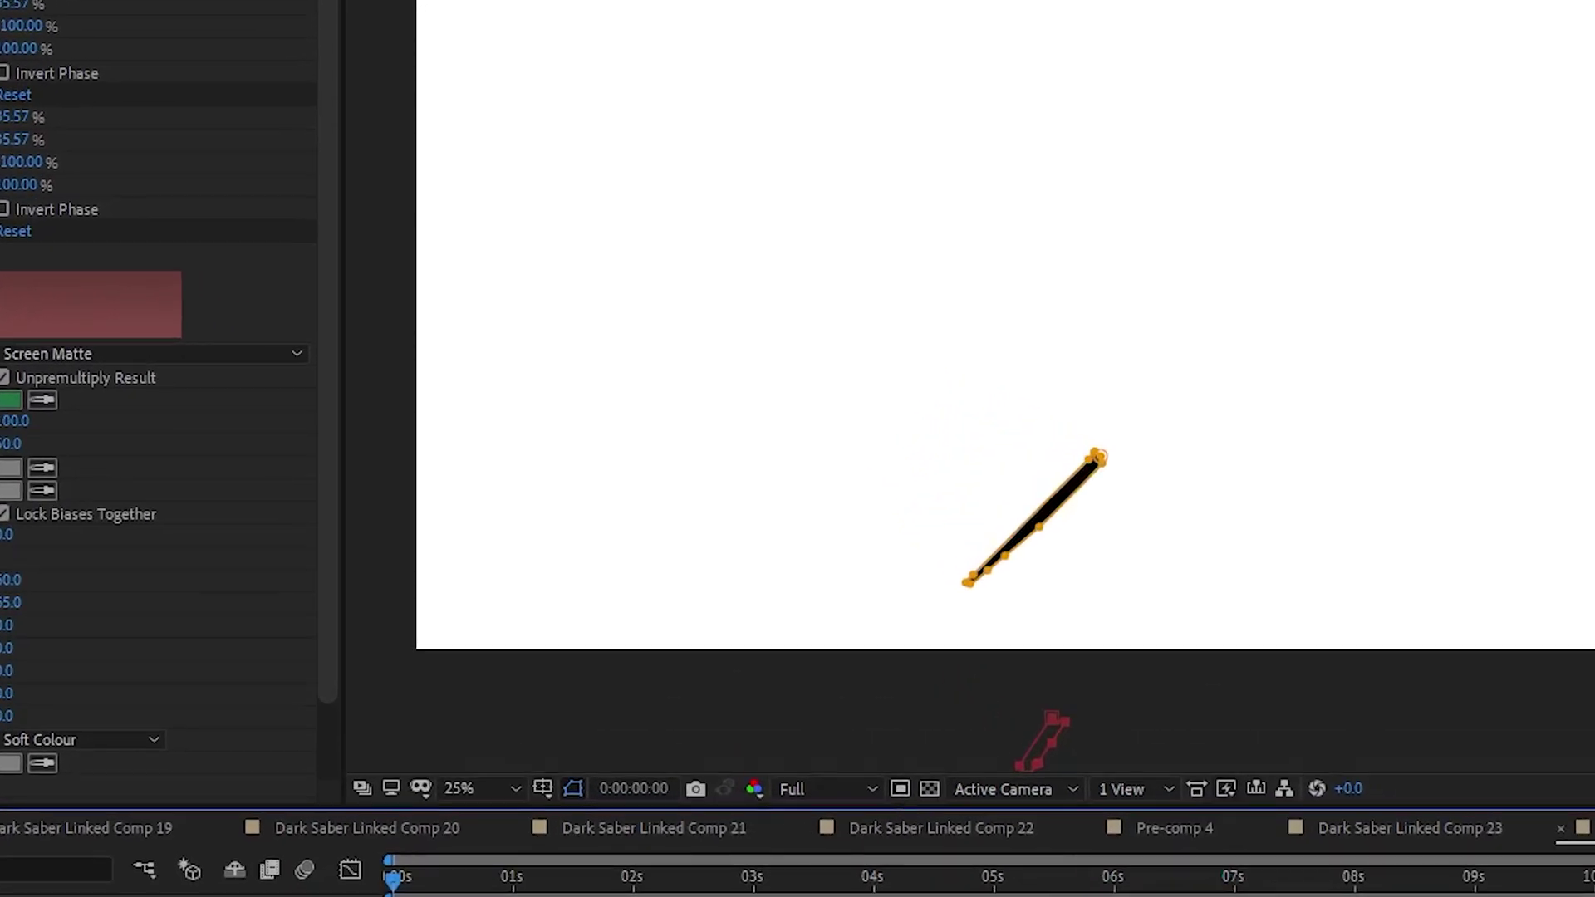
left_click_drag(392, 881, 1472, 882)
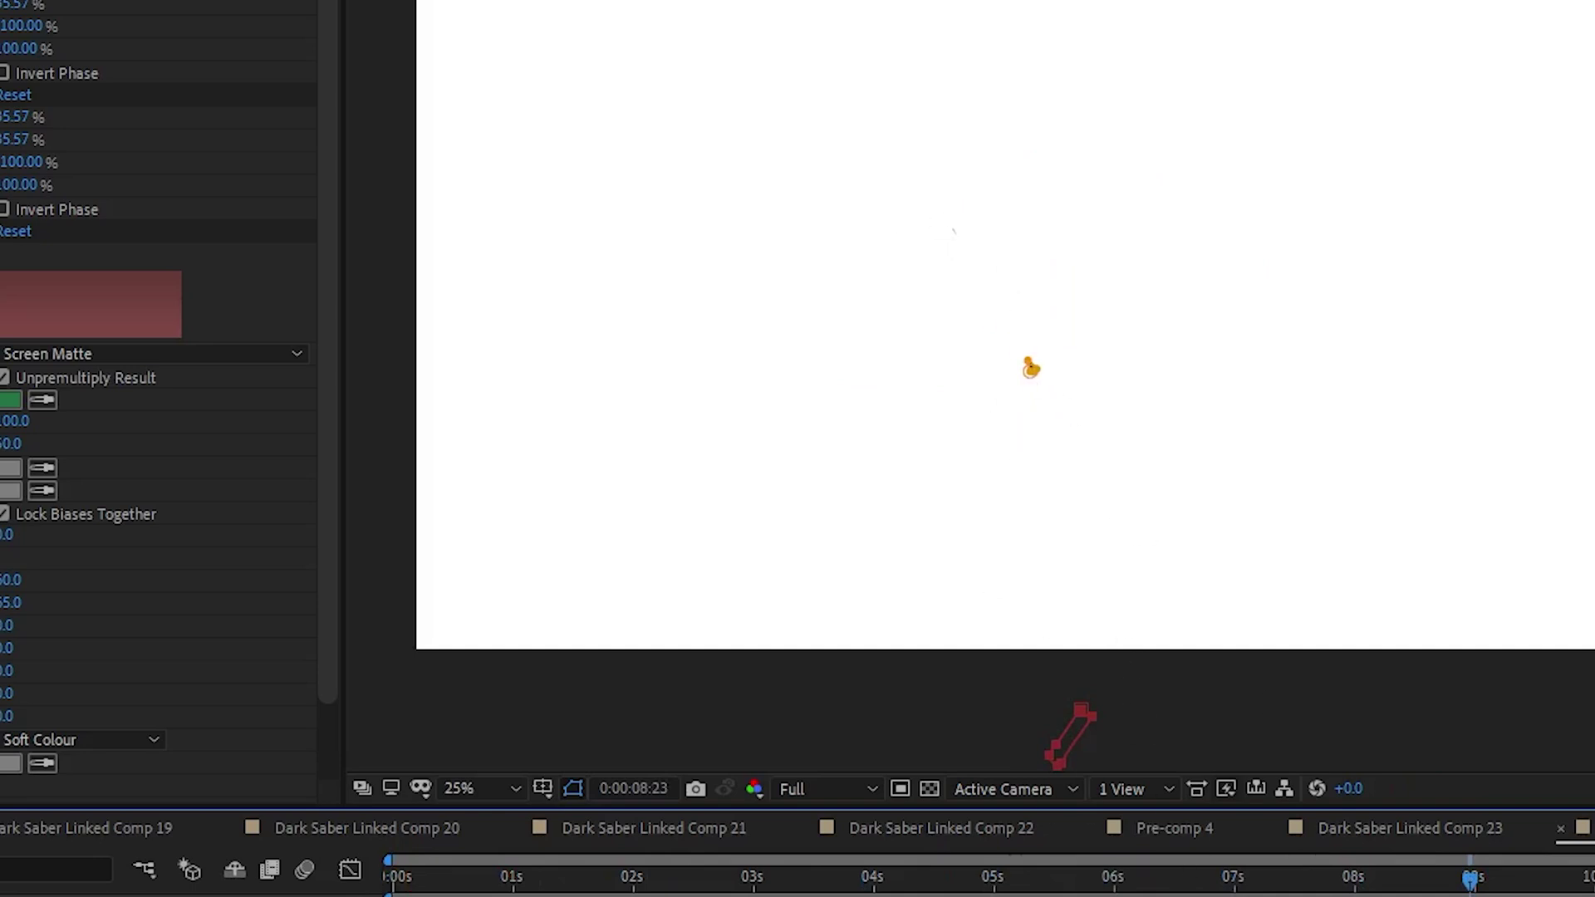
key("Home")
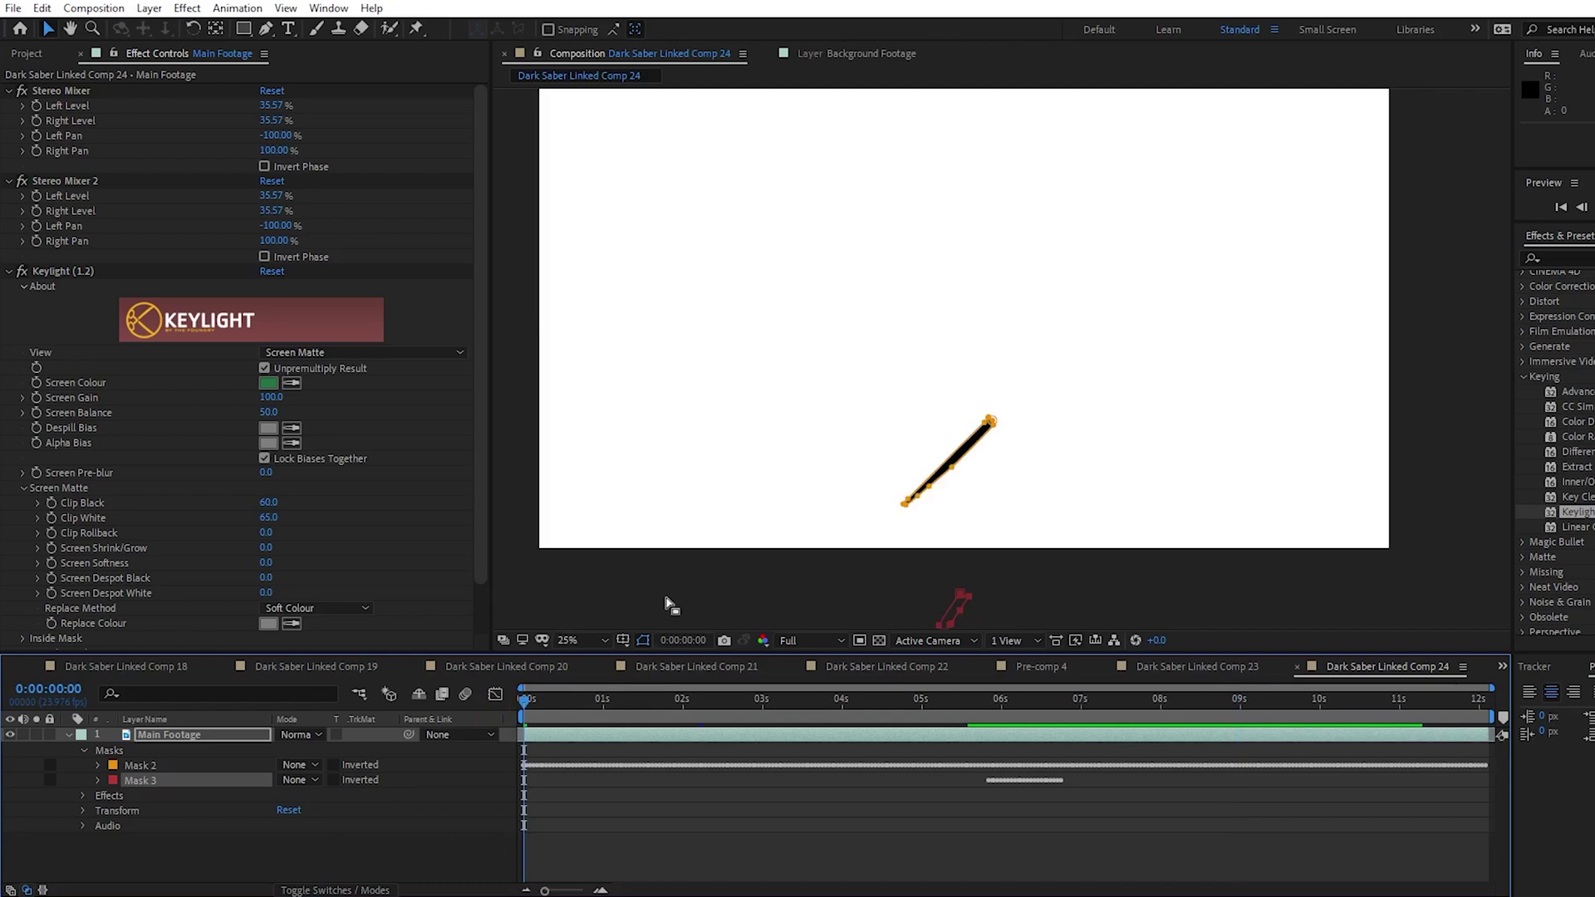
left_click(137, 291)
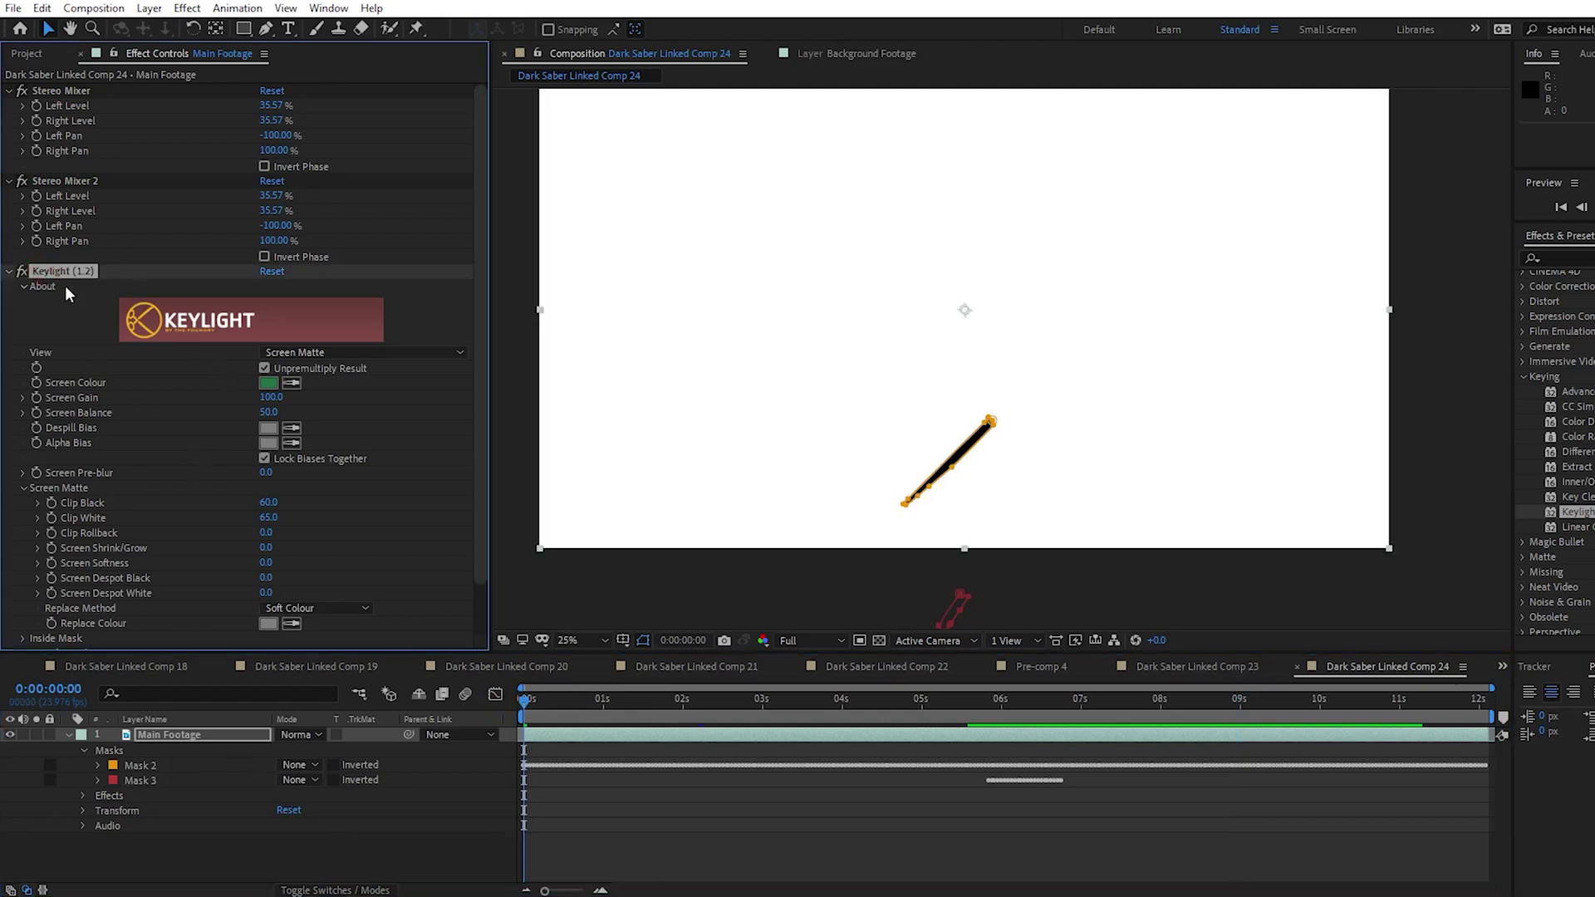
Remove Keylight and add a black solid named 'Saber GLow' above Main Footage.
key("Delete")
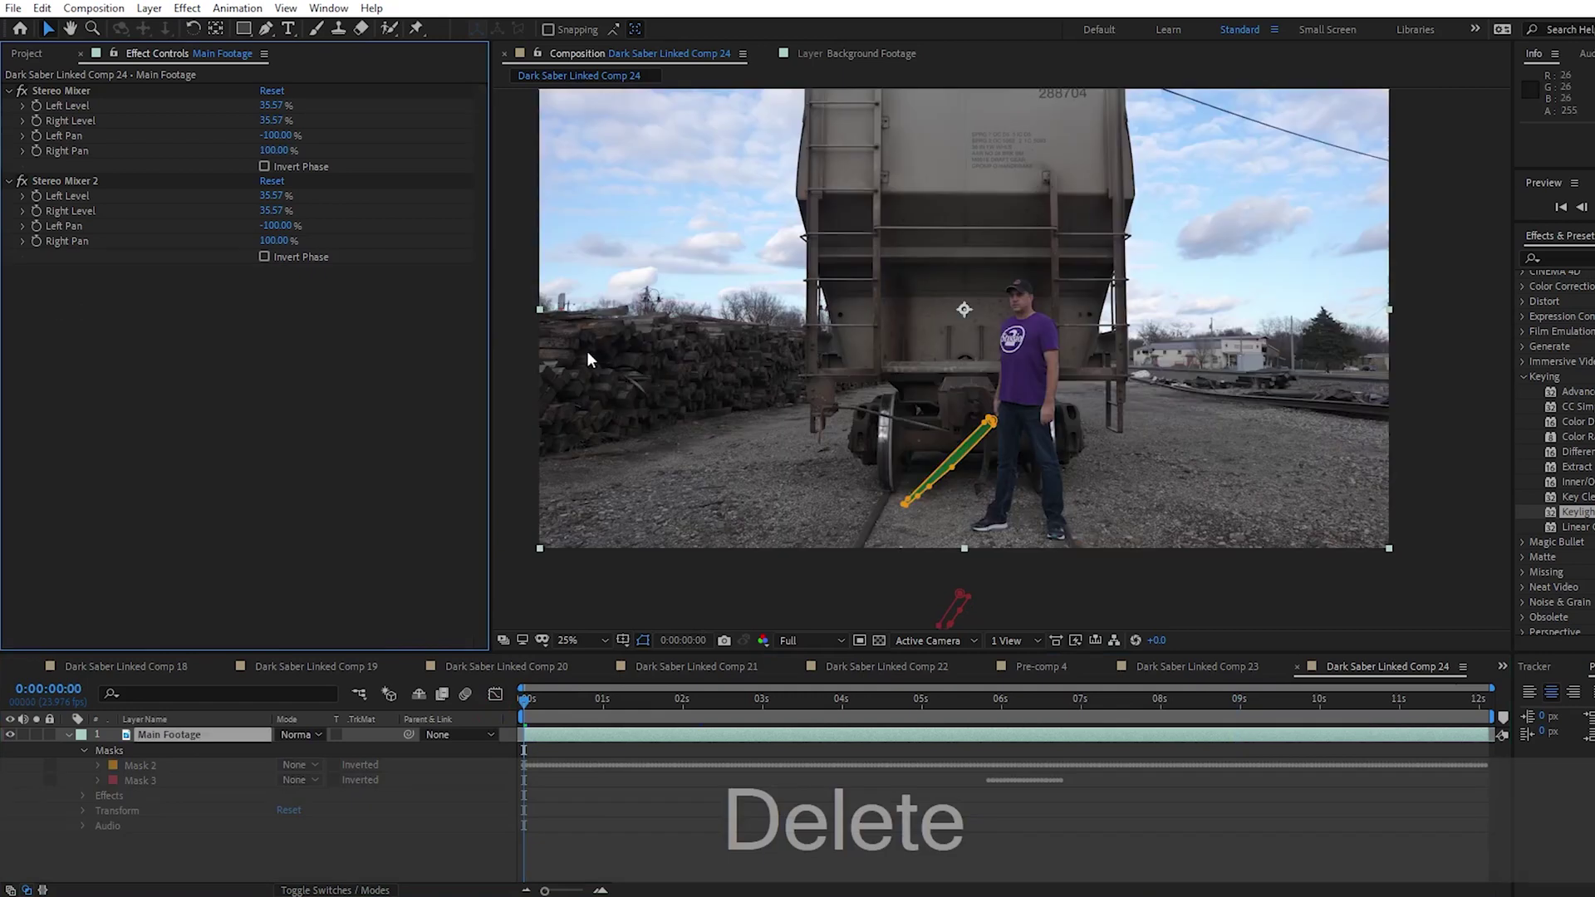
left_click(297, 864)
right_click(299, 865)
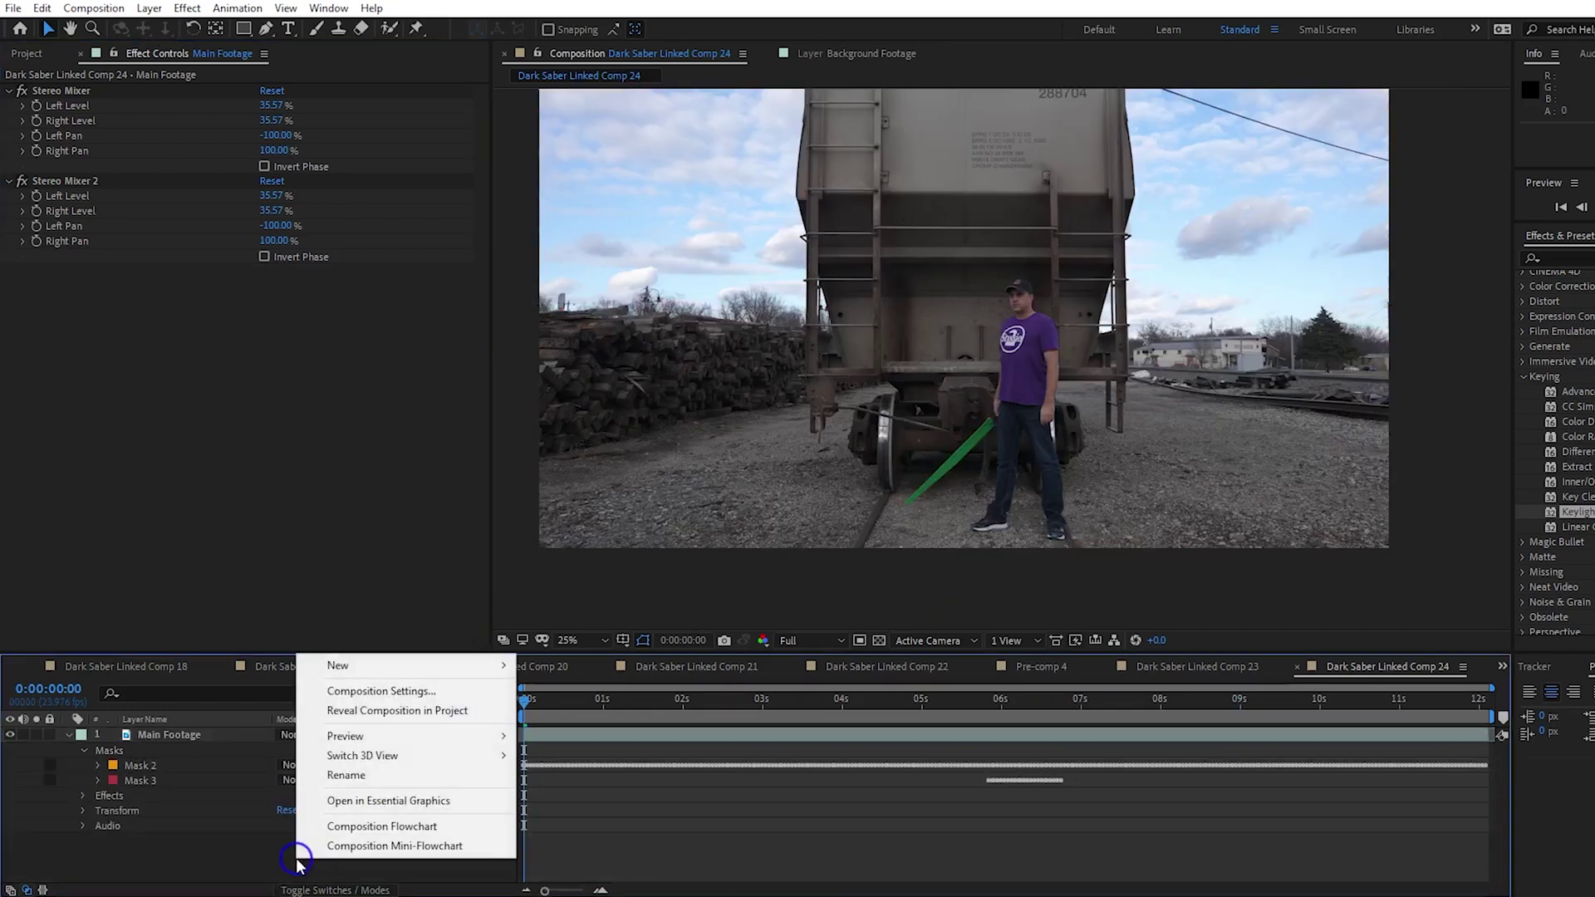
mouse_move(374, 668)
left_click(586, 713)
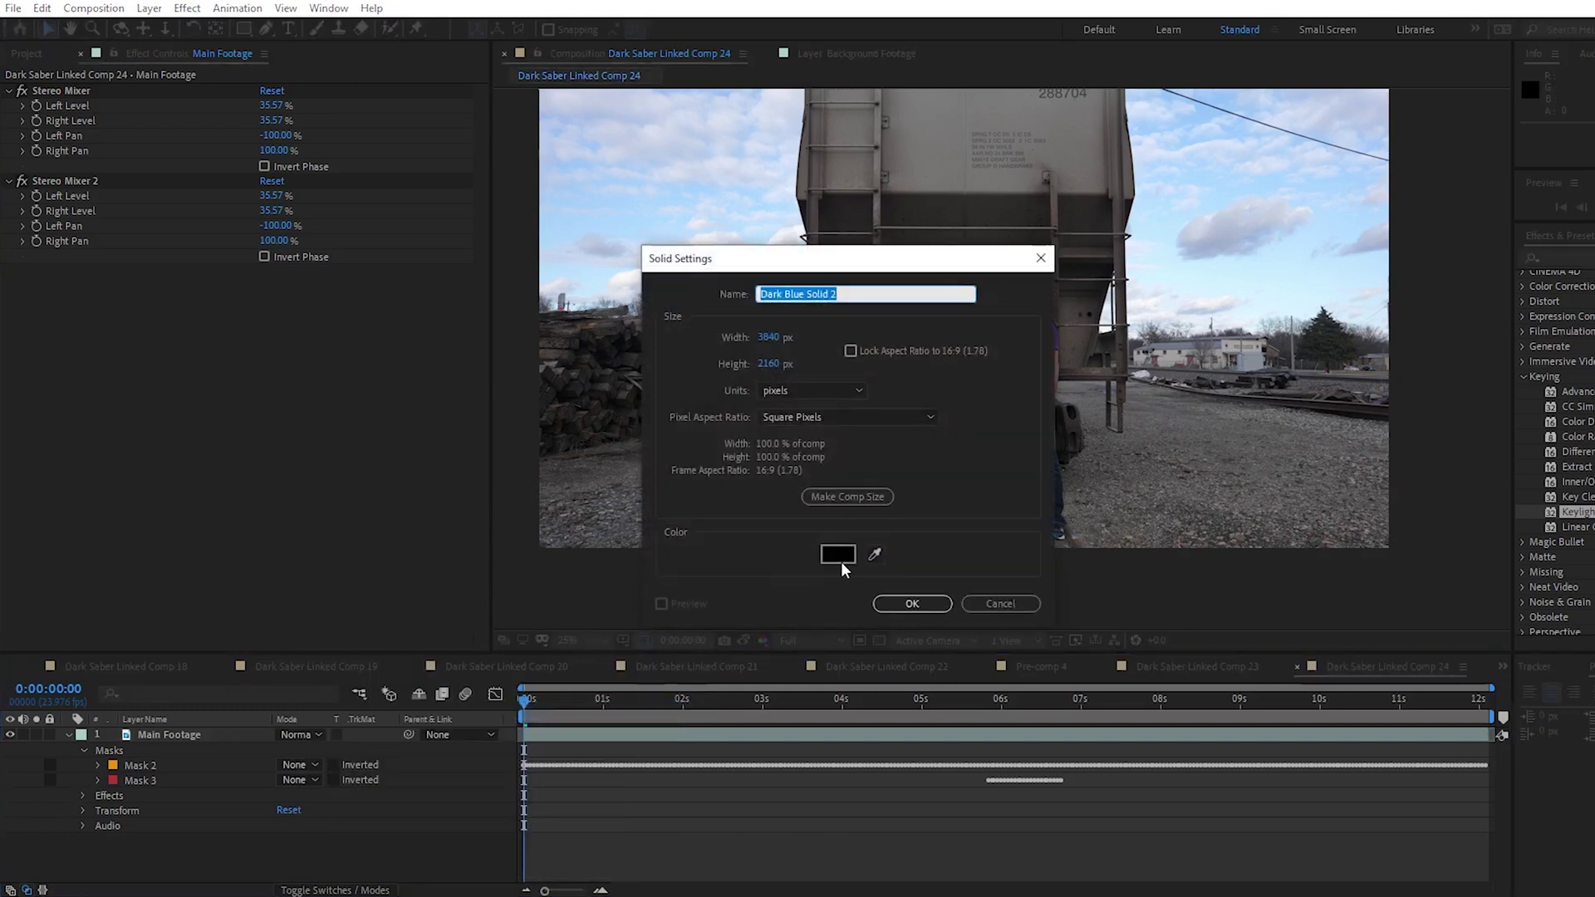
left_click(840, 559)
left_click(760, 546)
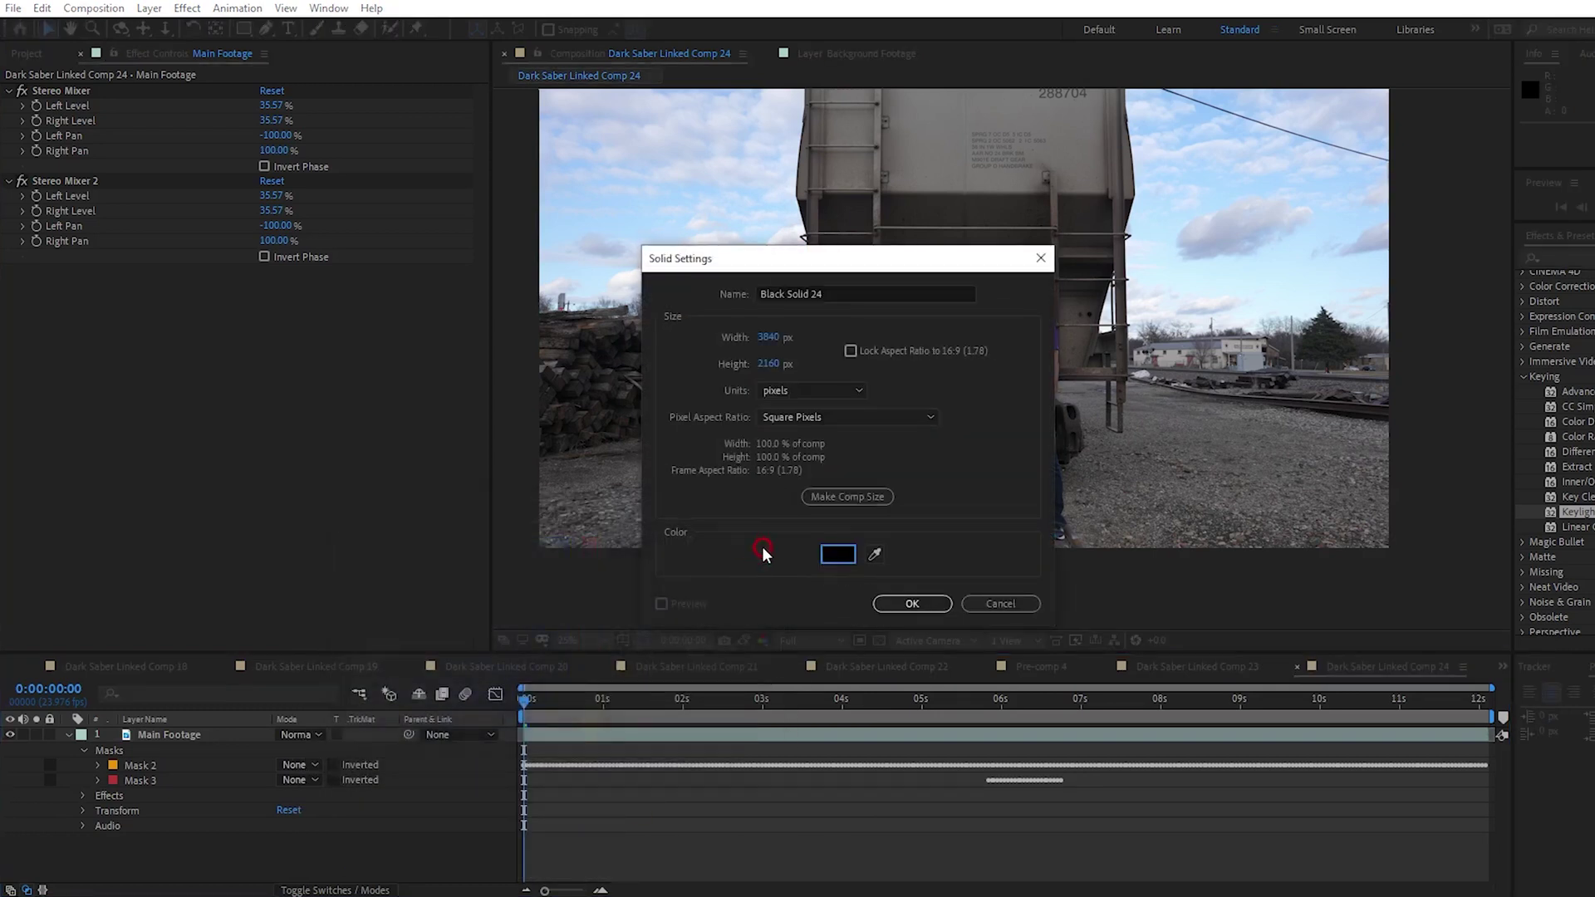
left_click(839, 299)
type("Saber GLow")
key("Return")
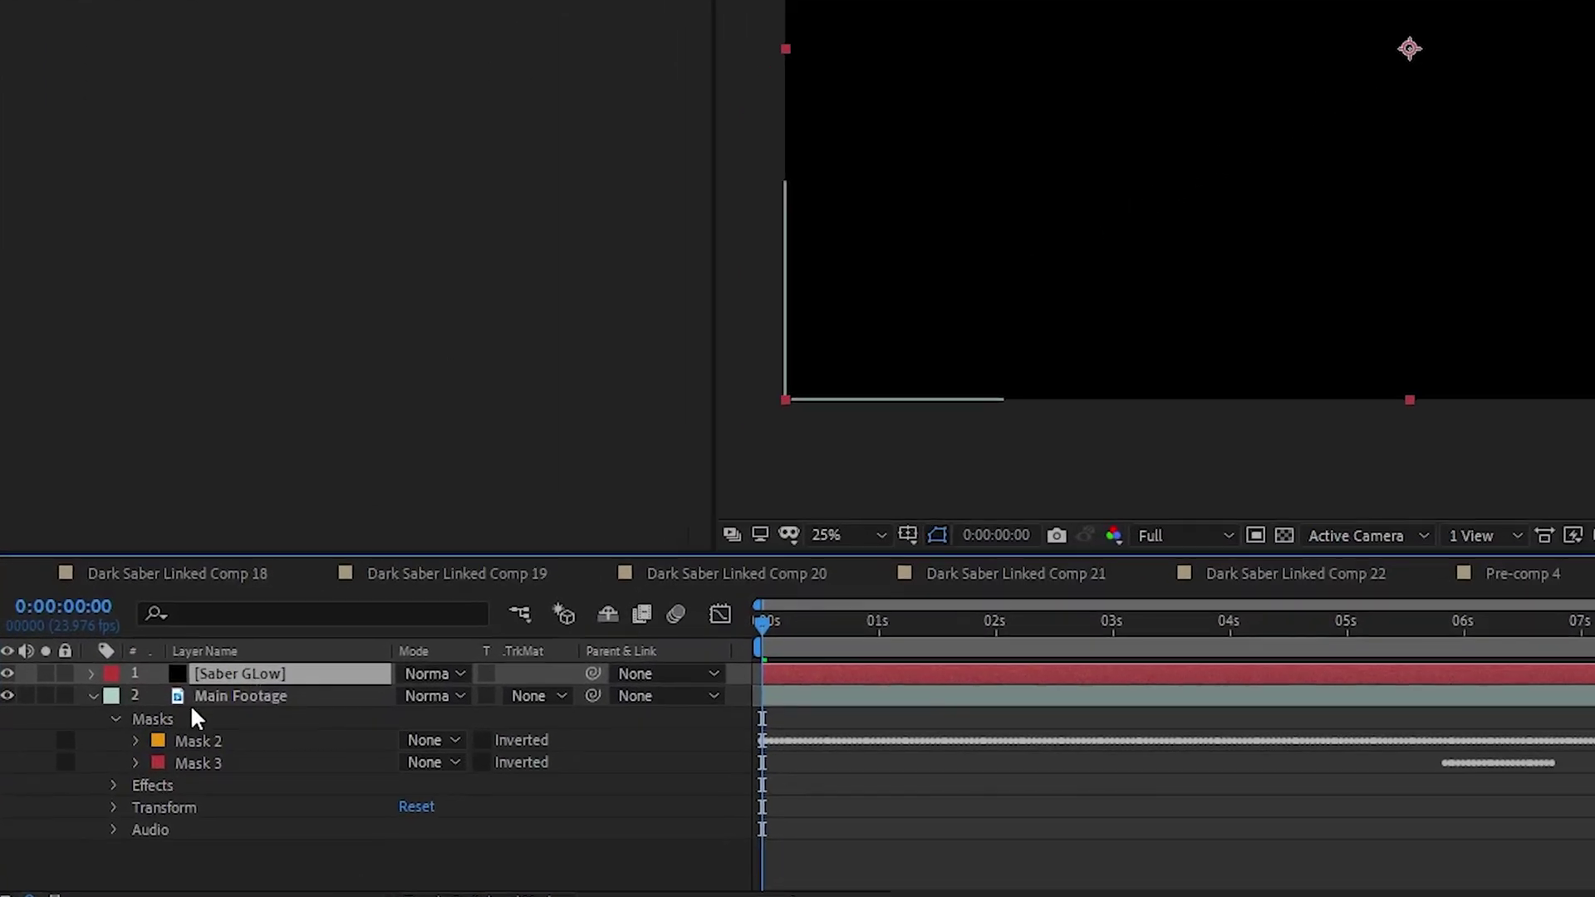
Copy Main Footage's Masks group containing Mask 2 and Mask 3.
left_click(169, 715)
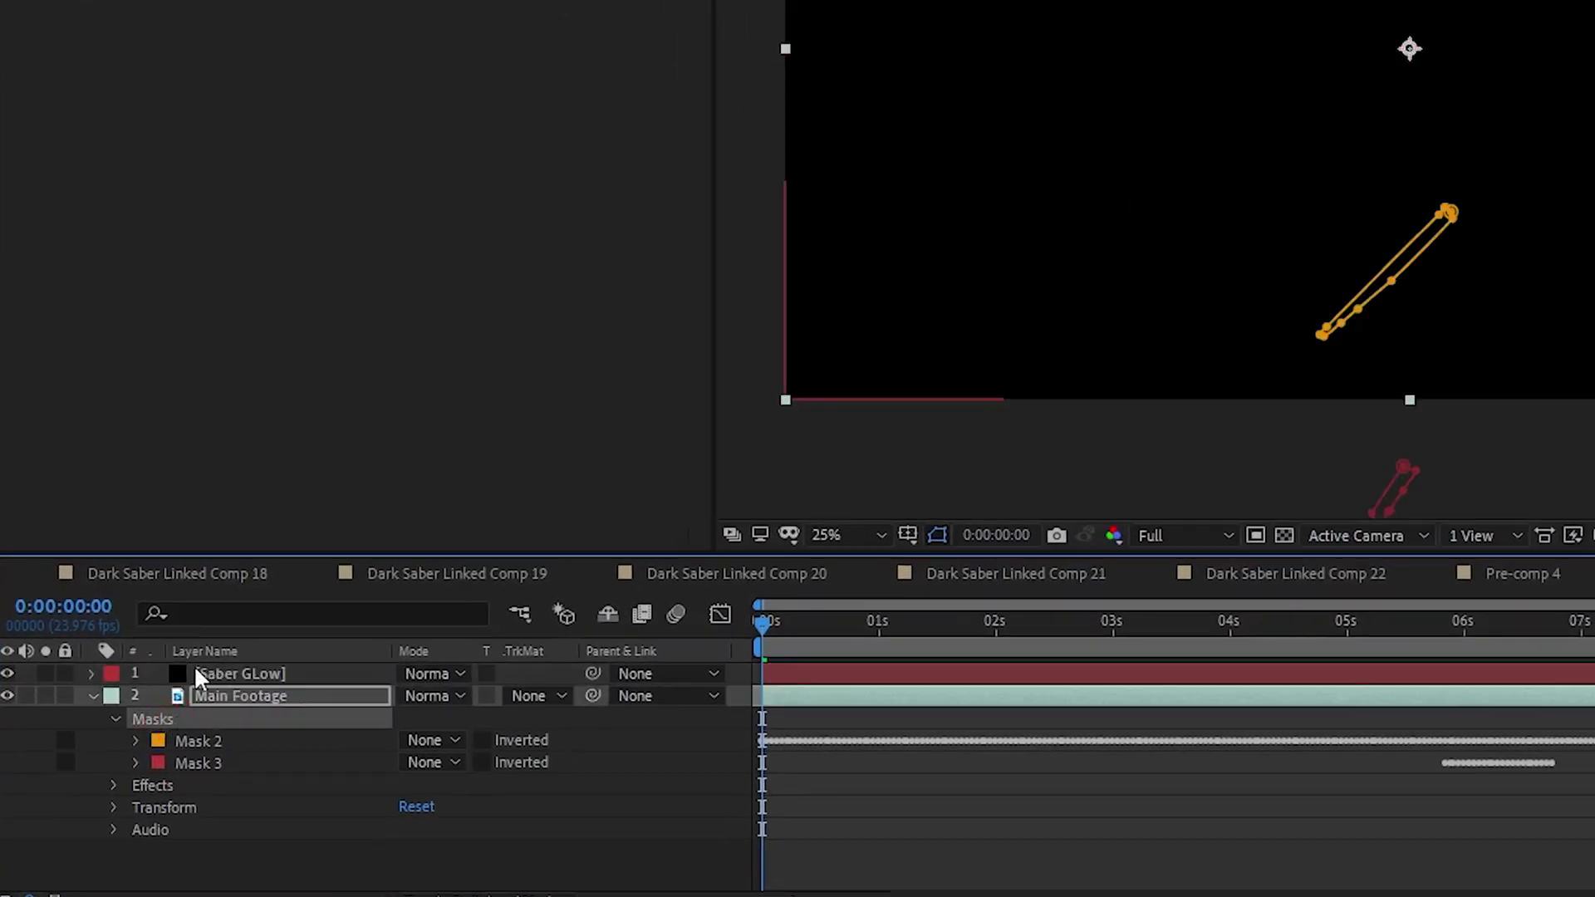
left_click(786, 631)
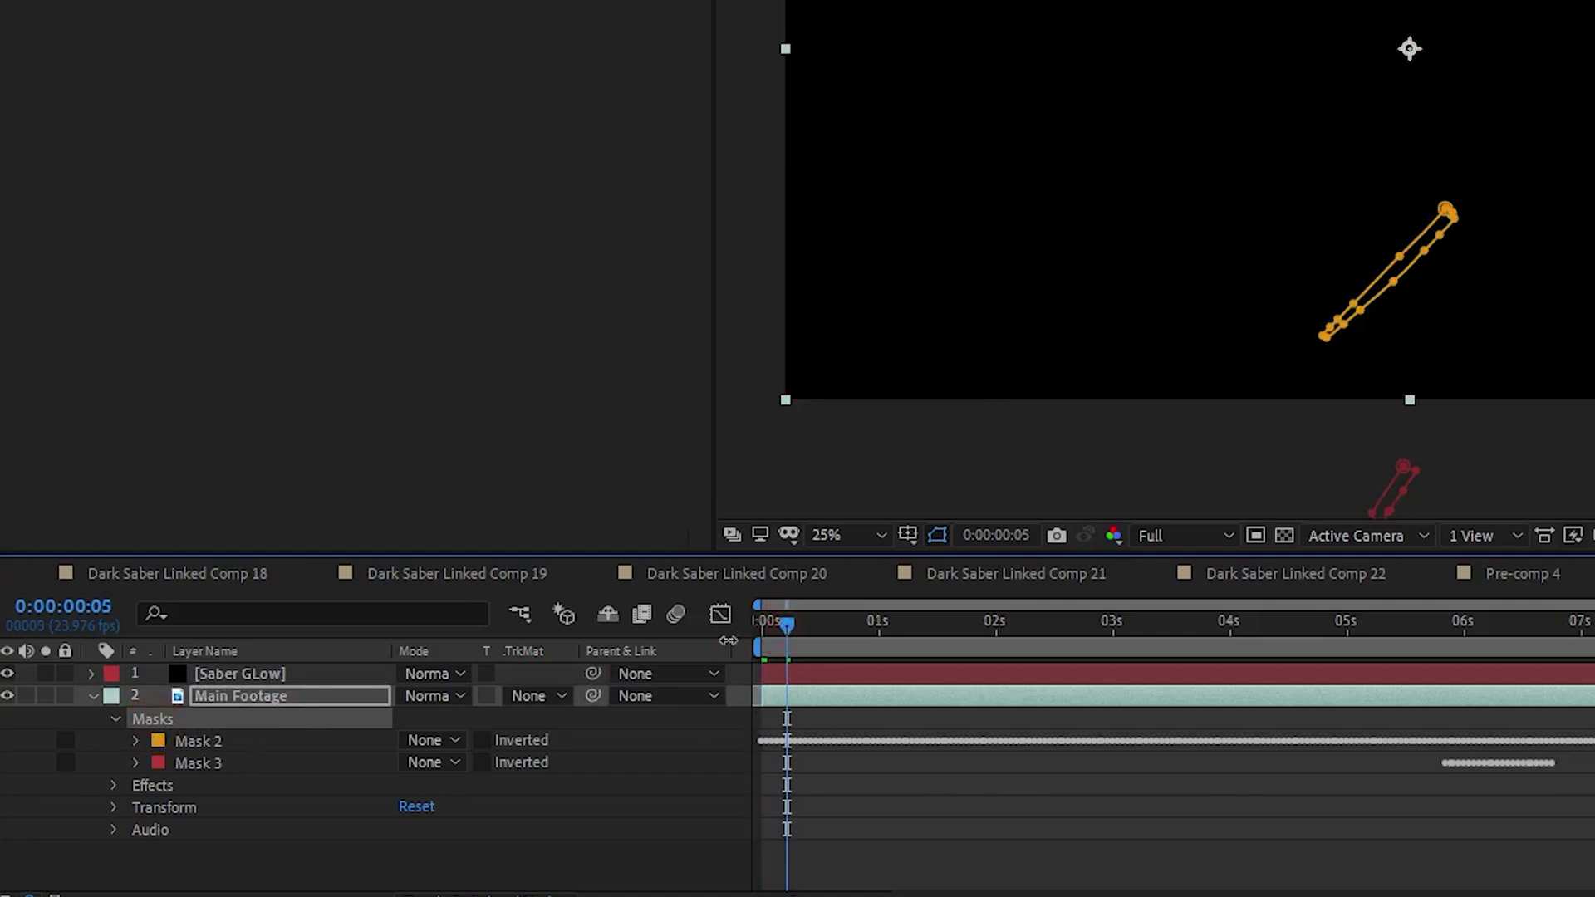
left_click_drag(789, 630, 742, 649)
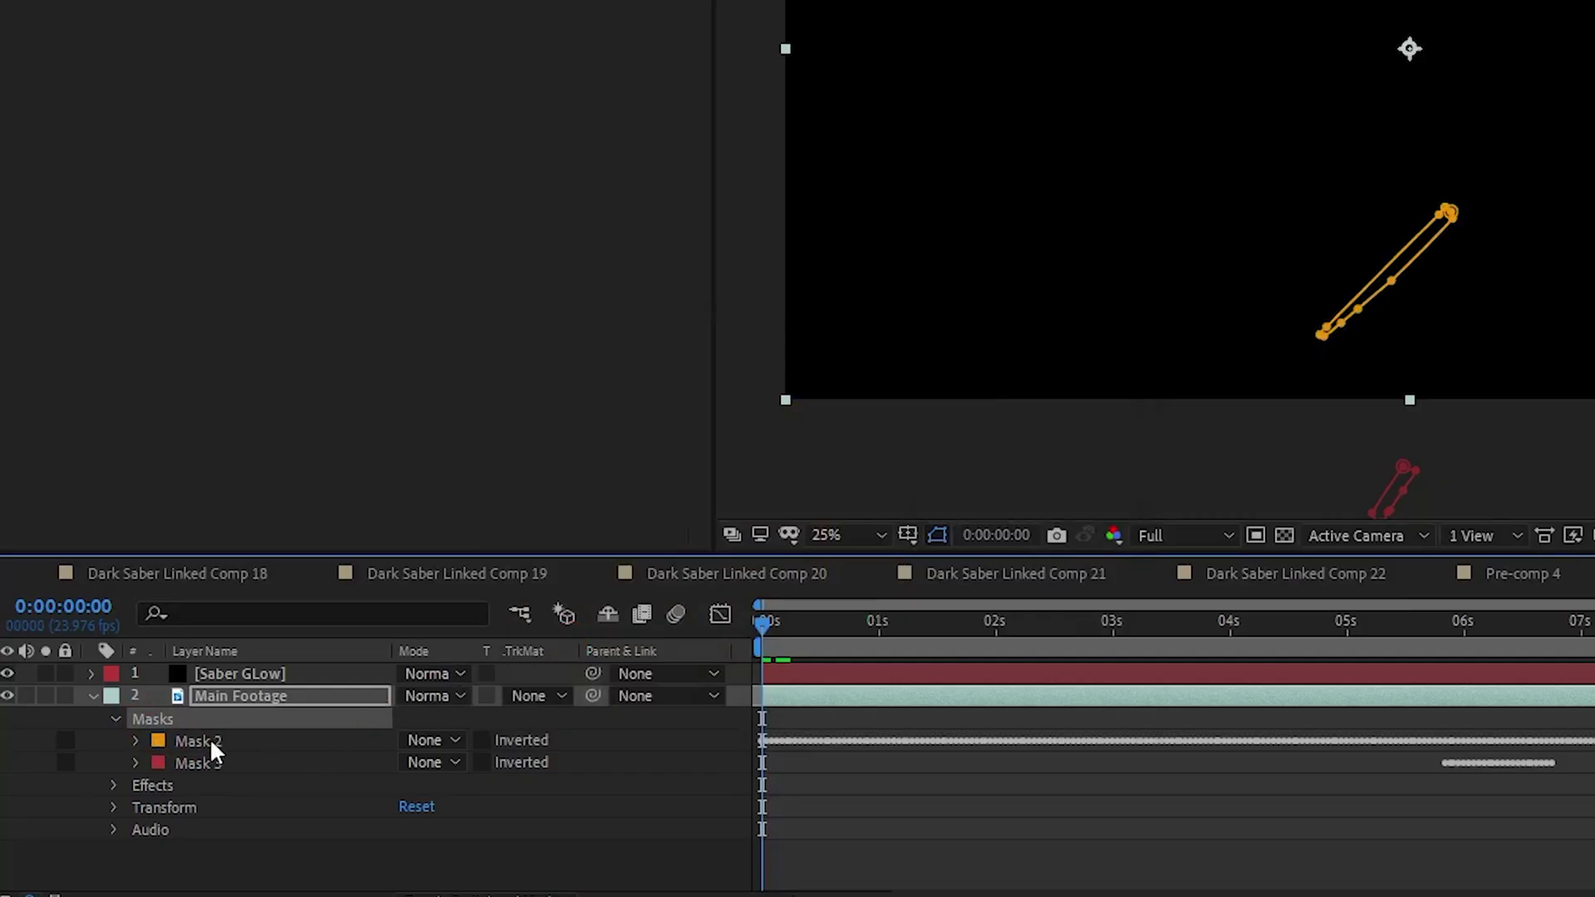
left_click(208, 744)
left_click(162, 719)
left_click(218, 748)
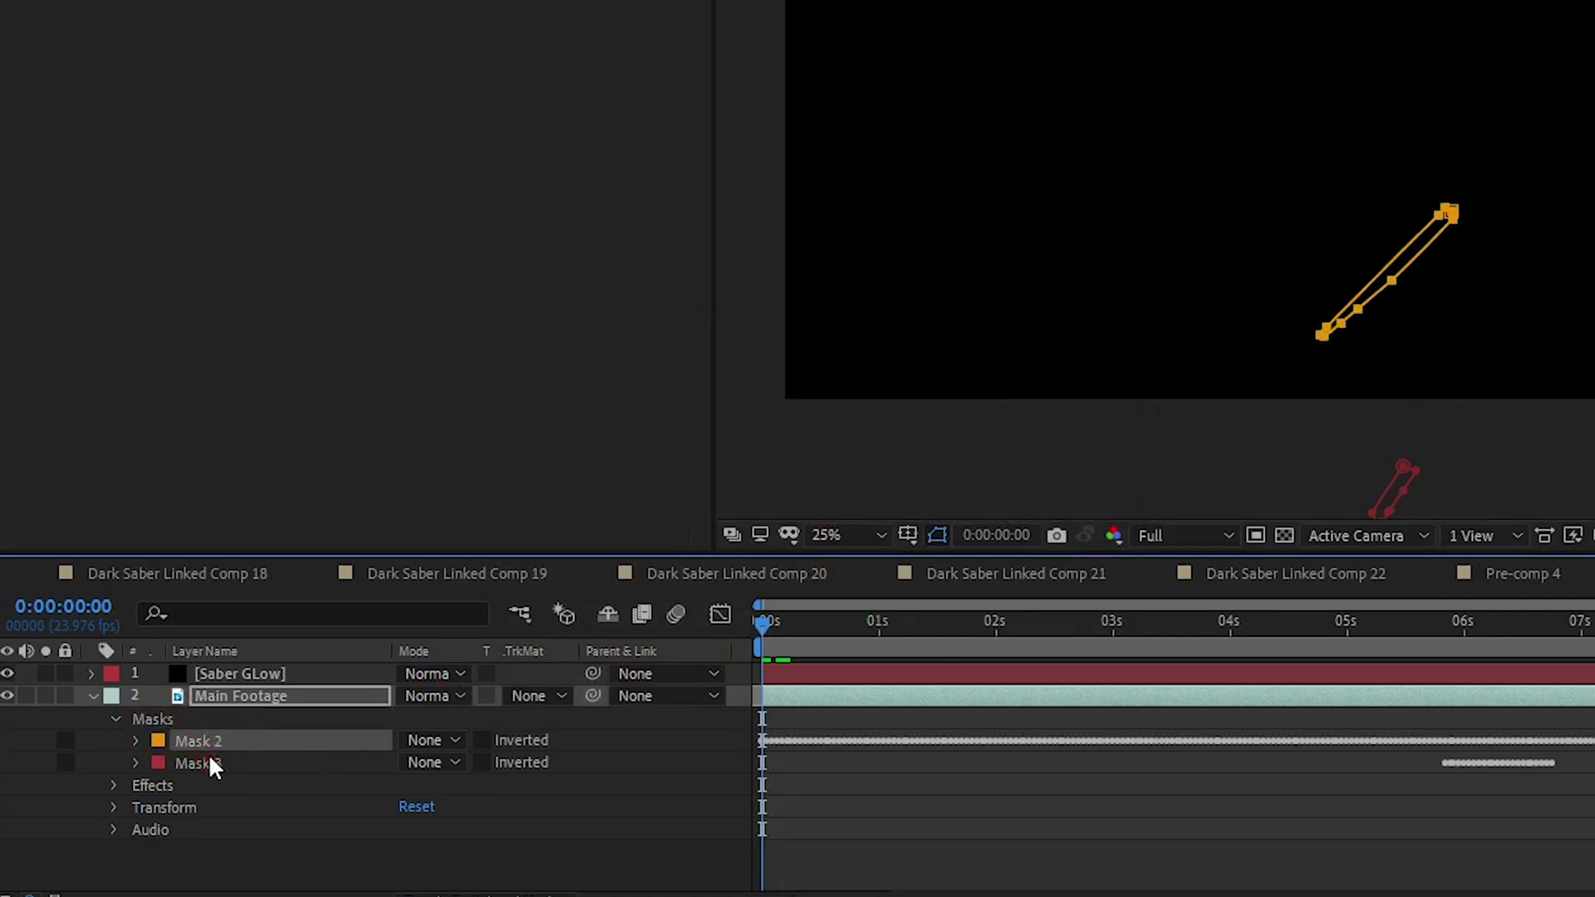
left_click(167, 723)
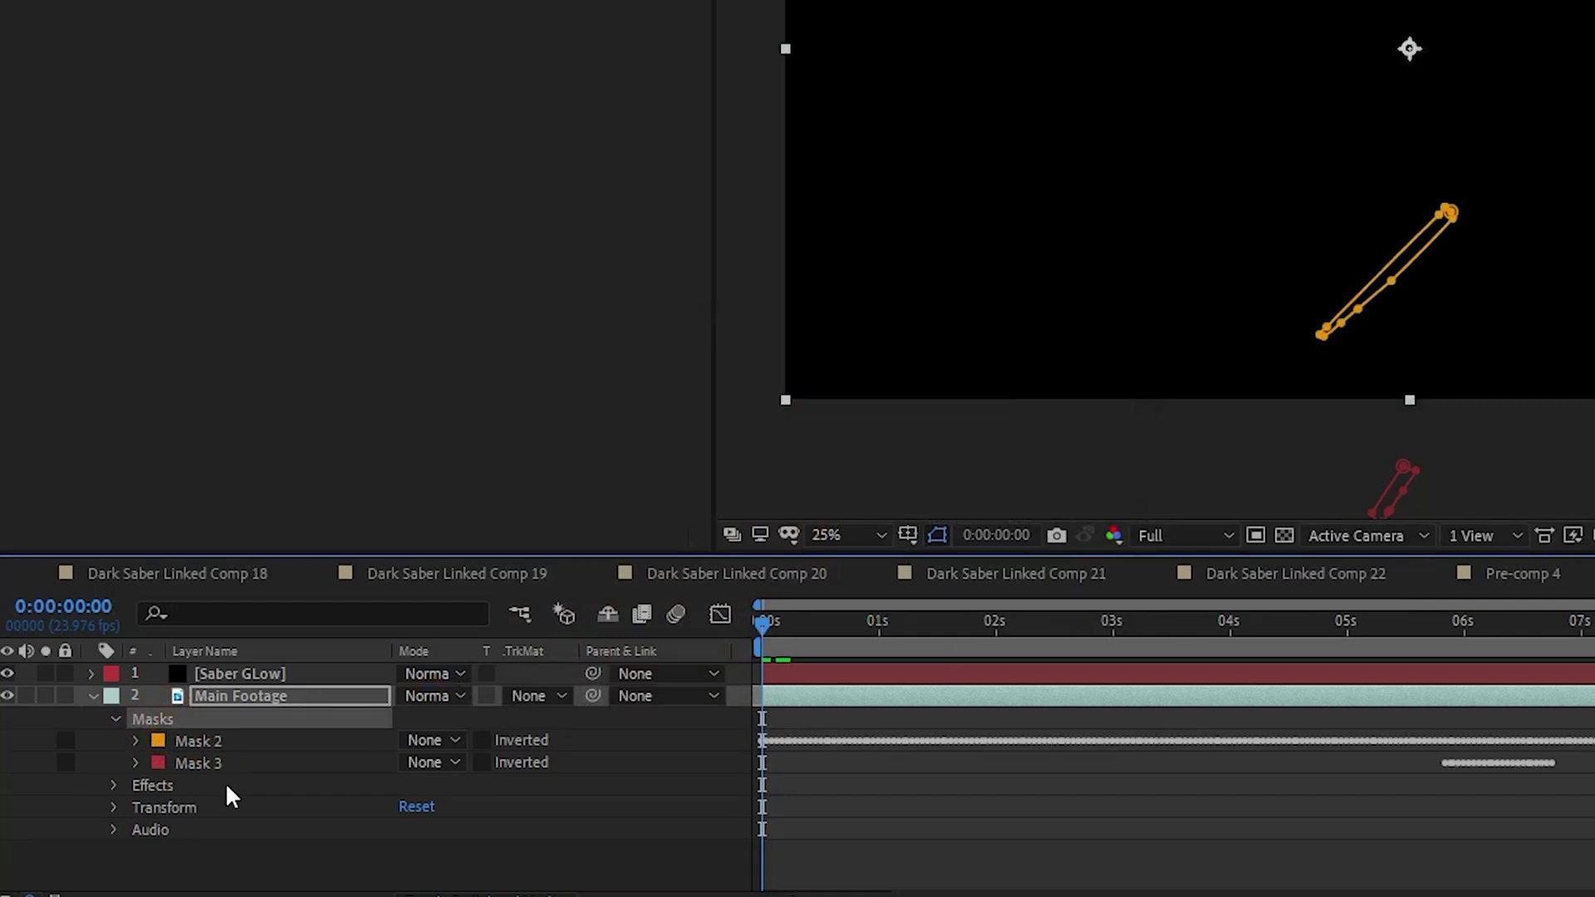
key("ctrl+c")
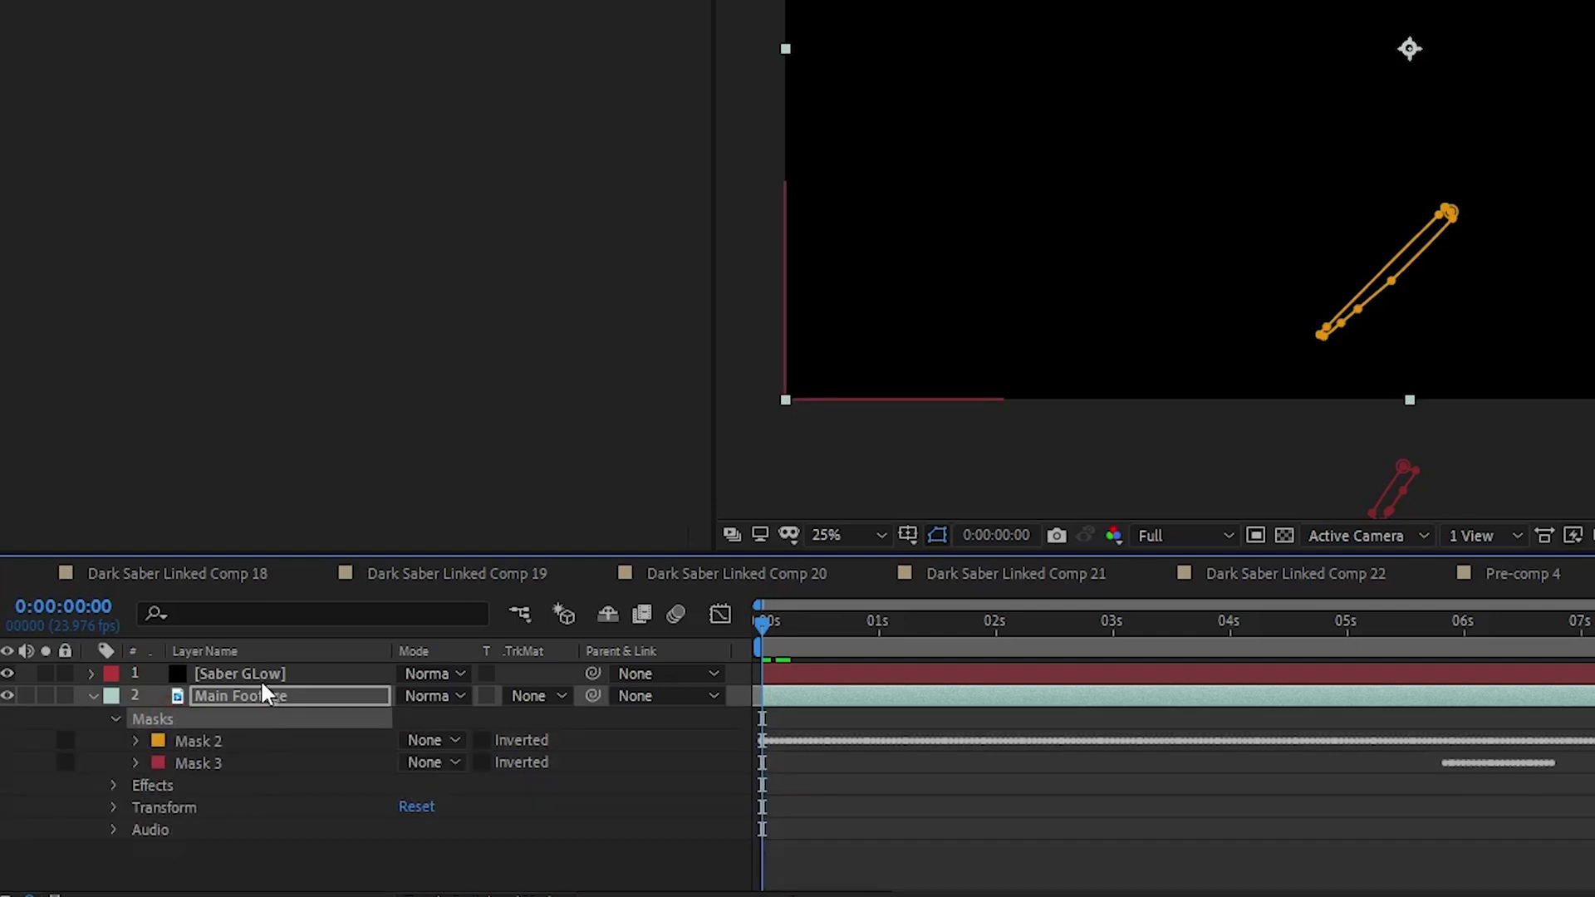
Paste the masks onto the Saber GLow solid and check them at 1 second.
left_click(257, 672)
key("ctrl+c")
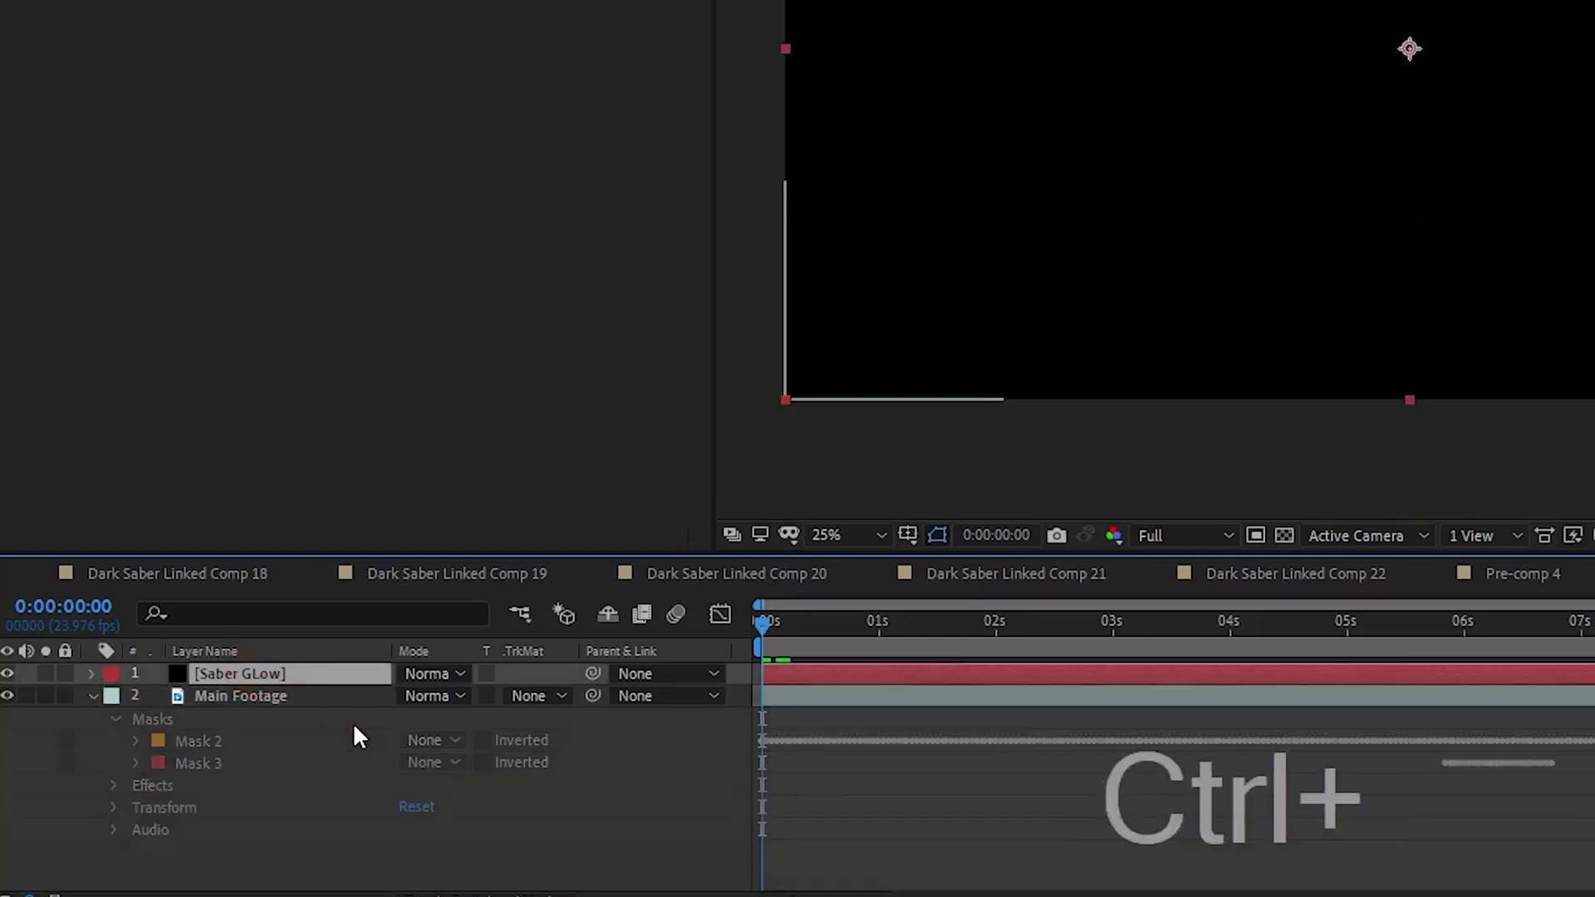
key("ctrl+v")
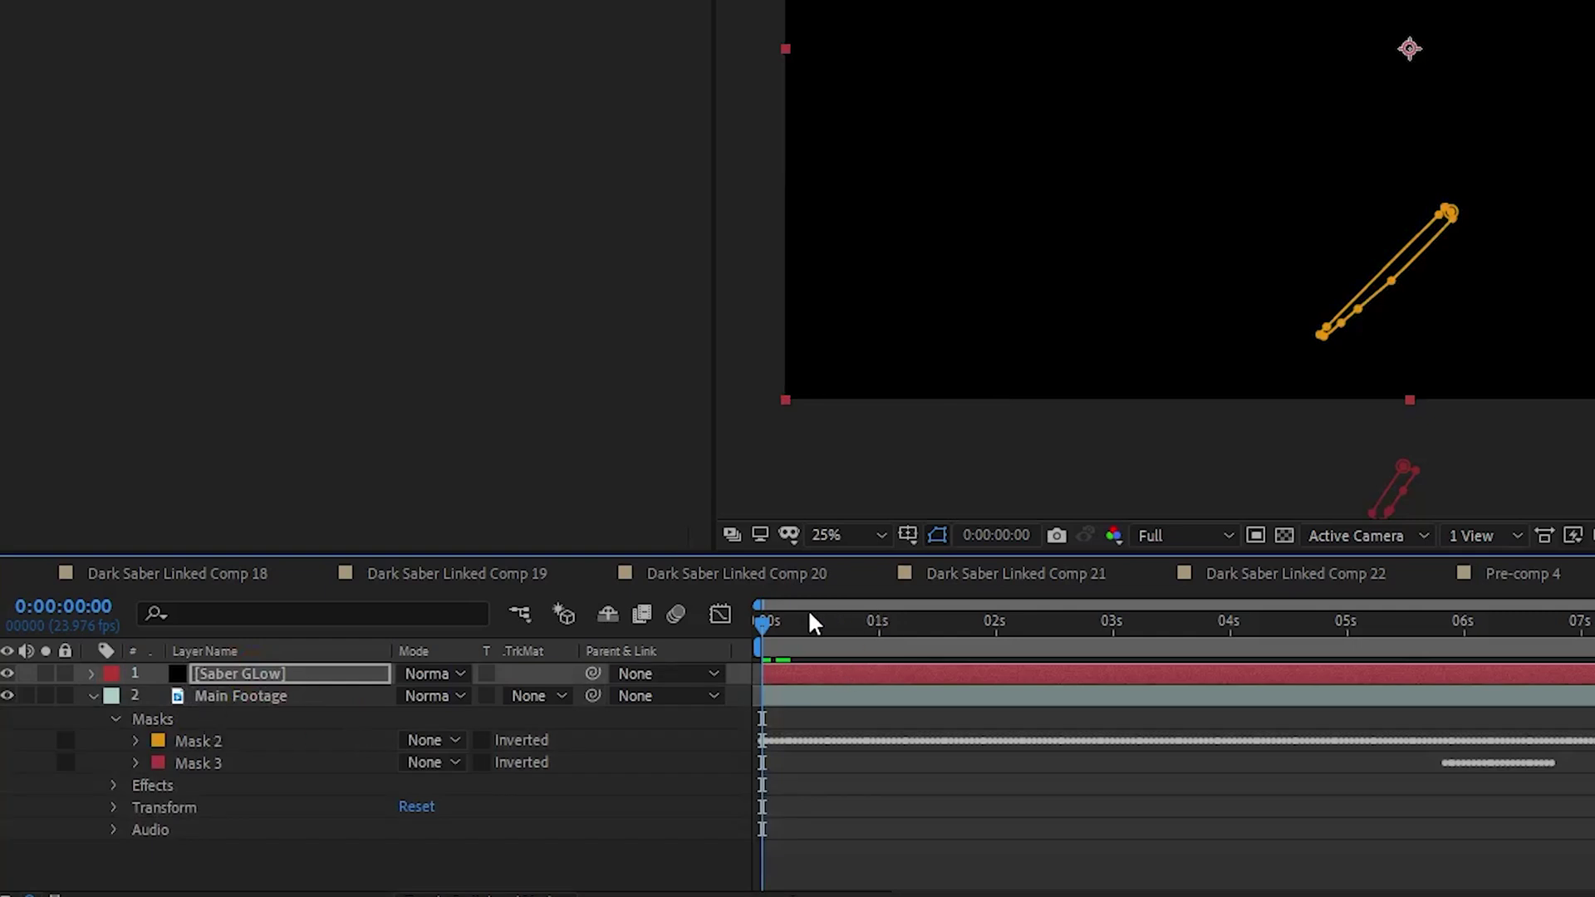
left_click_drag(809, 614, 878, 621)
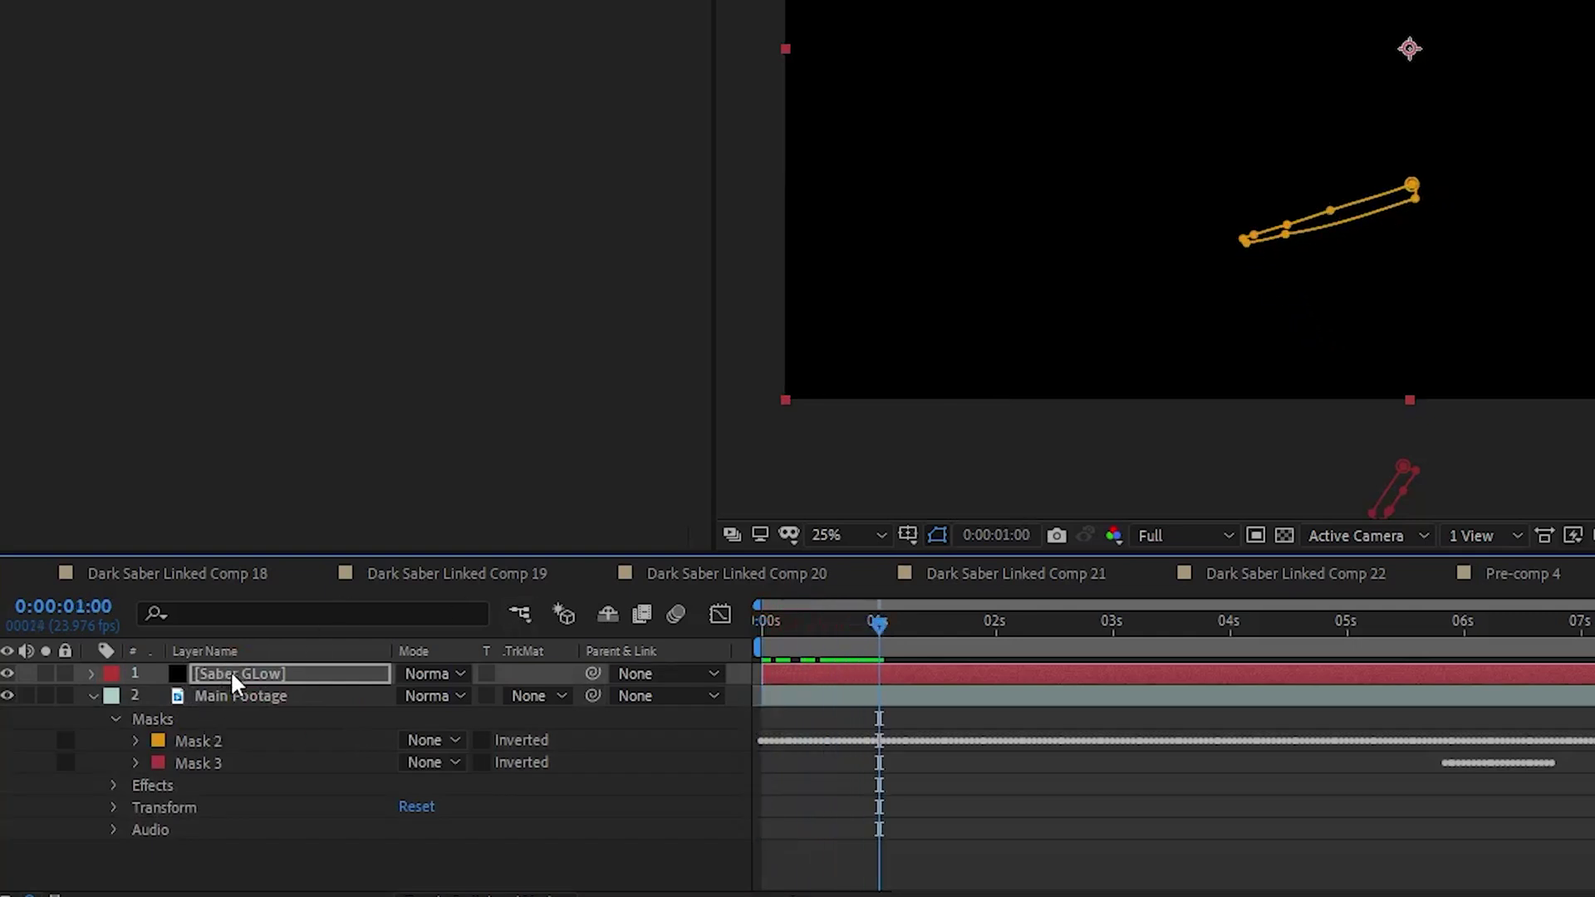
Delete the masks from Main Footage, leaving them only on Saber GLow.
left_click(148, 721)
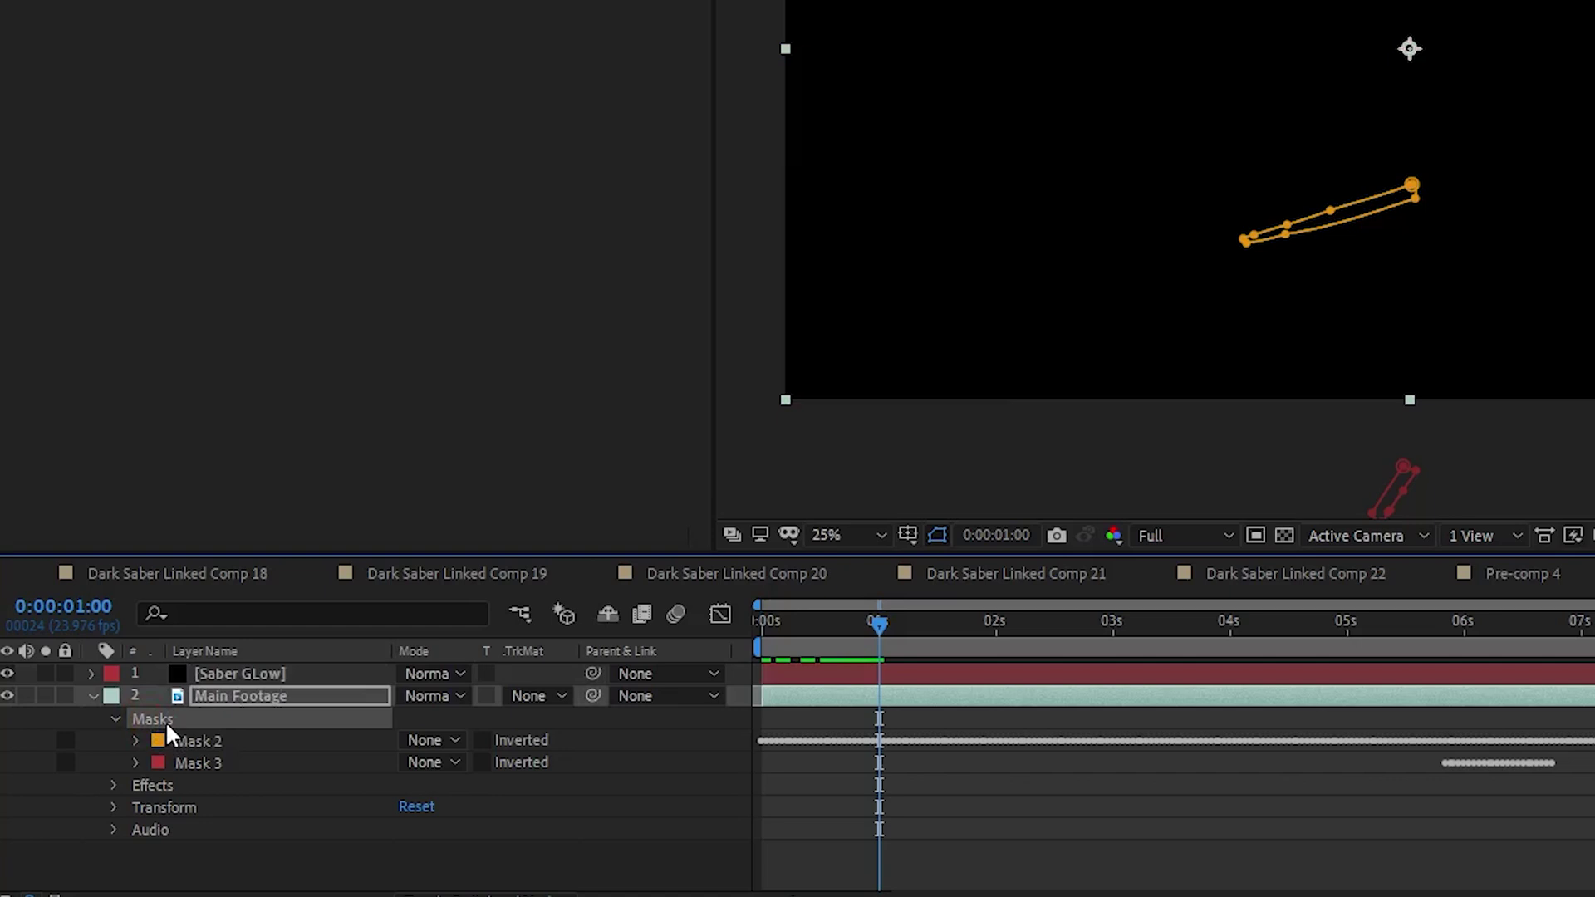
key("Delete")
left_click(249, 673)
key("ctrl+v")
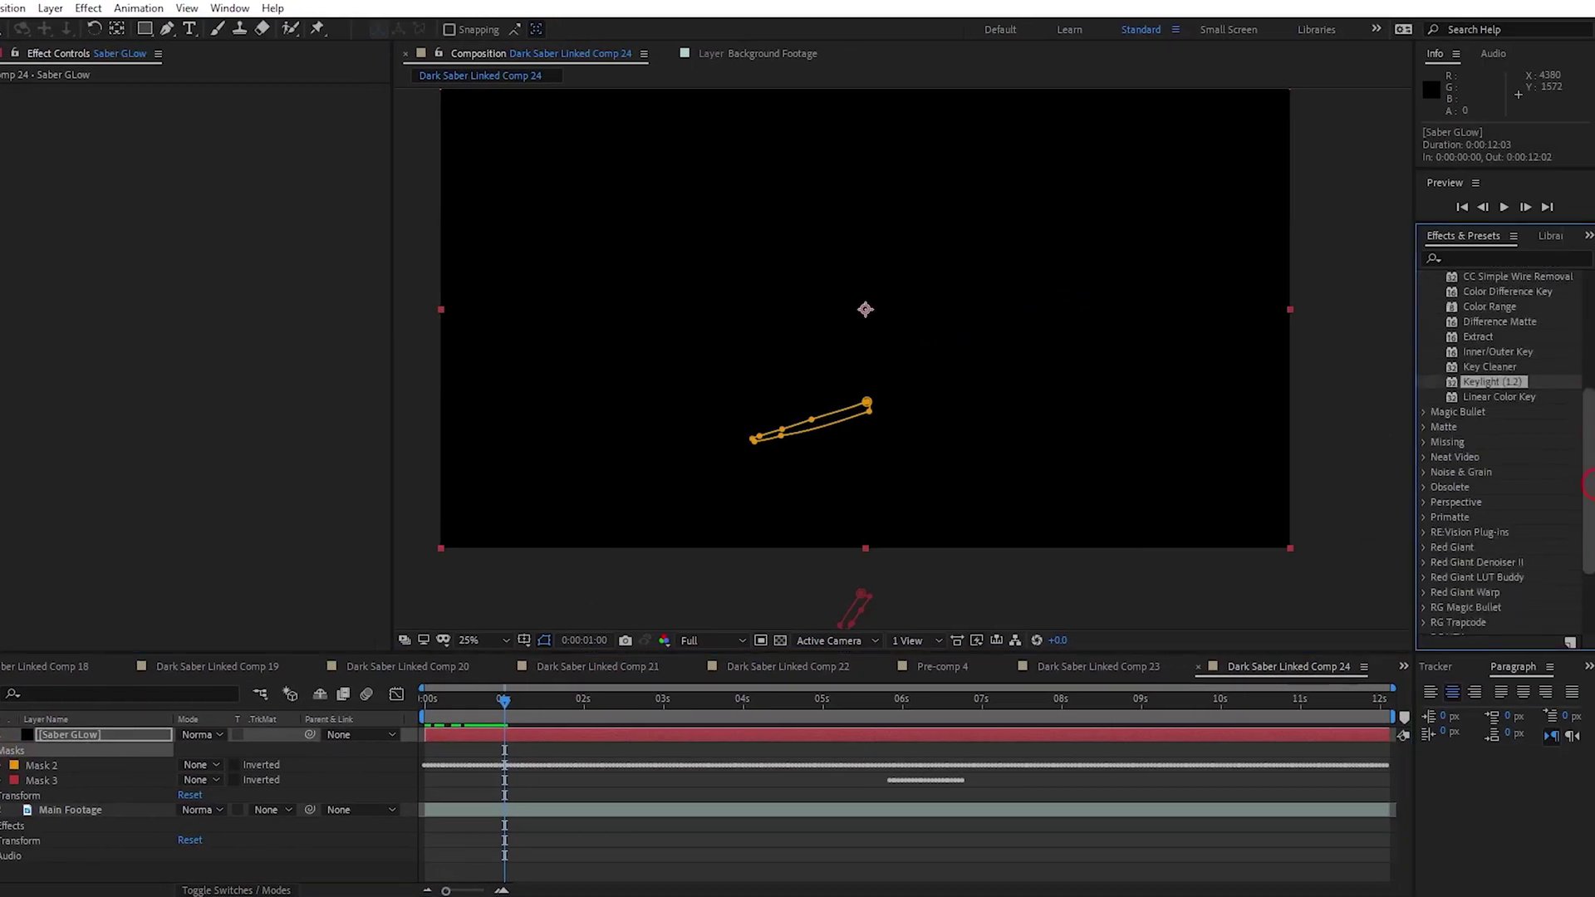
Apply Video Copilot's Saber effect to the Saber GLow layer.
left_click_drag(1588, 486, 1588, 544)
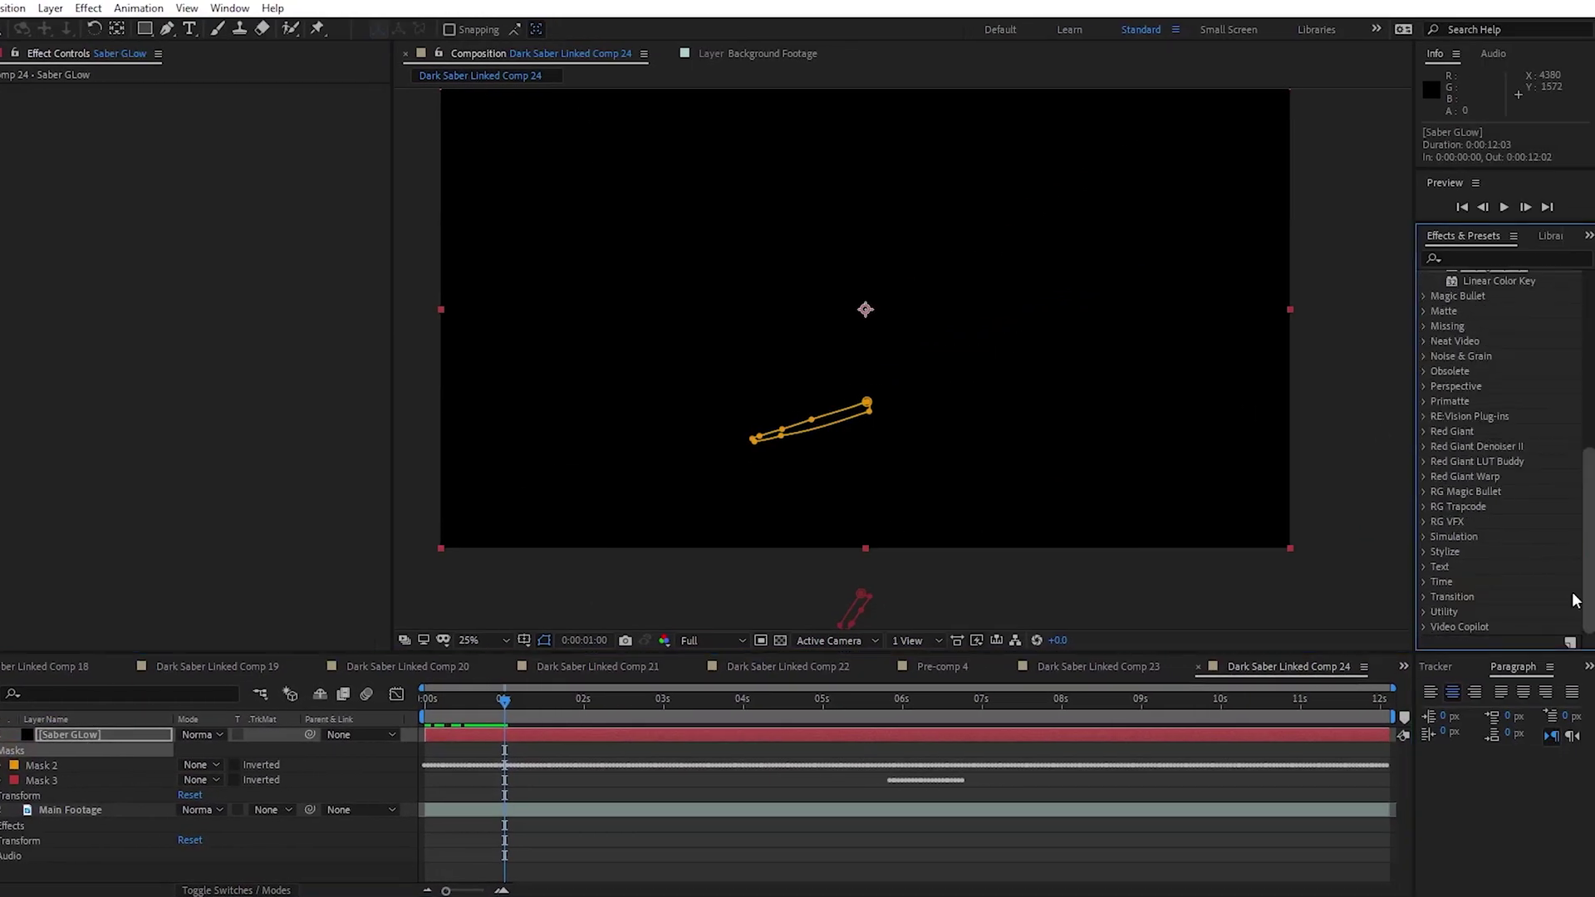
left_click(1425, 627)
left_click(1477, 581)
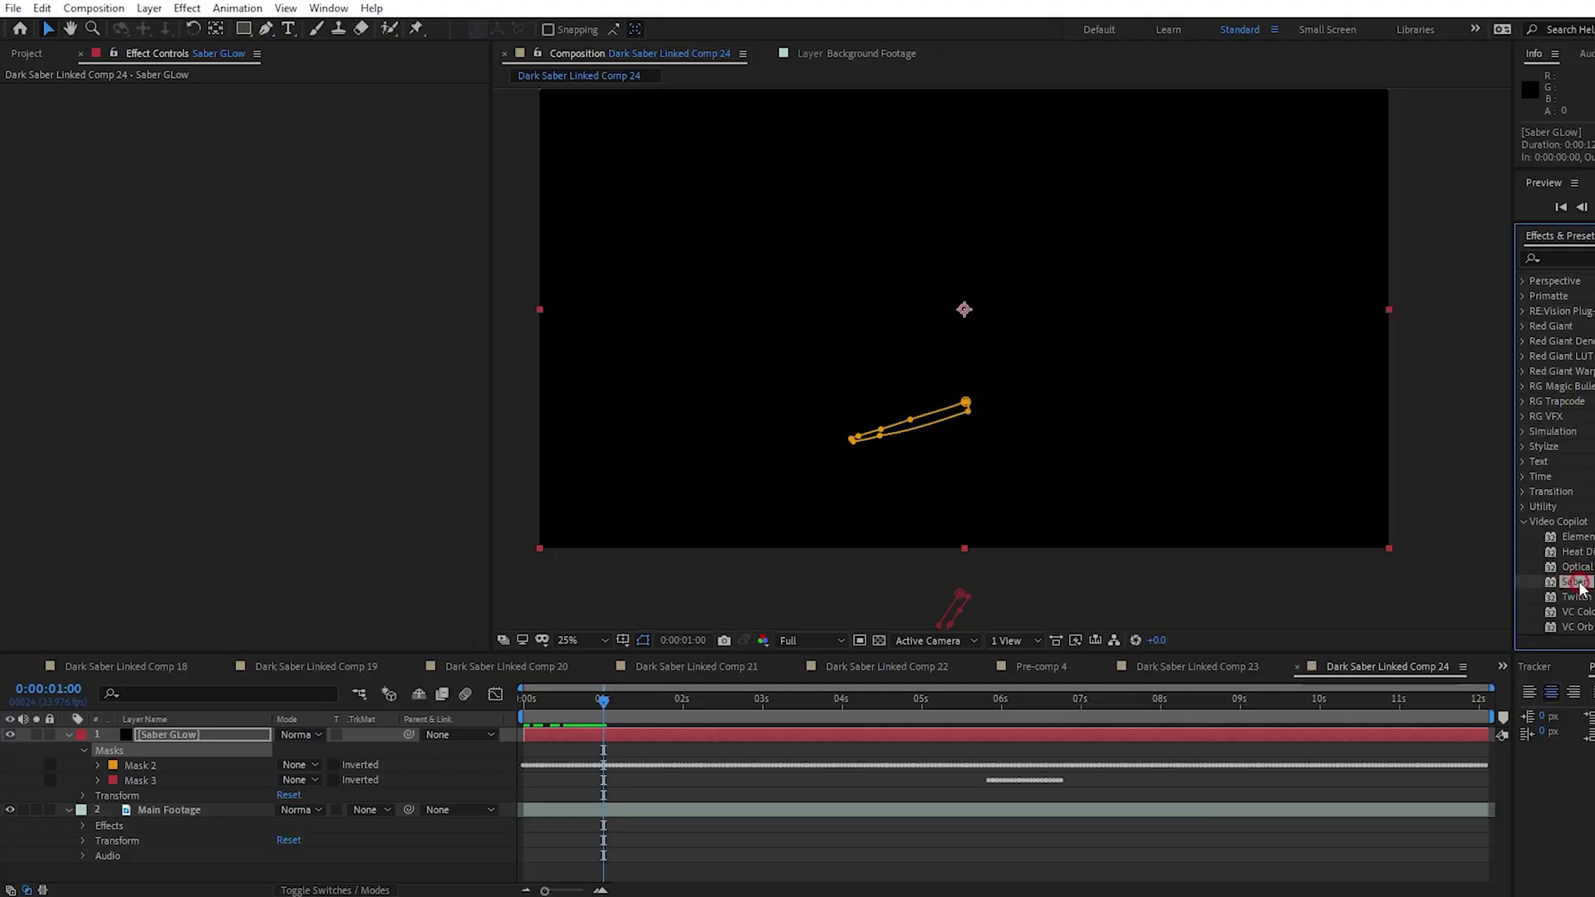
left_click_drag(1575, 584, 176, 734)
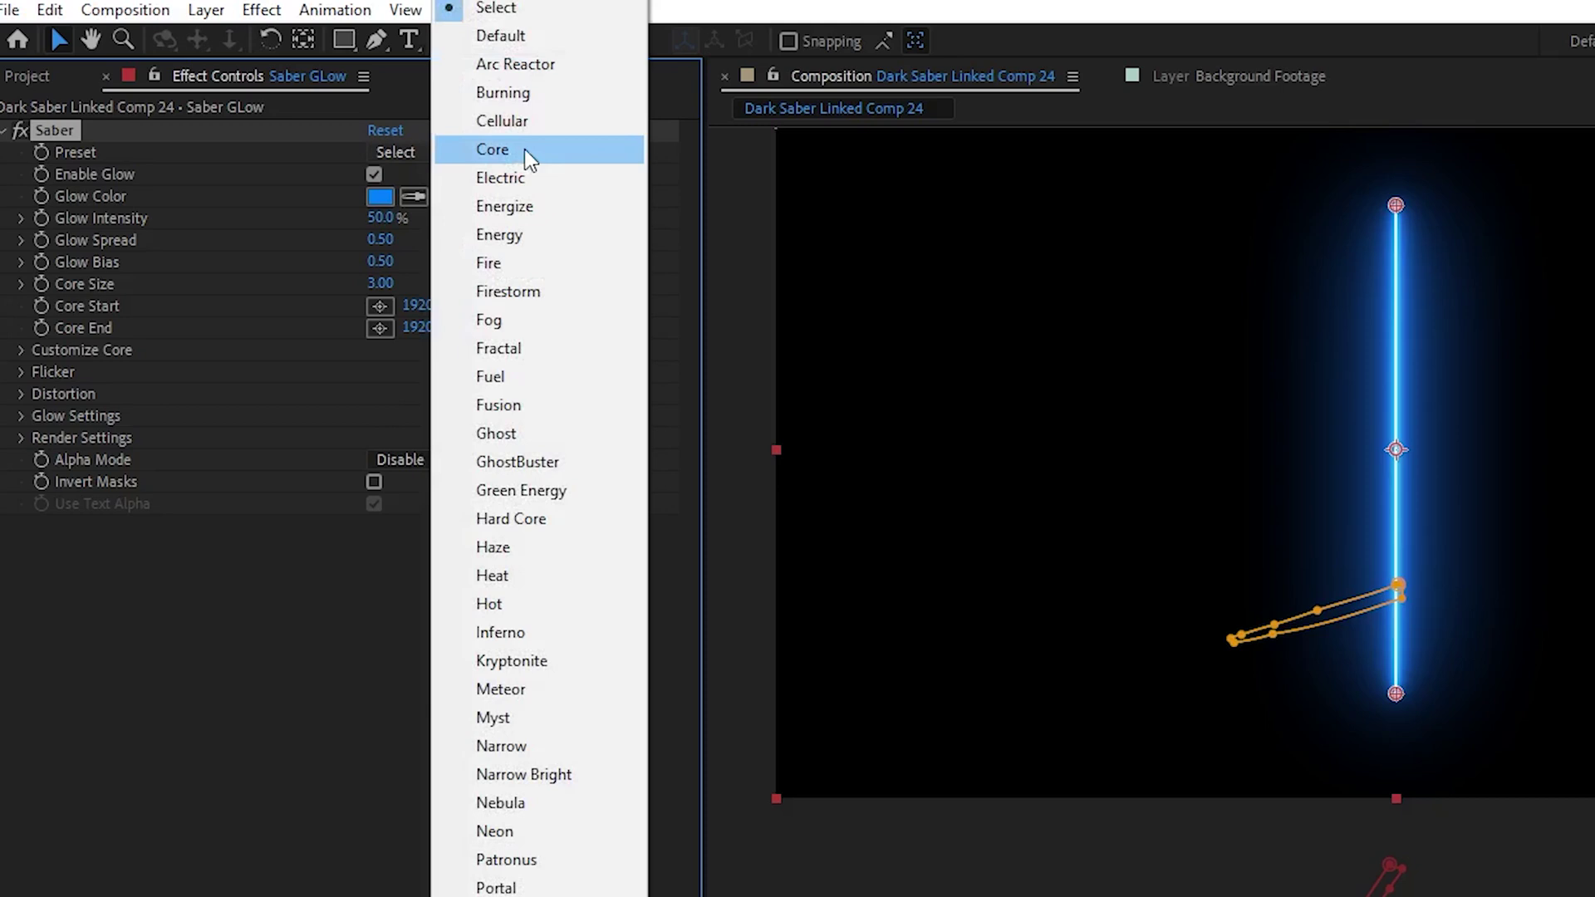
Apply the Arc Reactor preset and set Glow Color to pale blue C5CEE0.
left_click(530, 72)
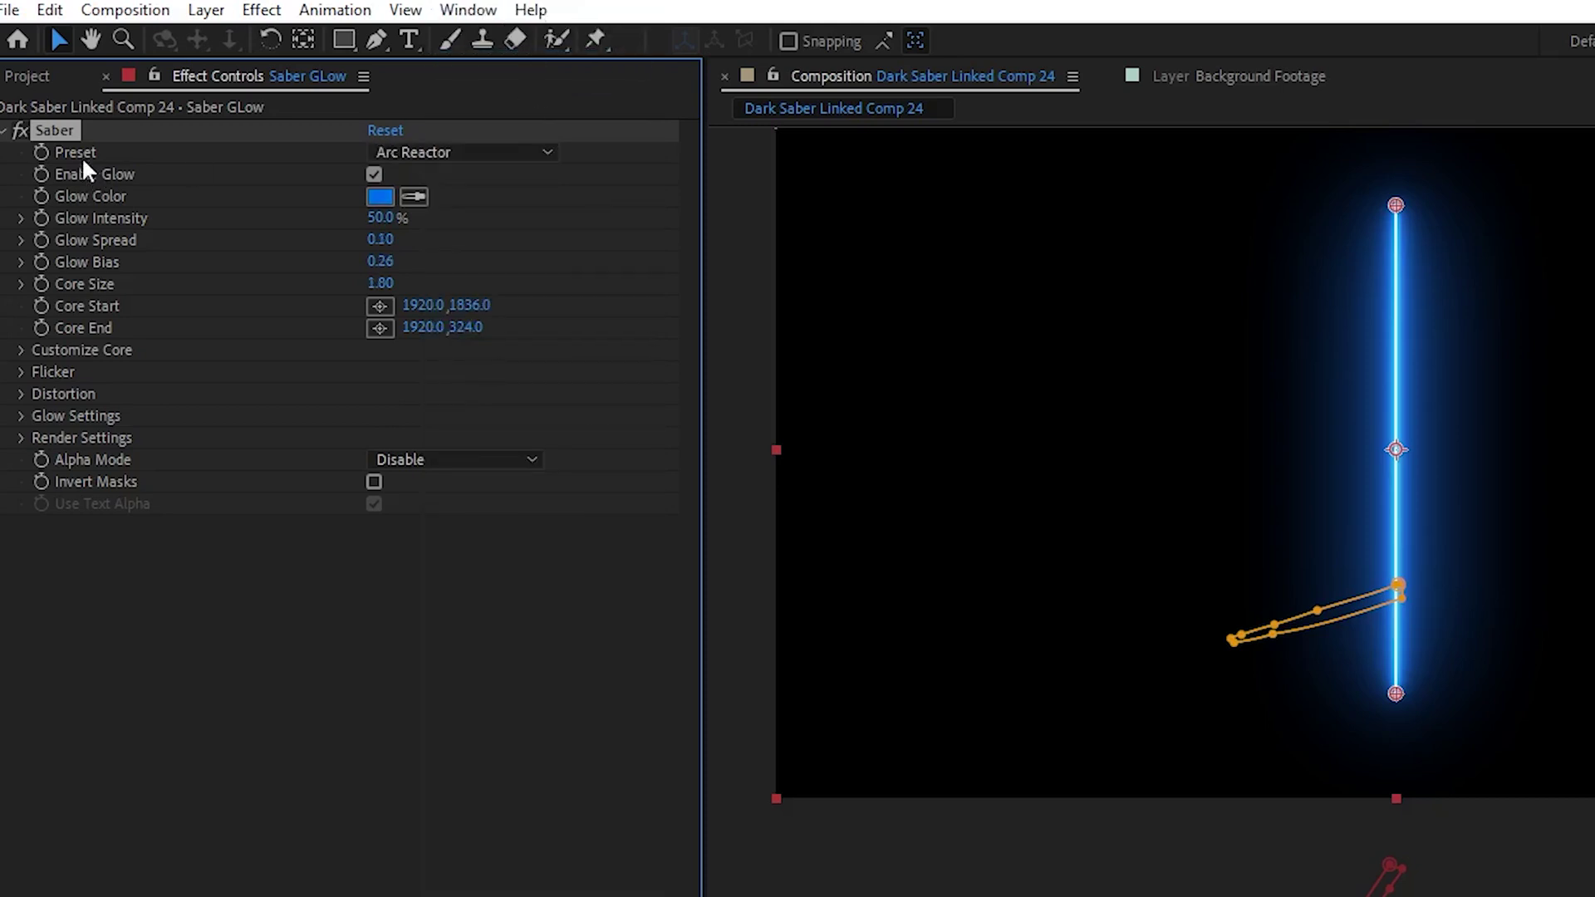
left_click(379, 197)
left_click(547, 818)
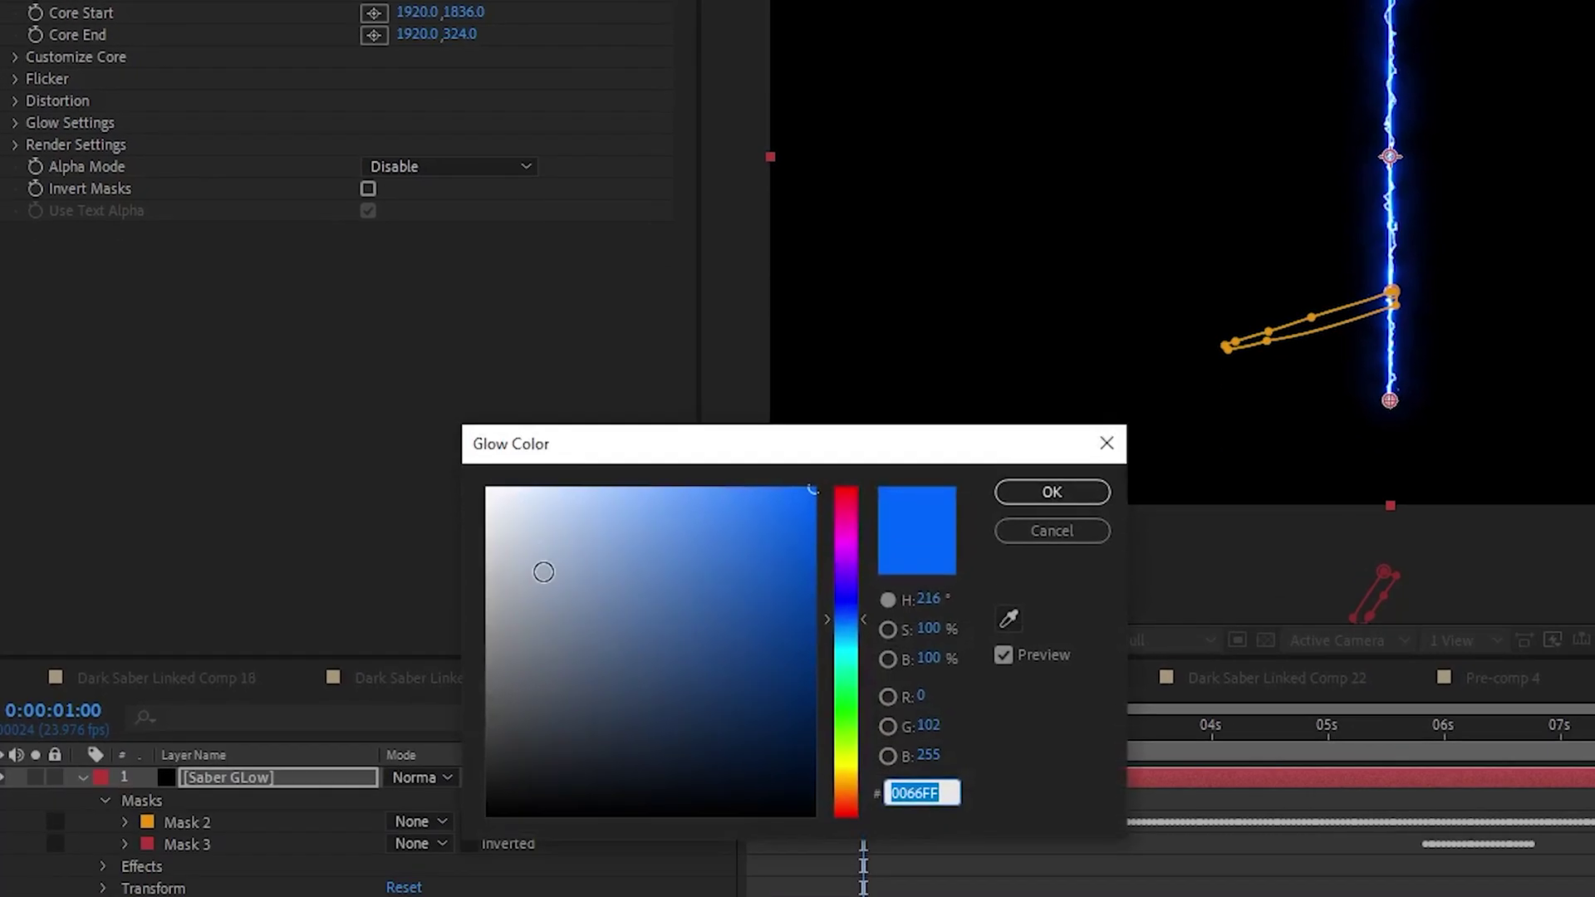
left_click_drag(542, 521, 533, 511)
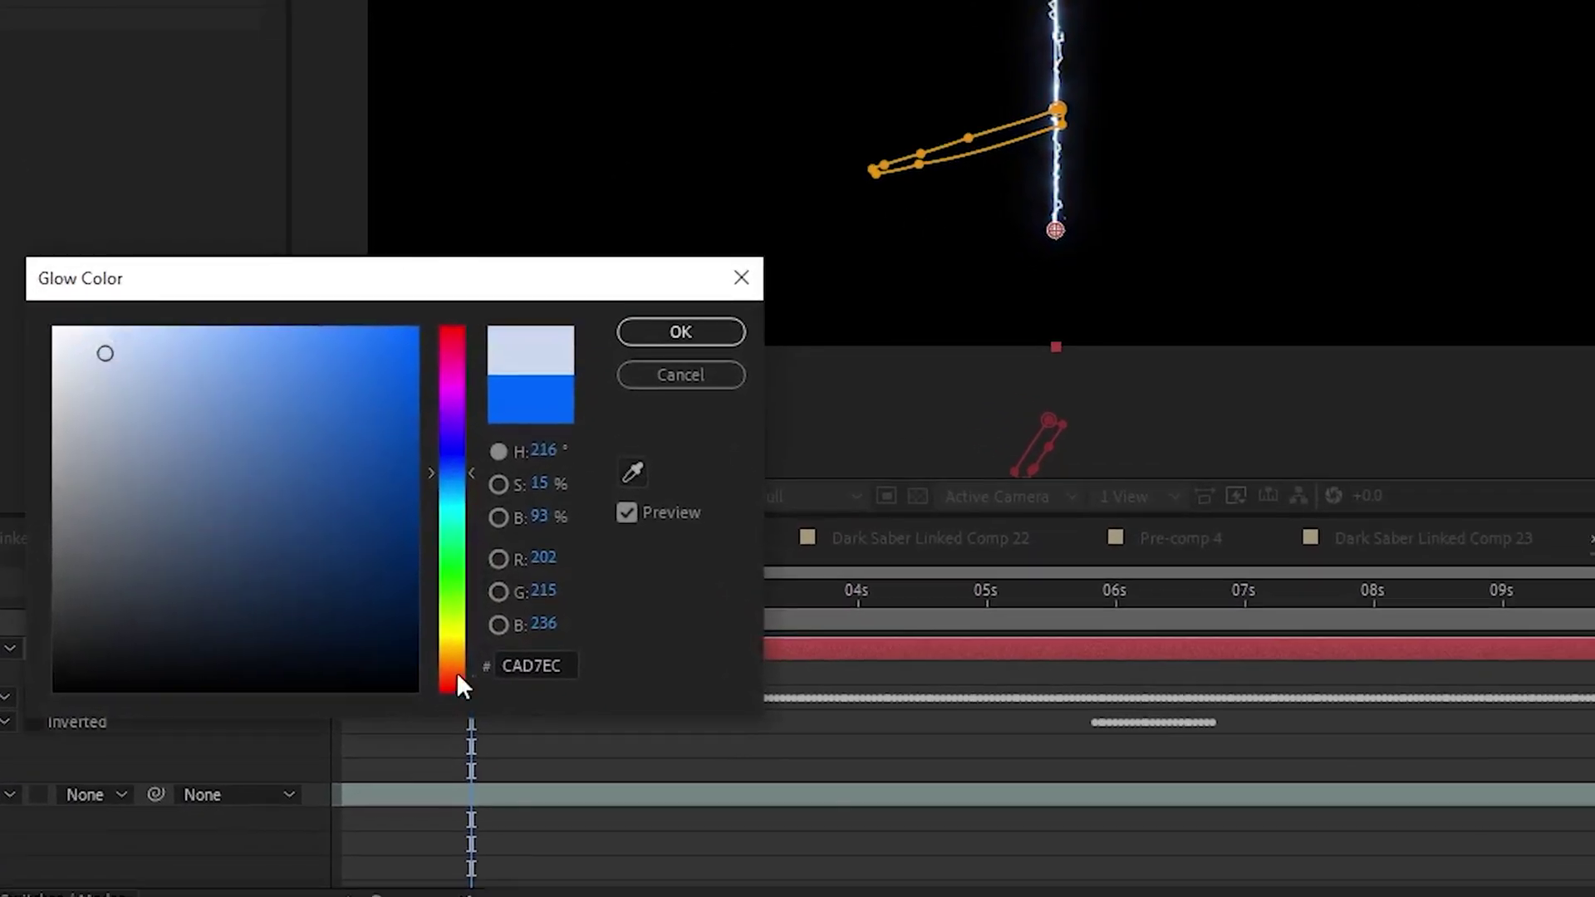
left_click_drag(565, 666, 427, 673)
type("C")
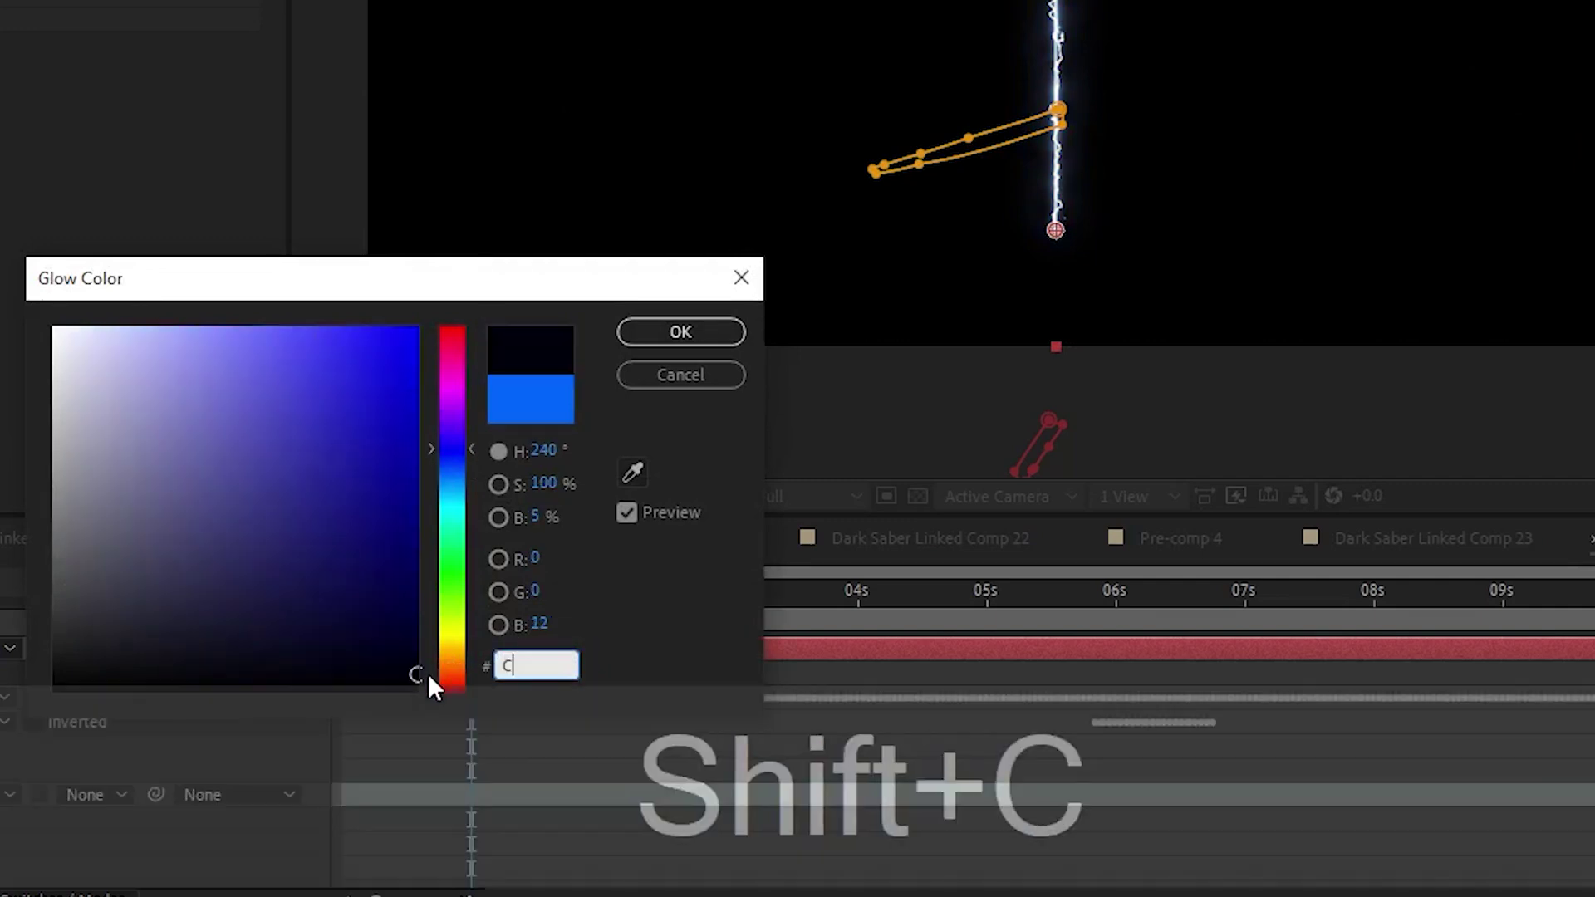
type("5CE")
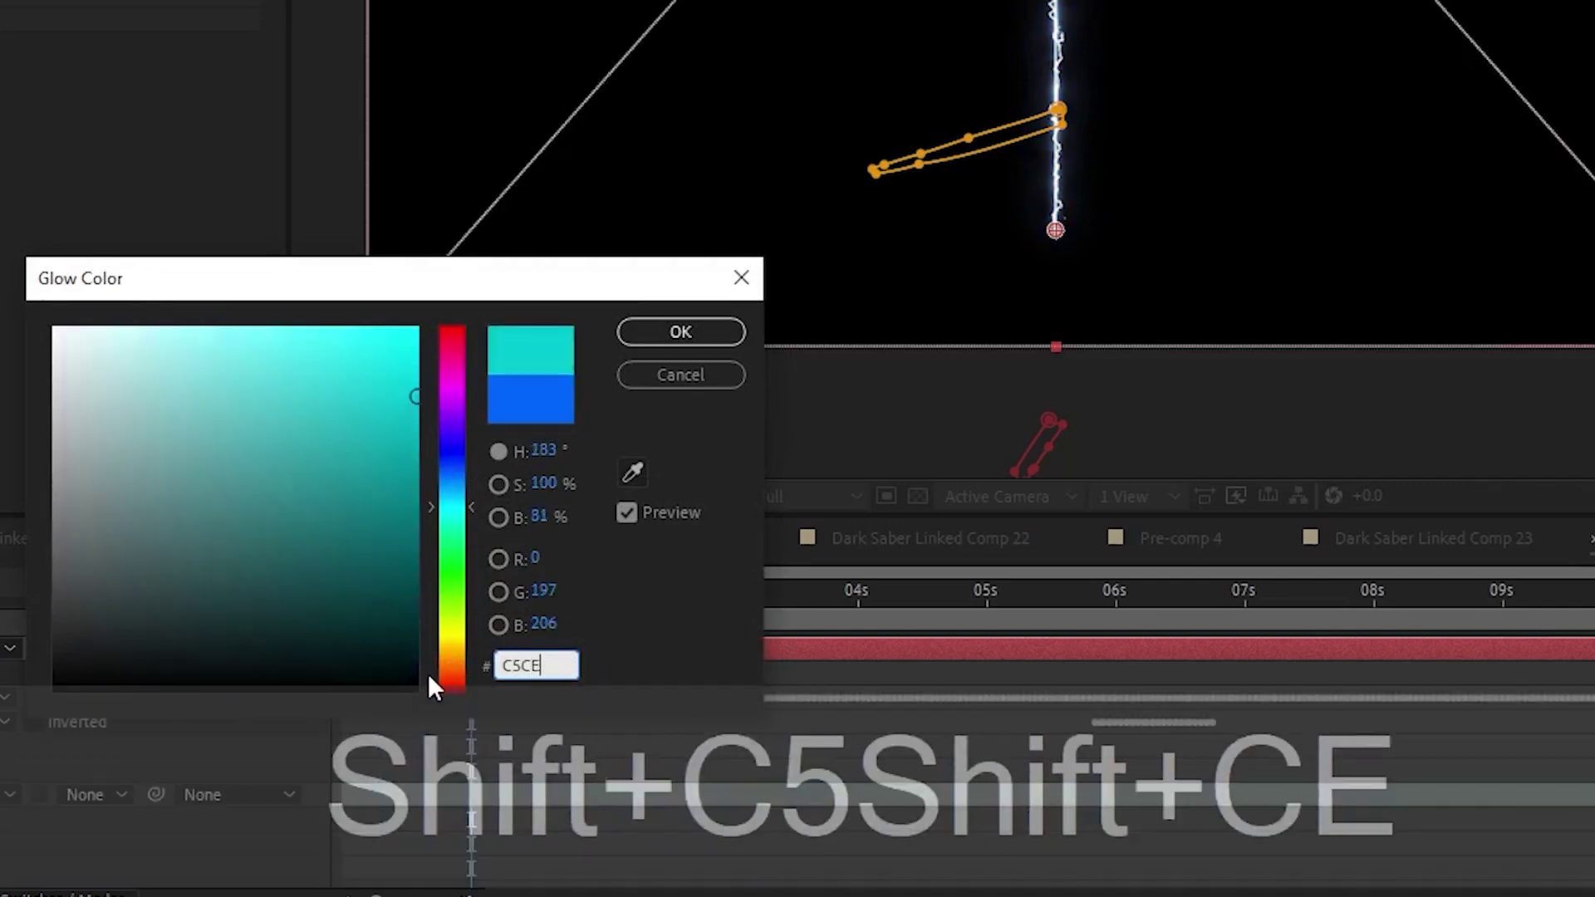
type("E0")
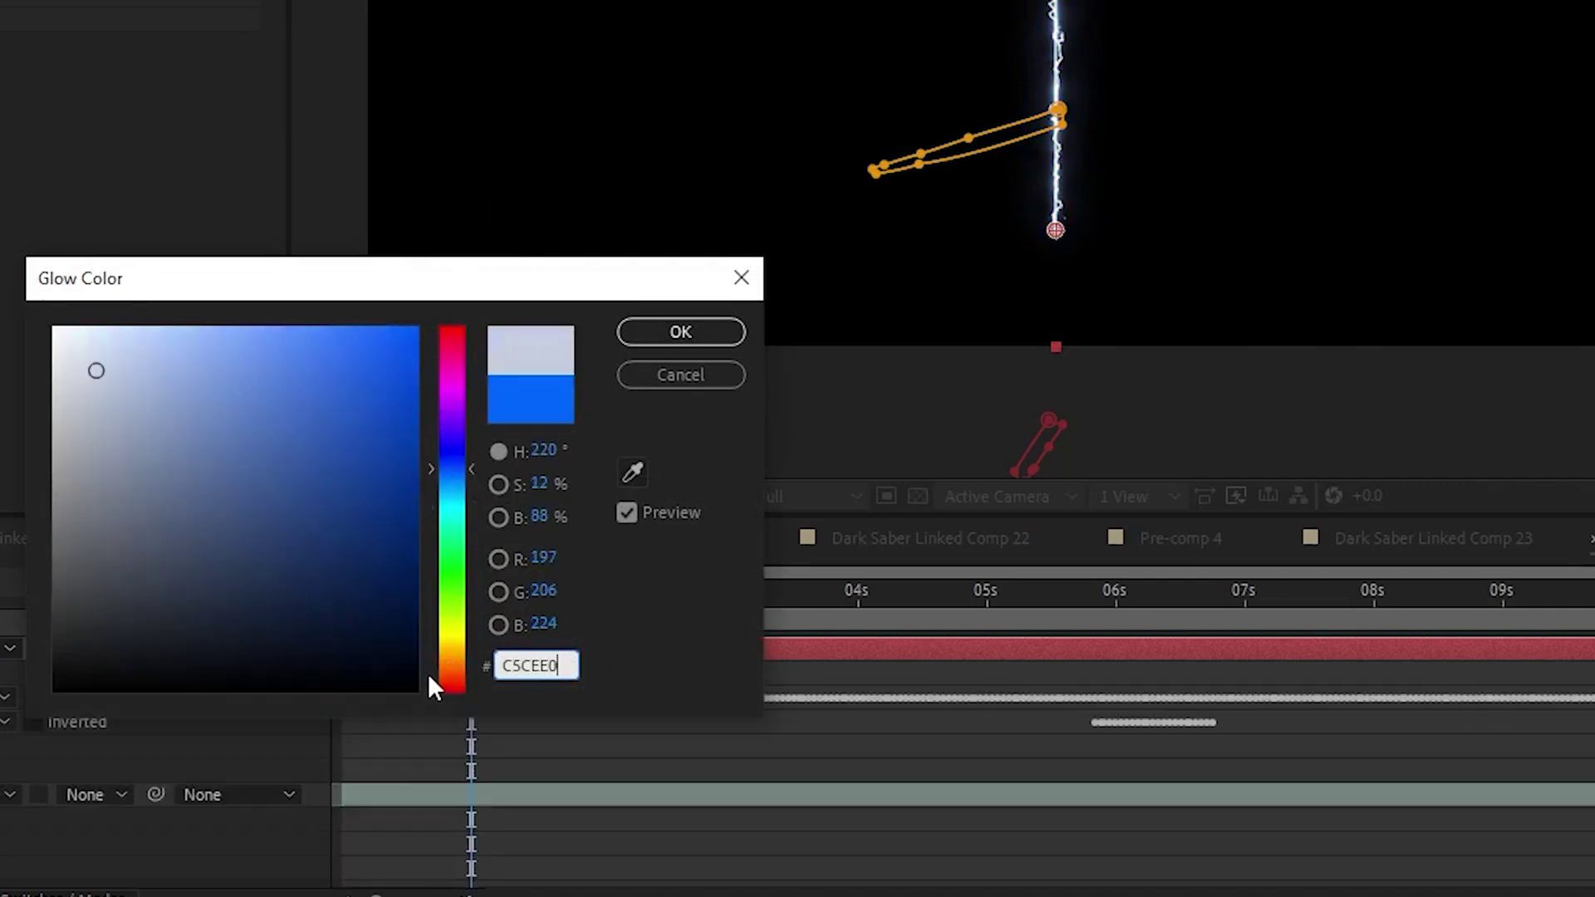
key("Return")
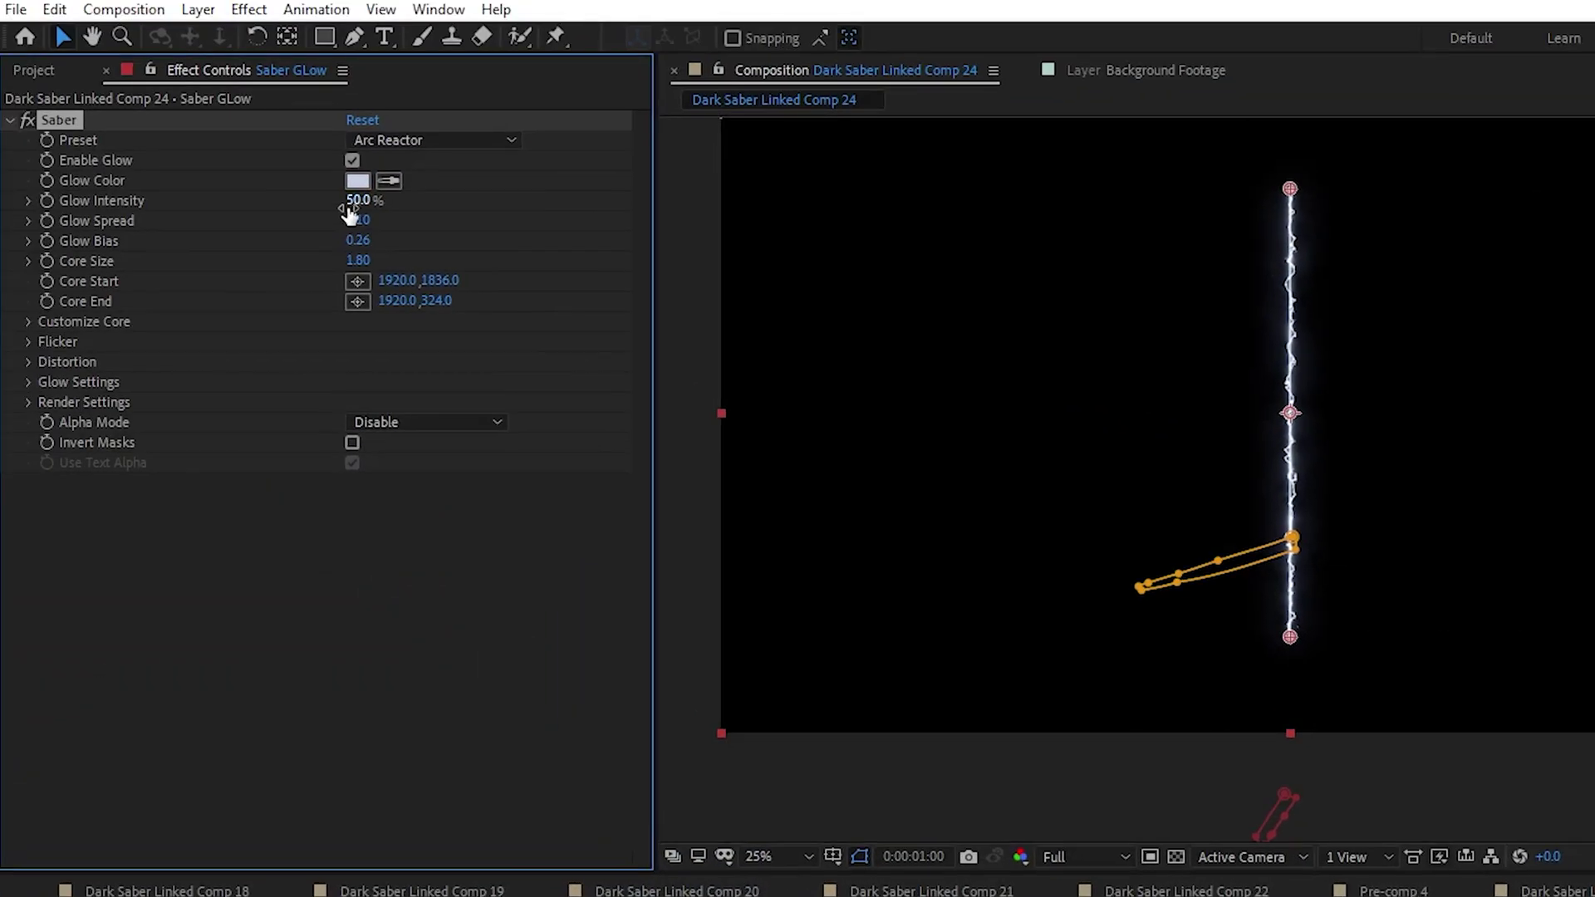
Set Glow Intensity 124.5%, Glow Spread 0.05, Glow Bias 0.34 and Core Size 0.30.
left_click(352, 203)
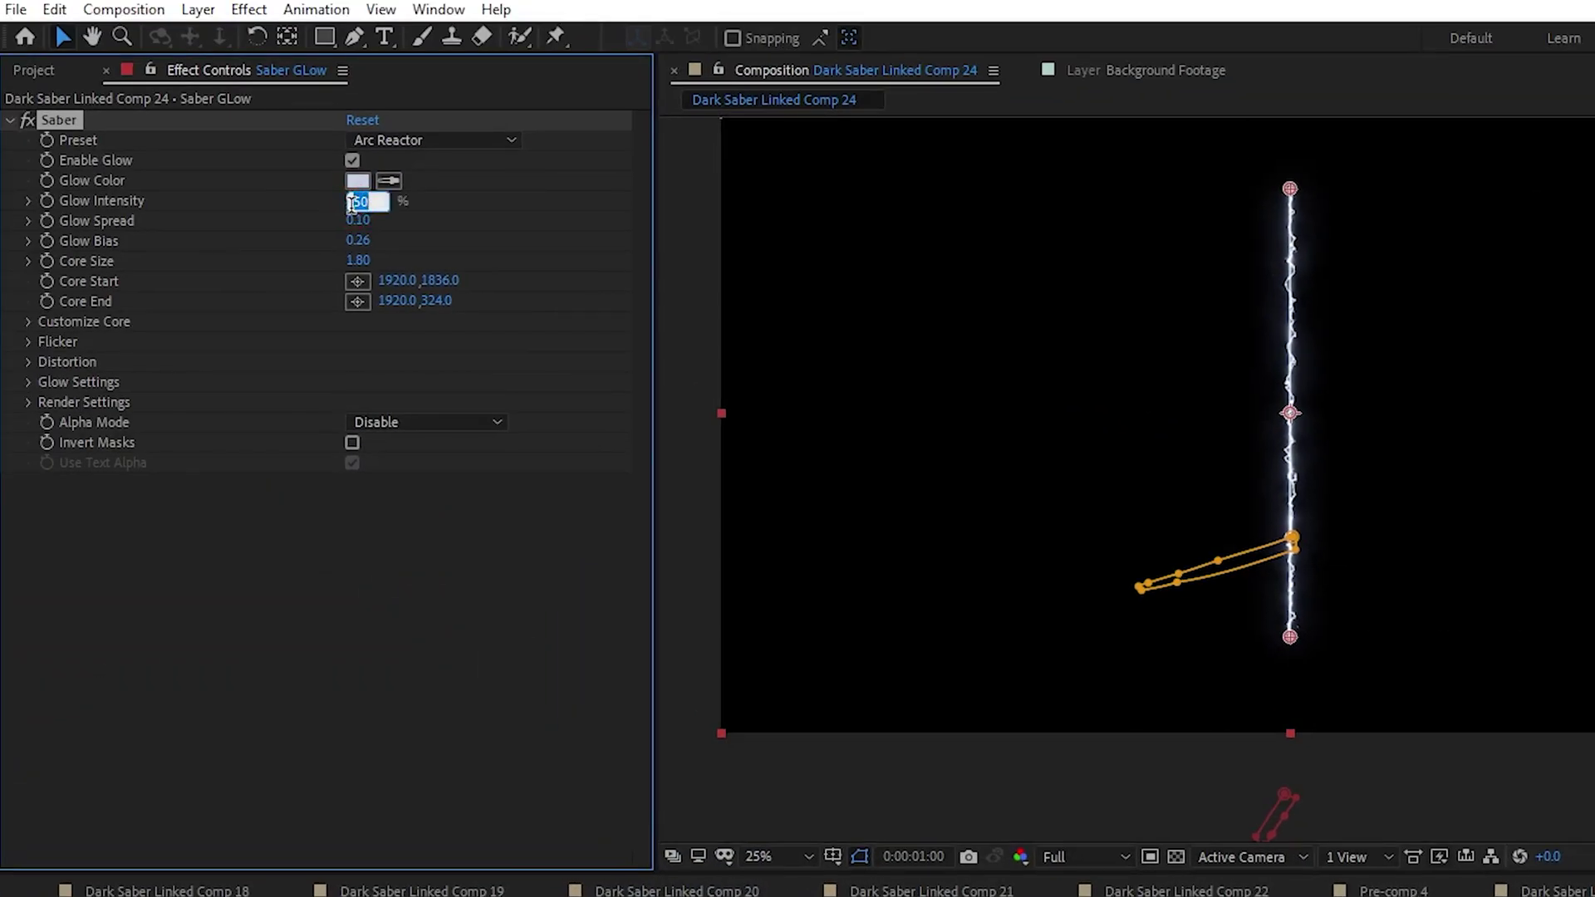
type("124.")
key("Tab")
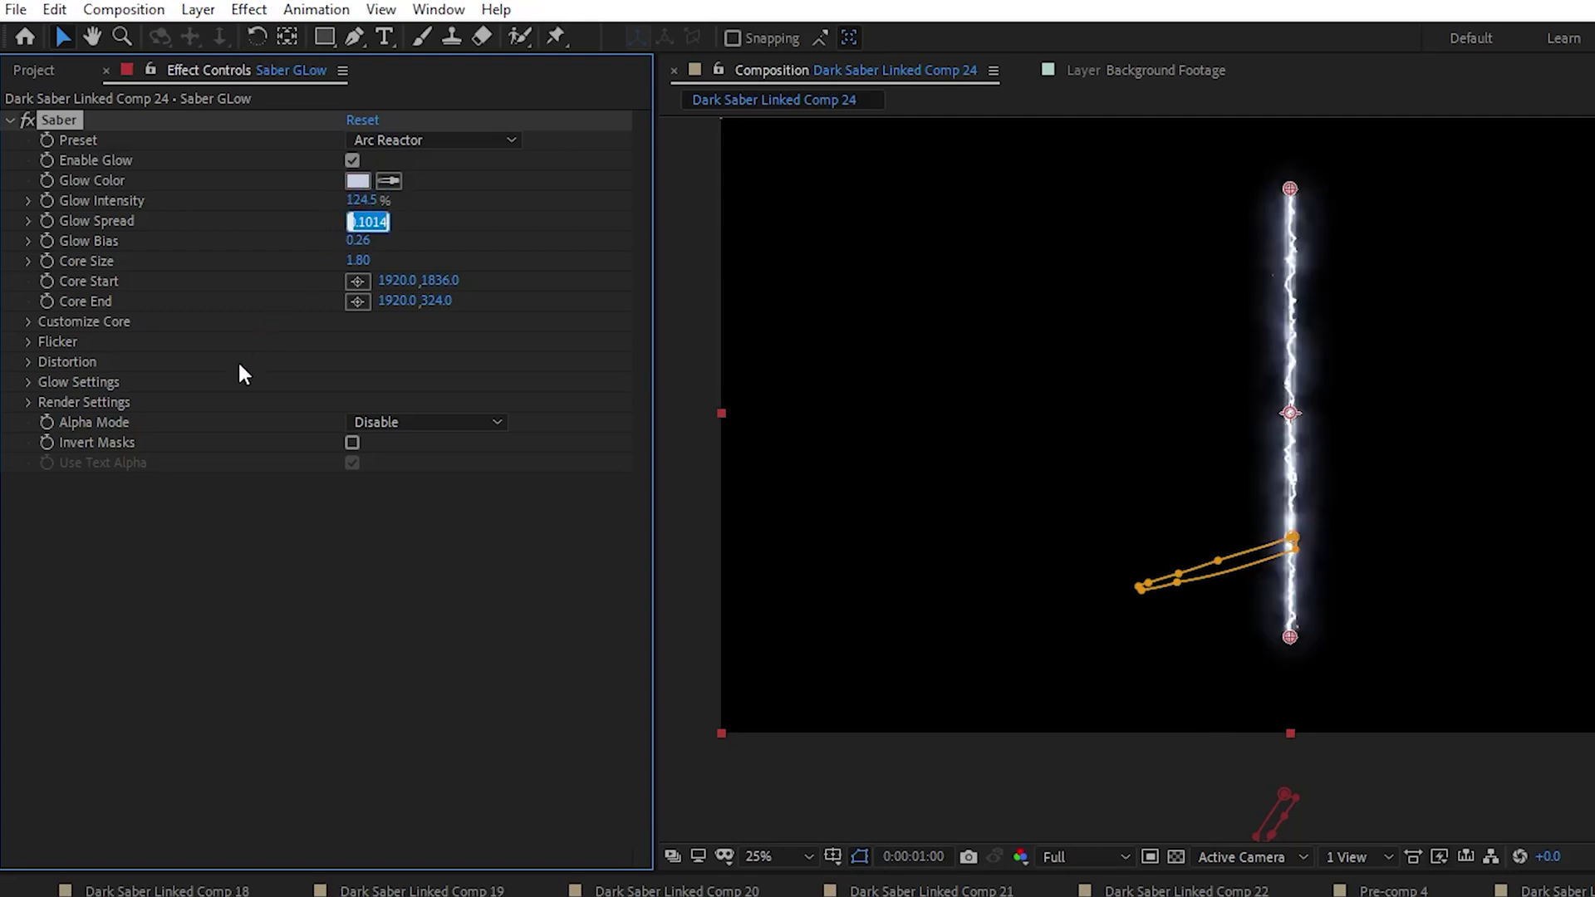
type(".05")
key("Tab")
type(".34")
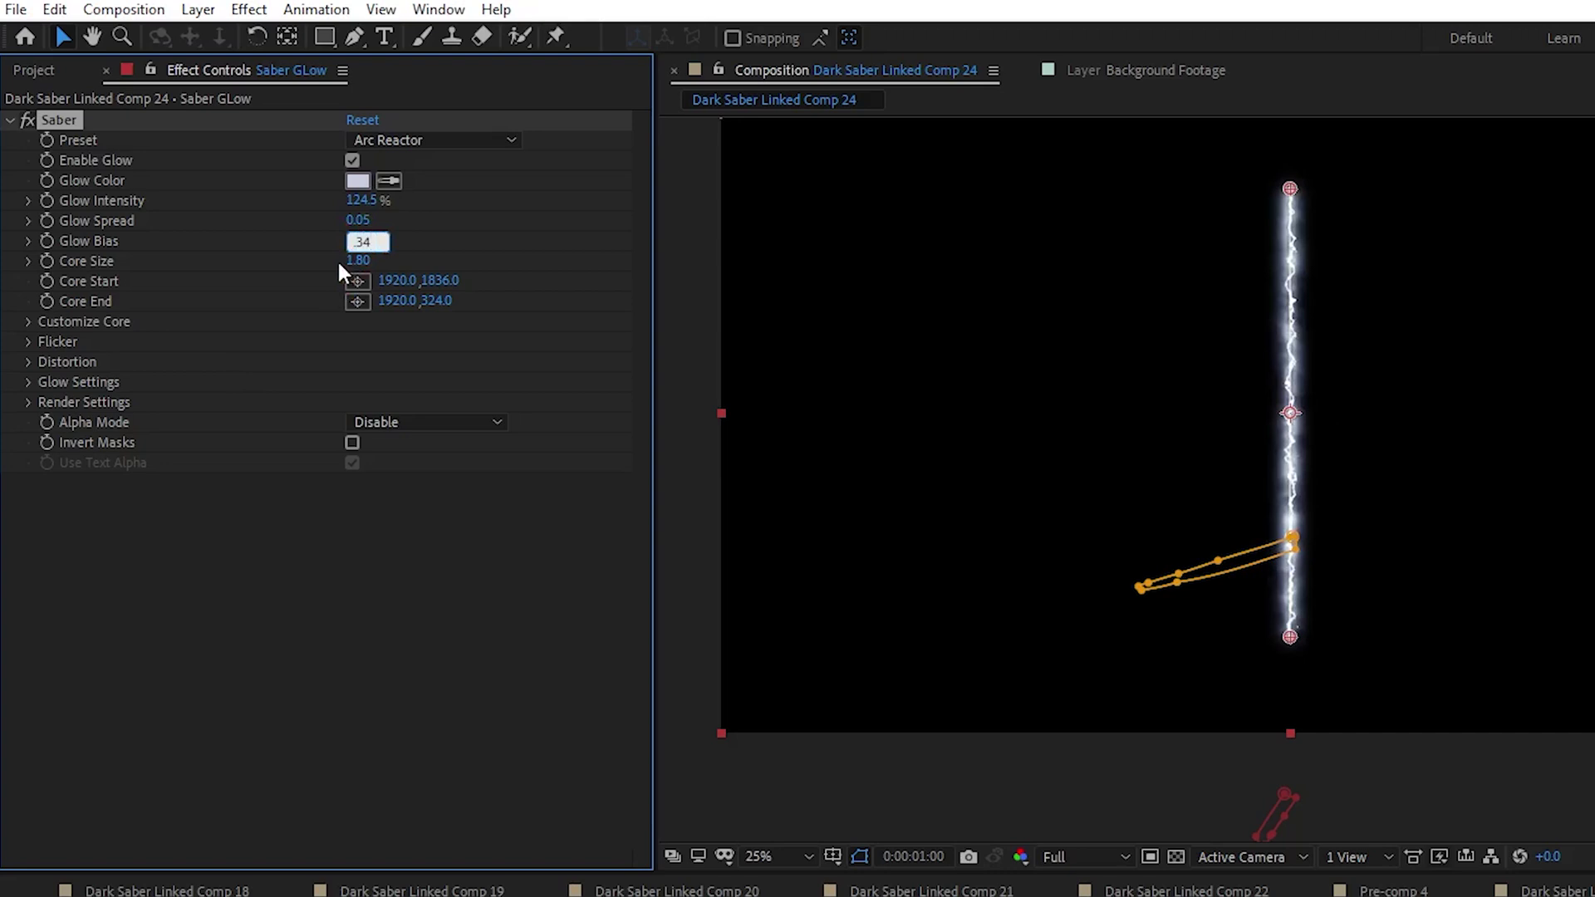
key("Tab")
key("BackSpace")
type(".3")
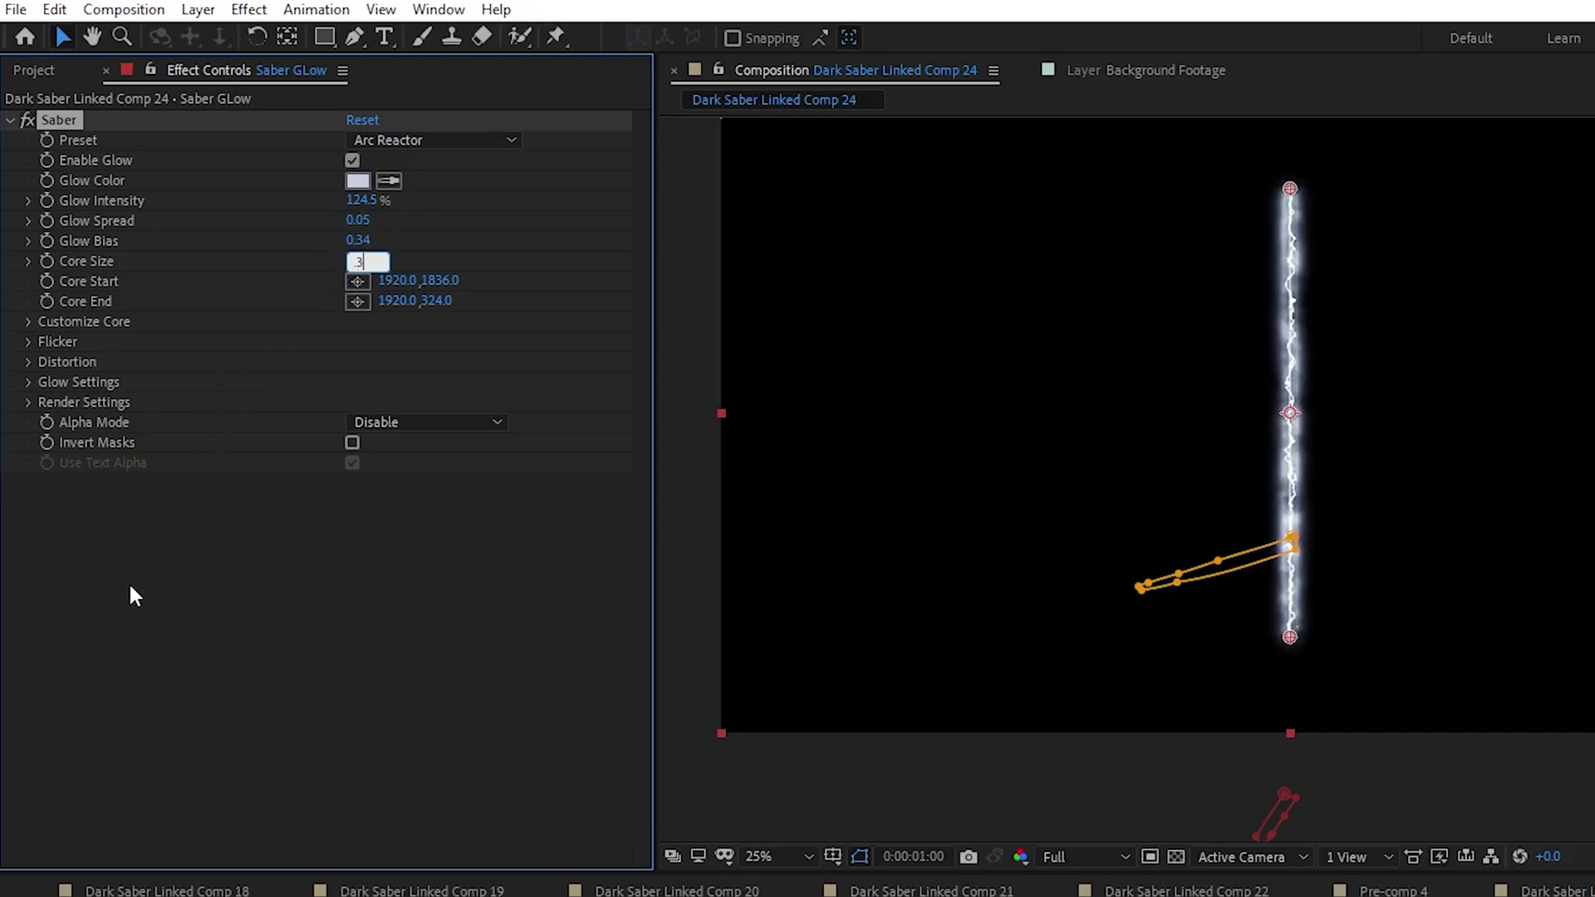
key("Return")
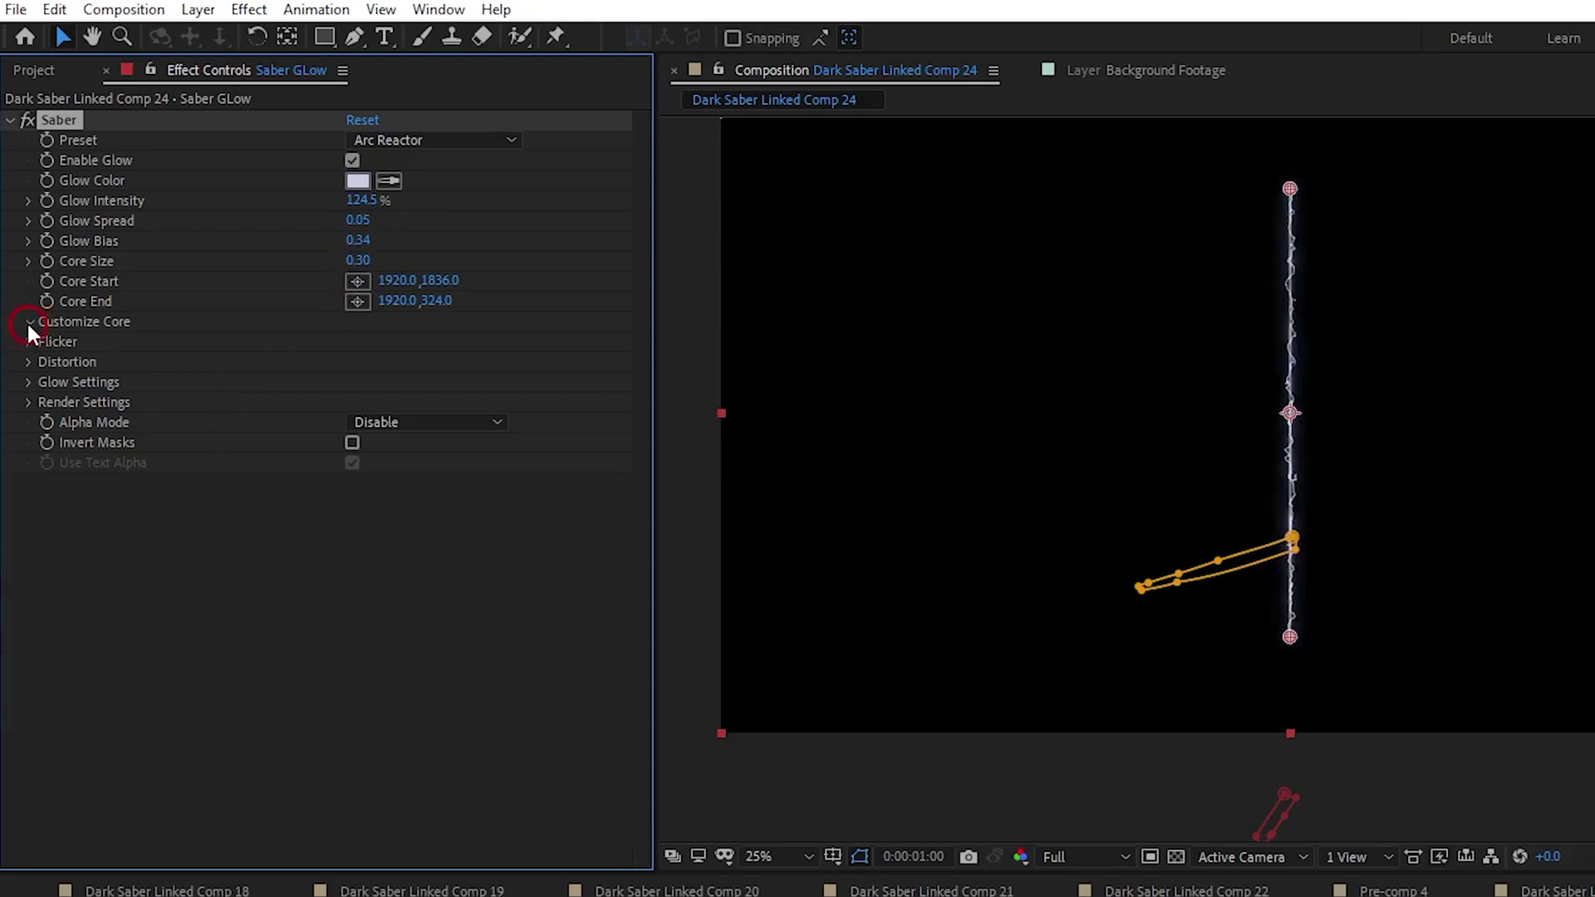
Set the saber's Core Type to Layer Masks under Customize Core.
left_click(27, 321)
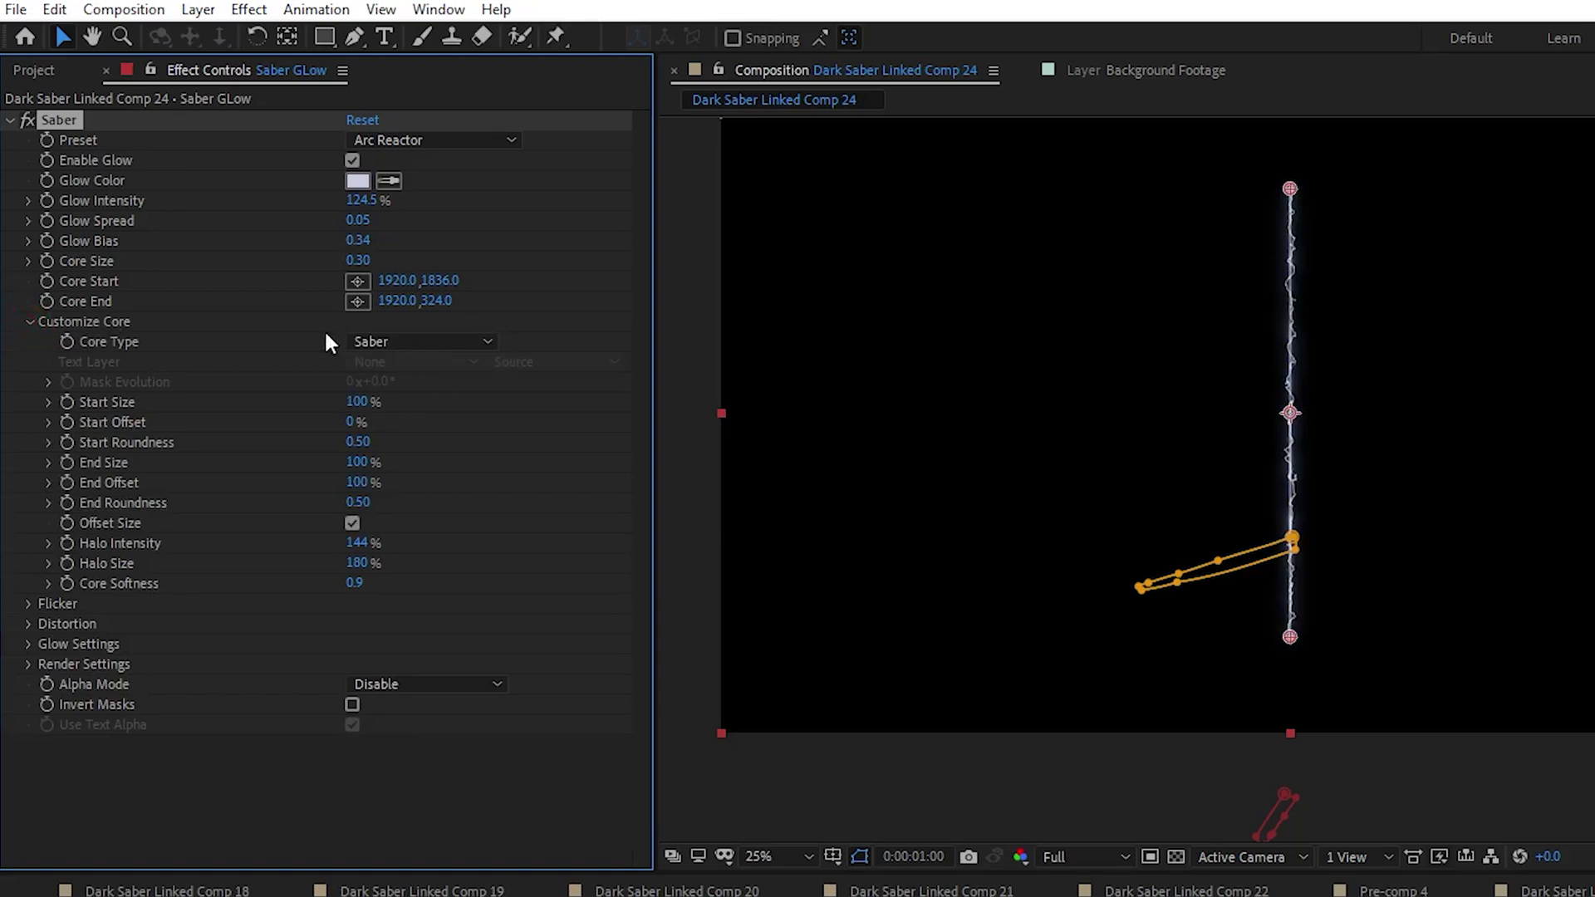
left_click(365, 341)
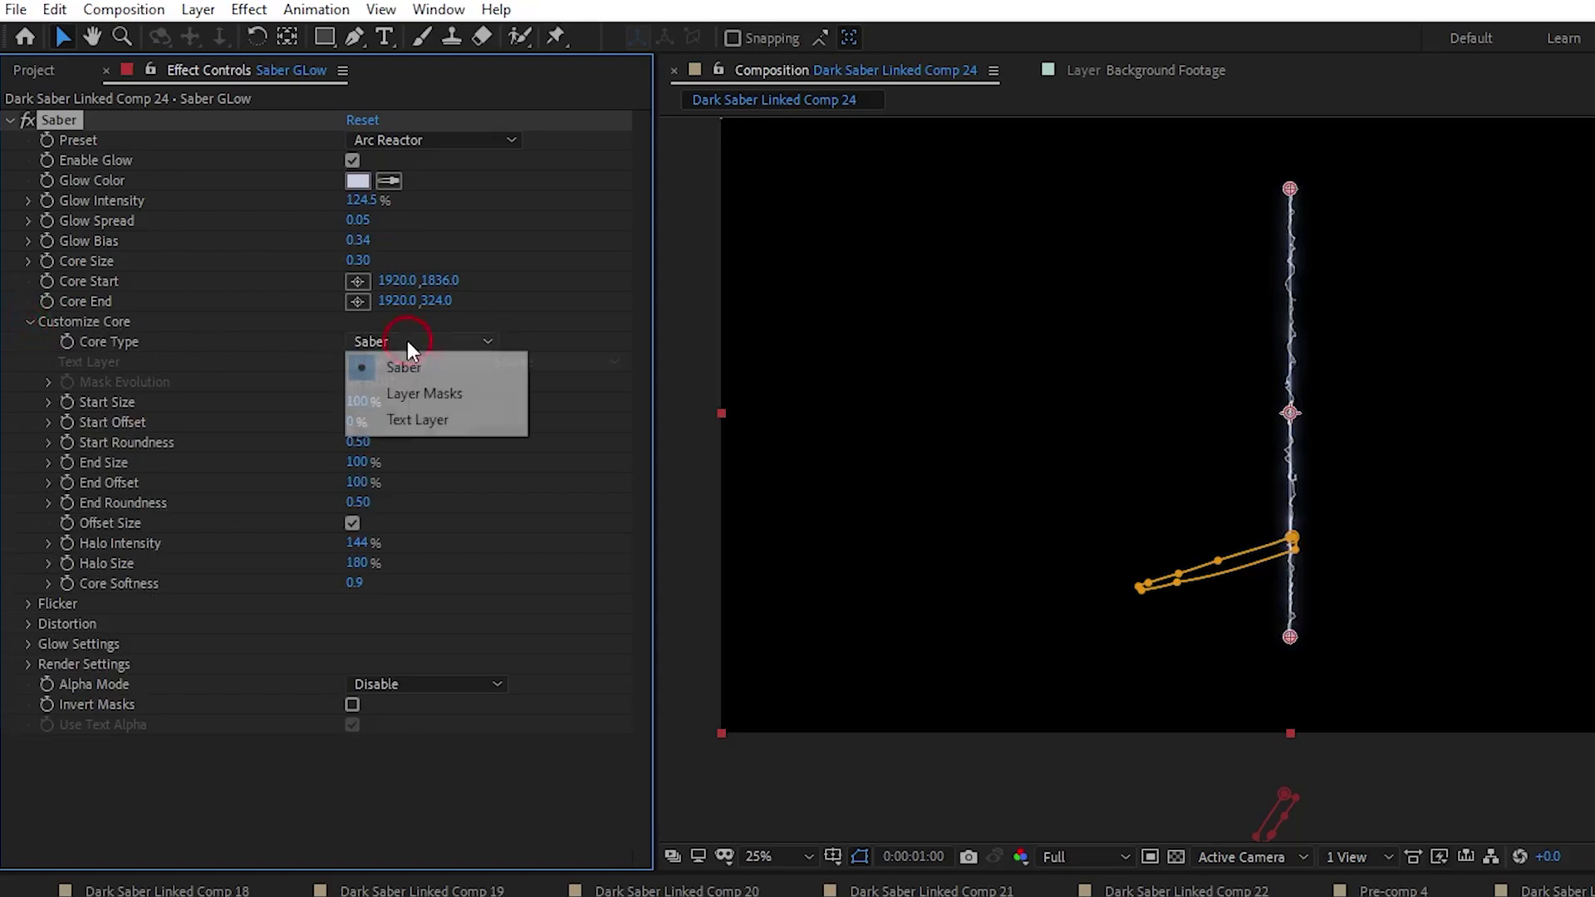
left_click(426, 395)
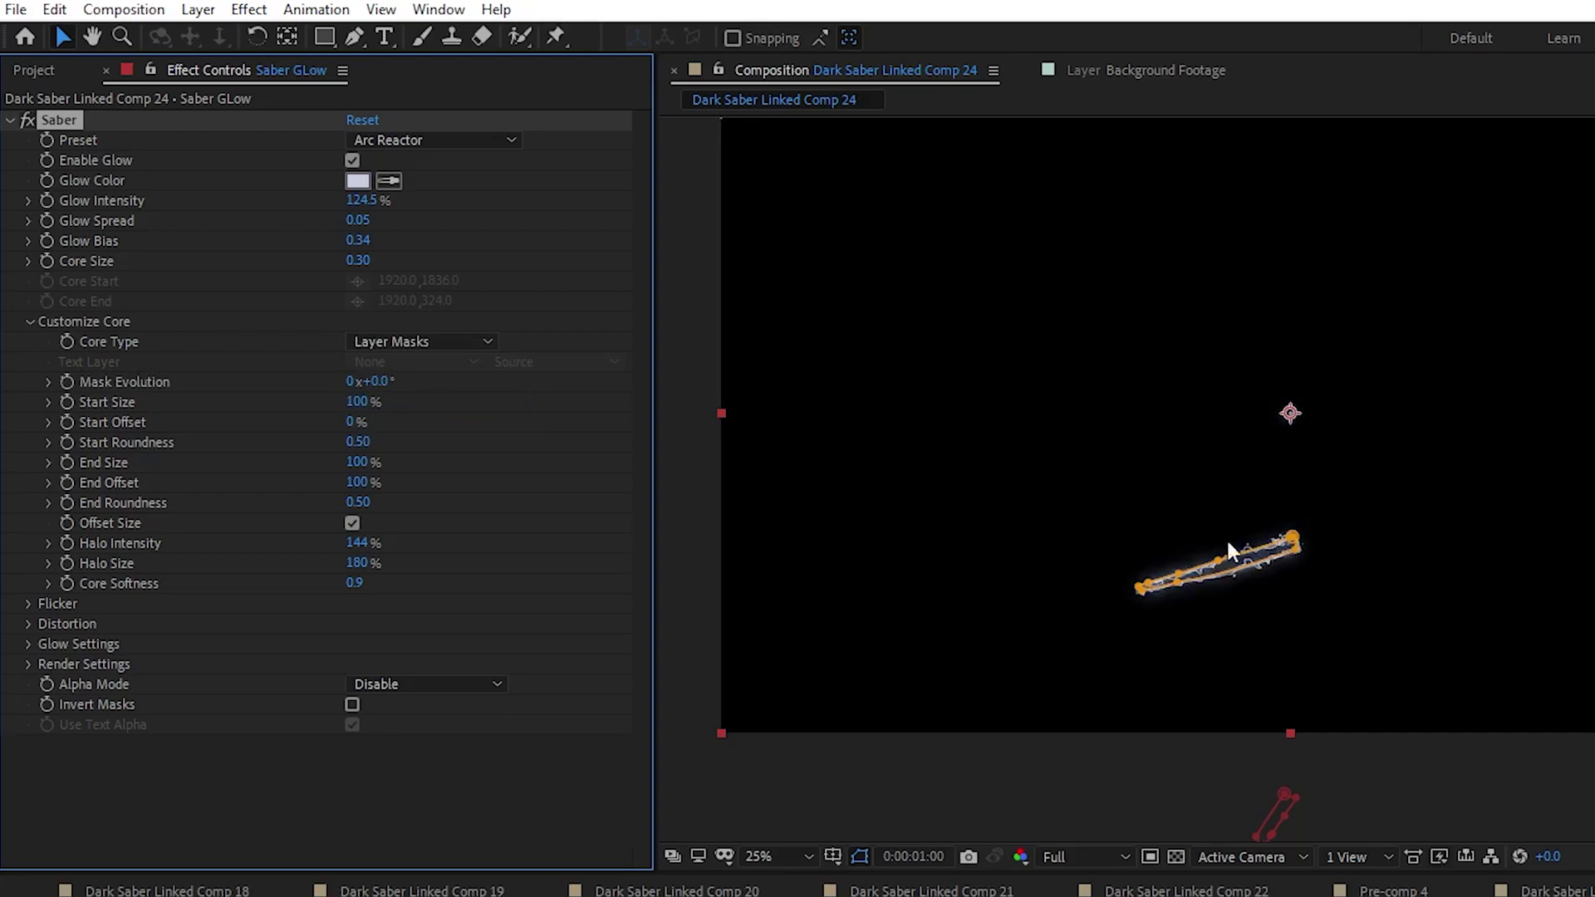
left_click(29, 321)
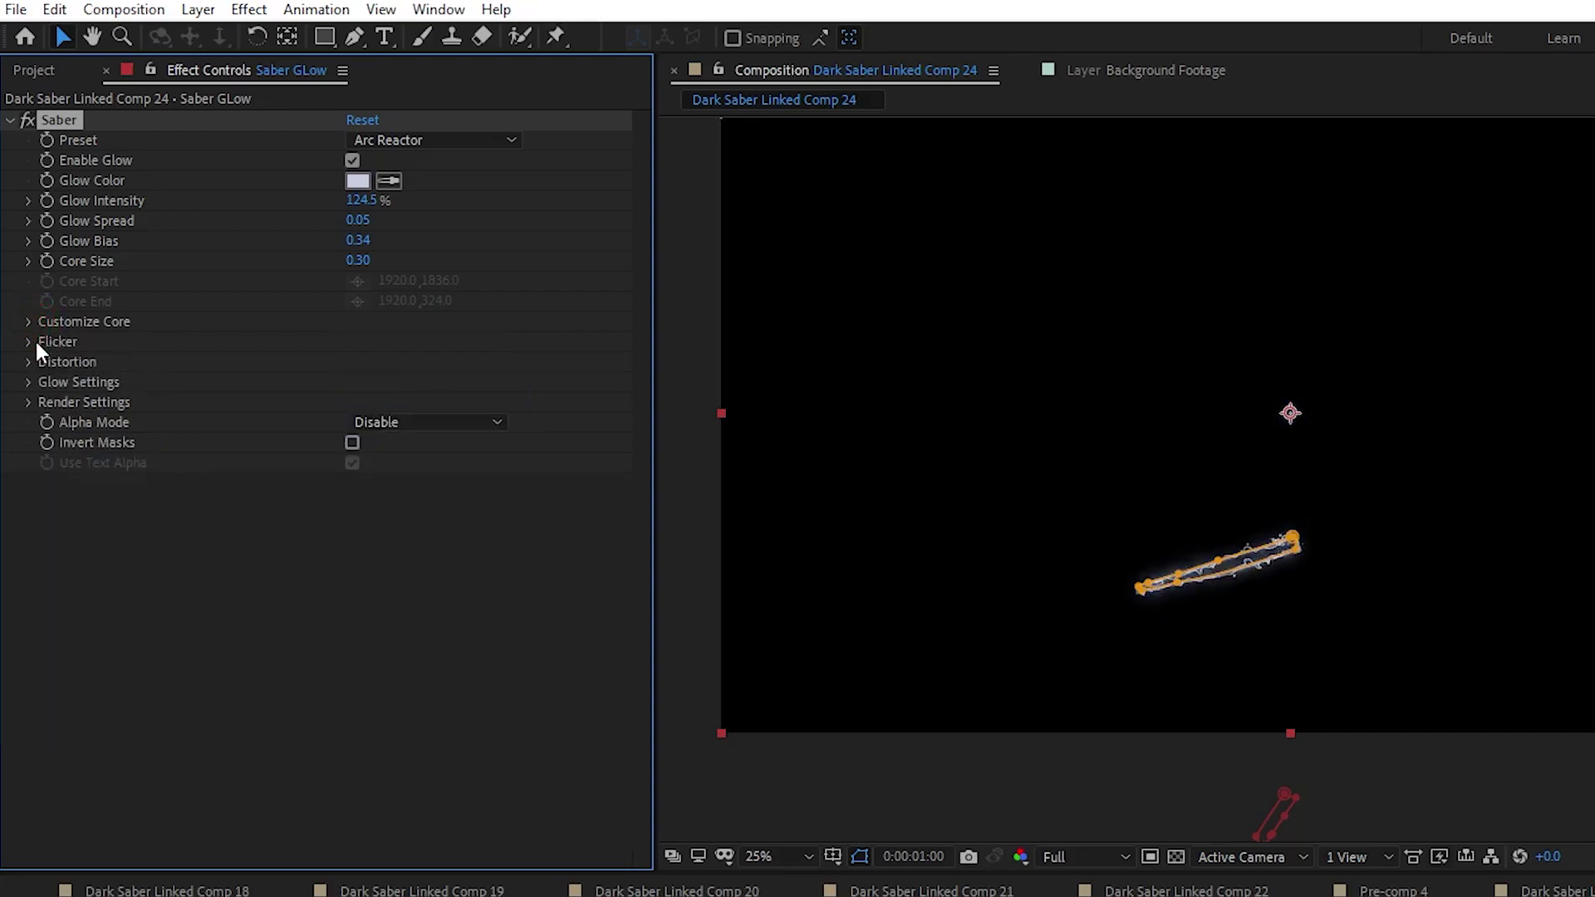
Set Flicker Intensity to 172% and Flicker Speed to 21.6.
left_click(29, 342)
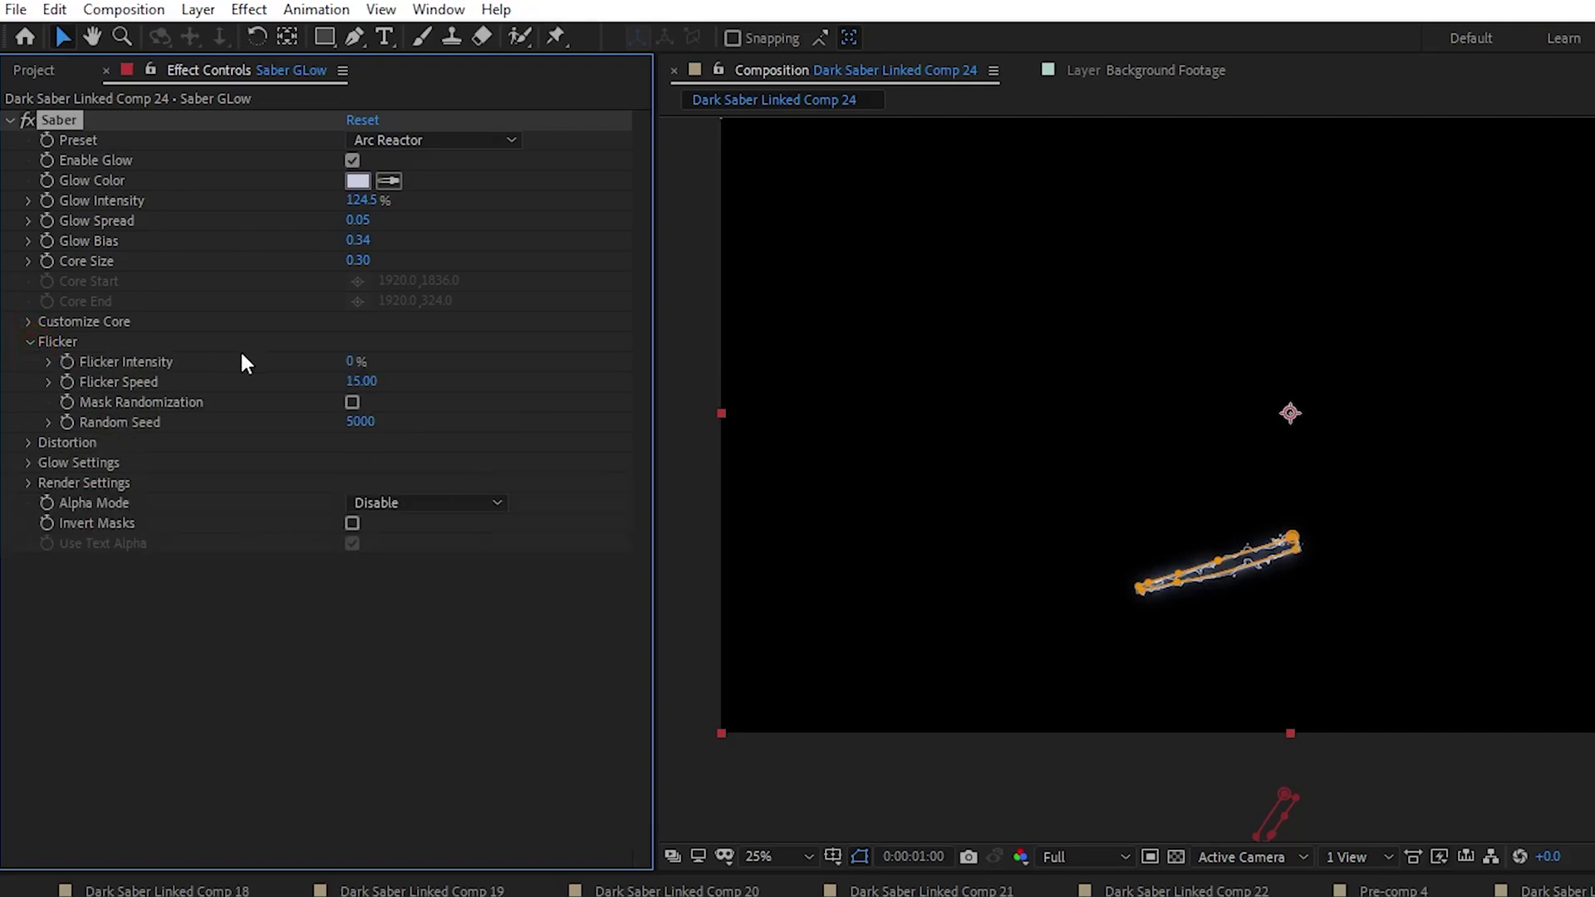
left_click(350, 361)
type("172")
key("Tab")
type("21.6")
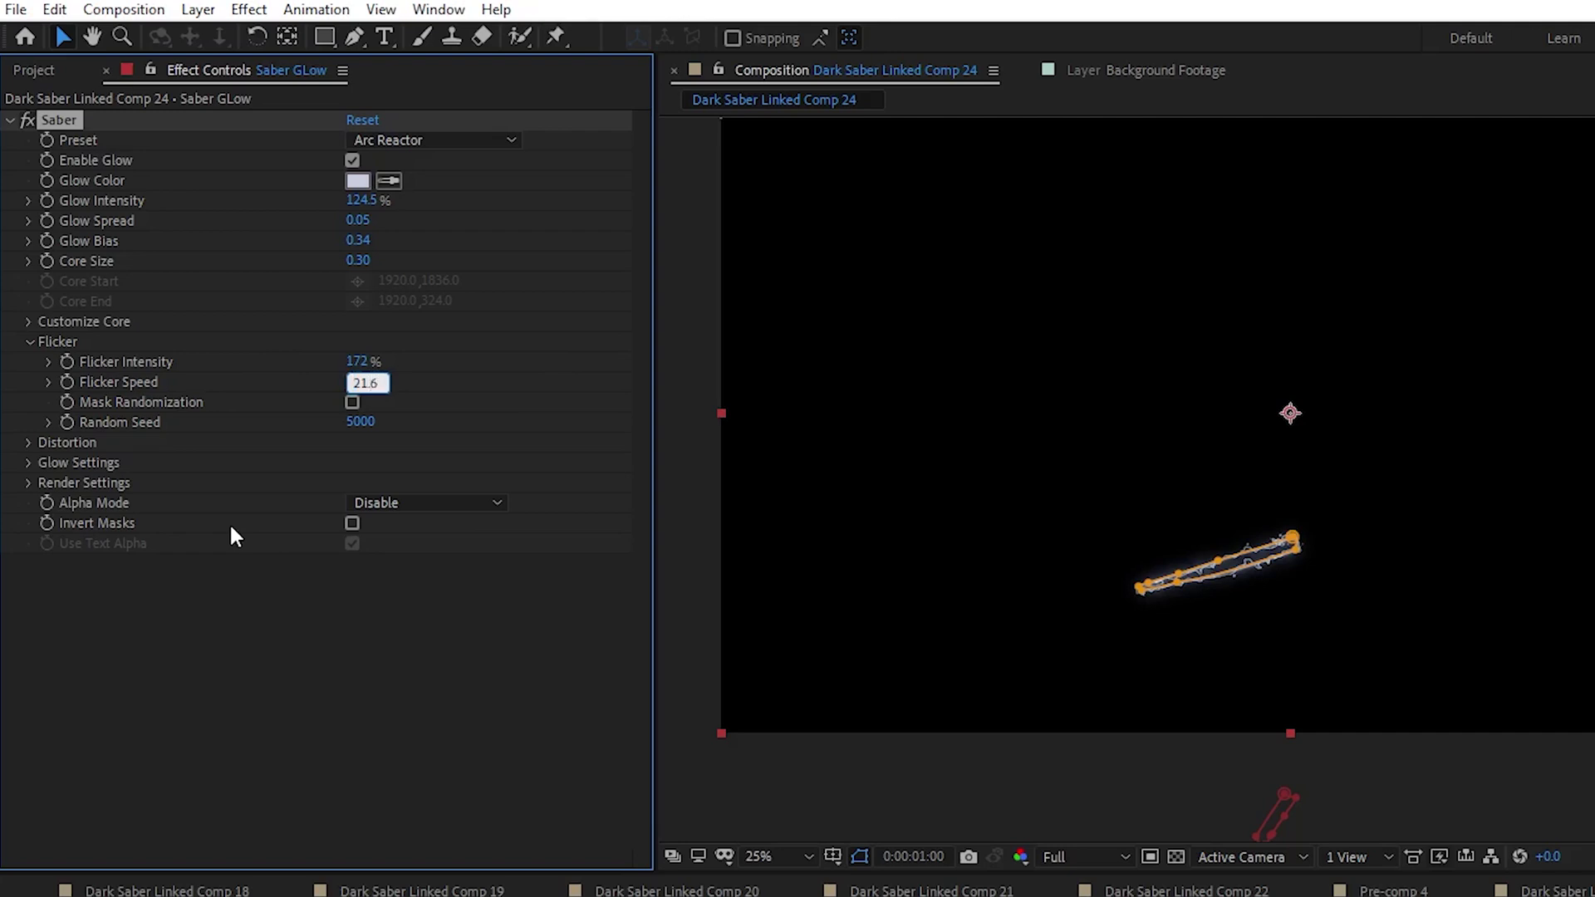
Commit the 21.60 flicker speed and set Glow Distortion's Distortion Amount to 0.
key("Return")
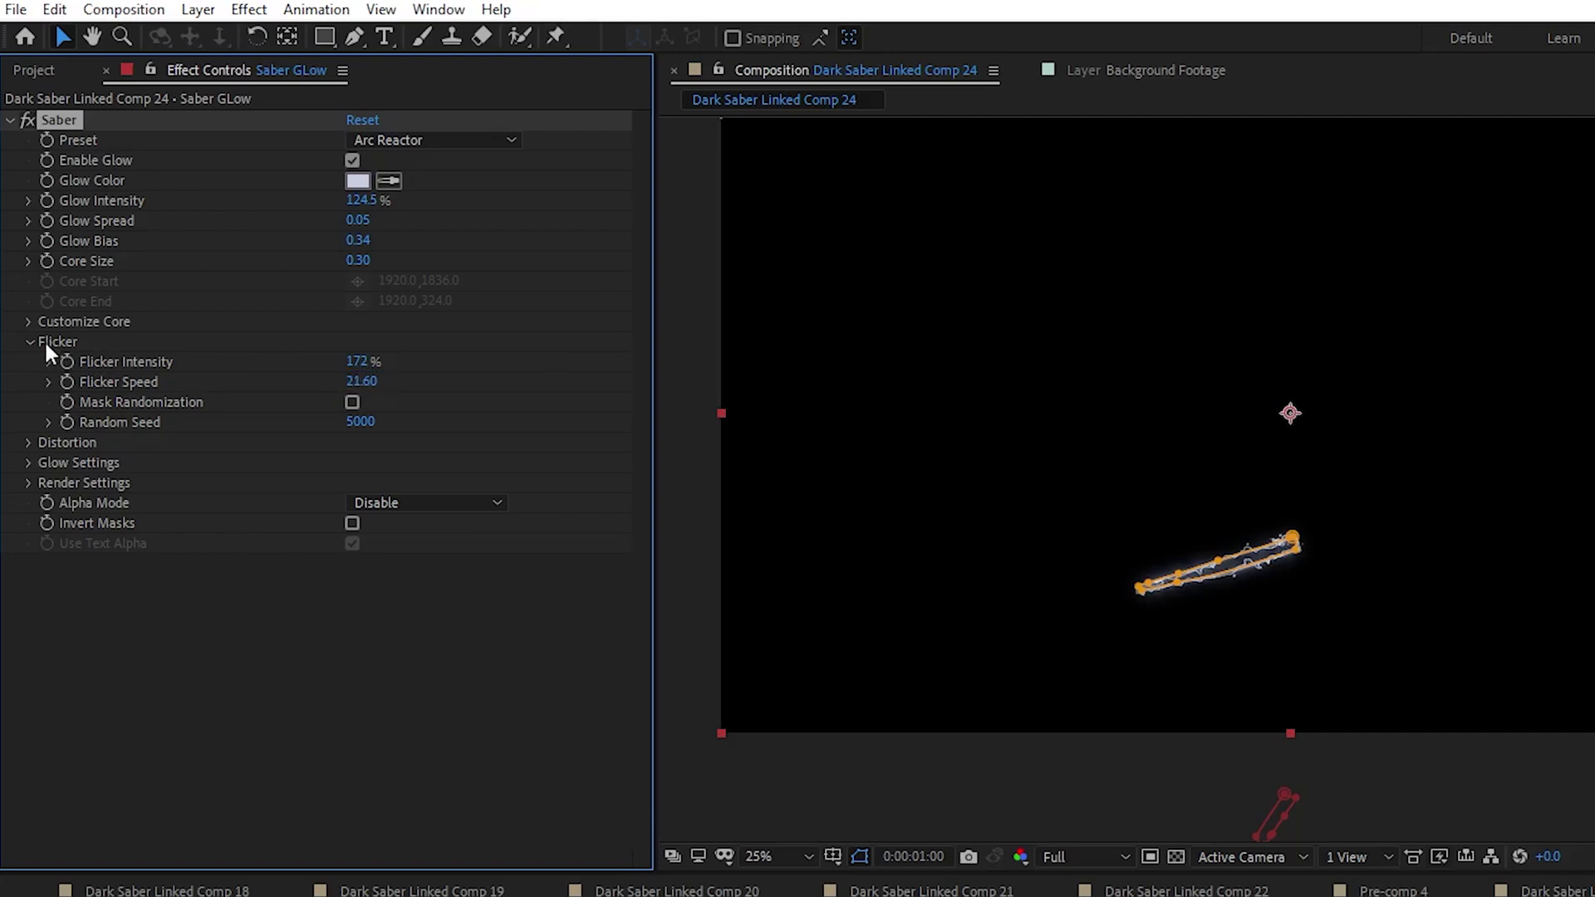
left_click(29, 342)
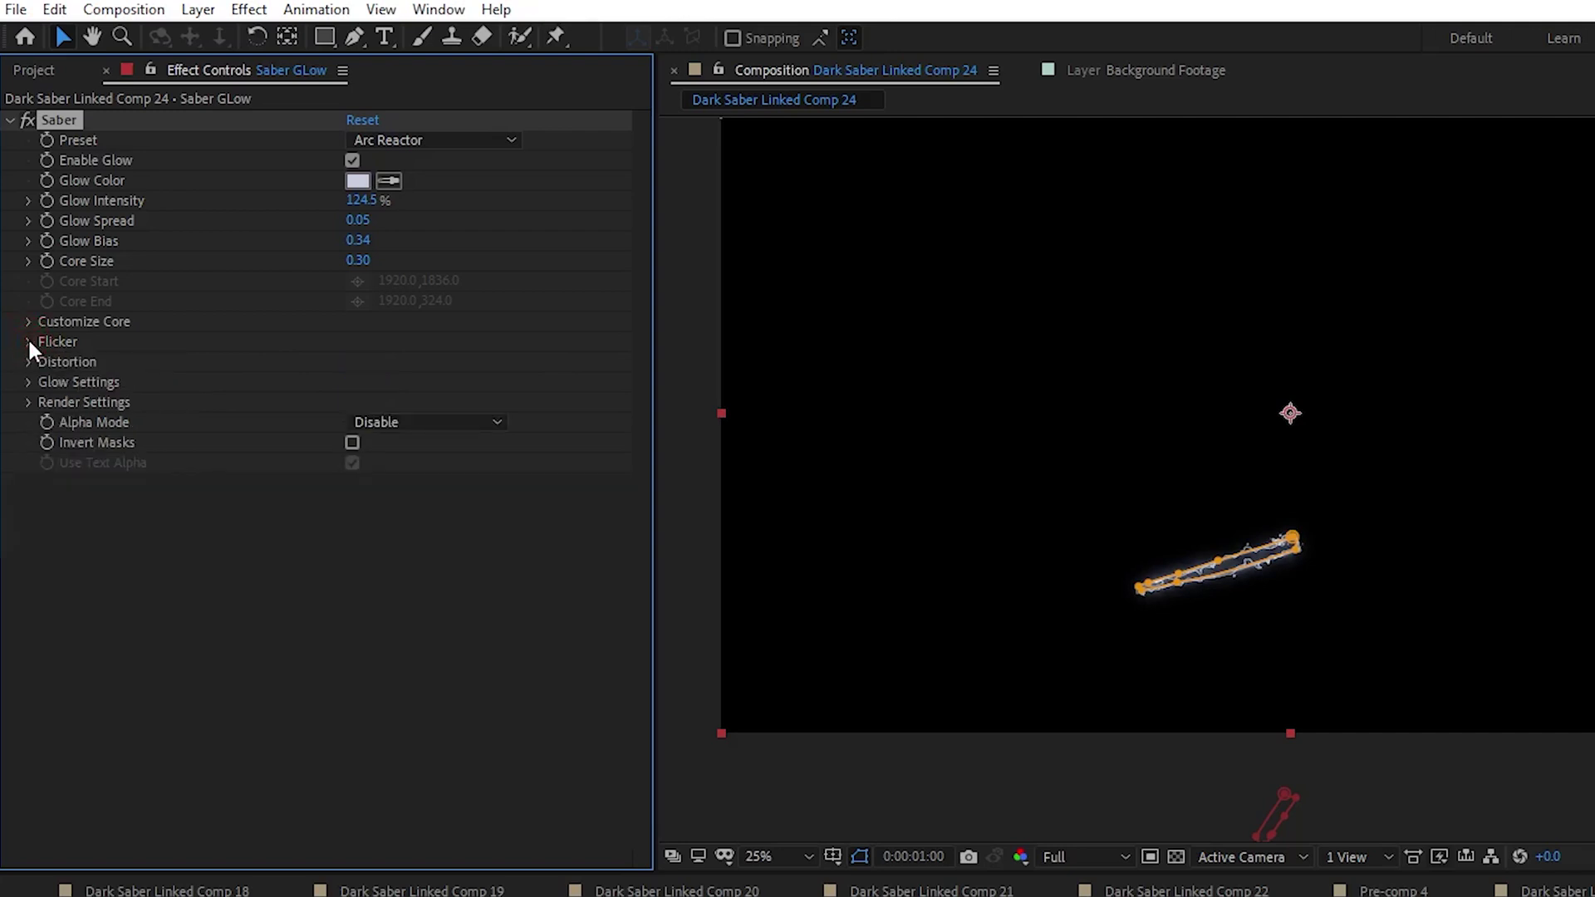
left_click(29, 362)
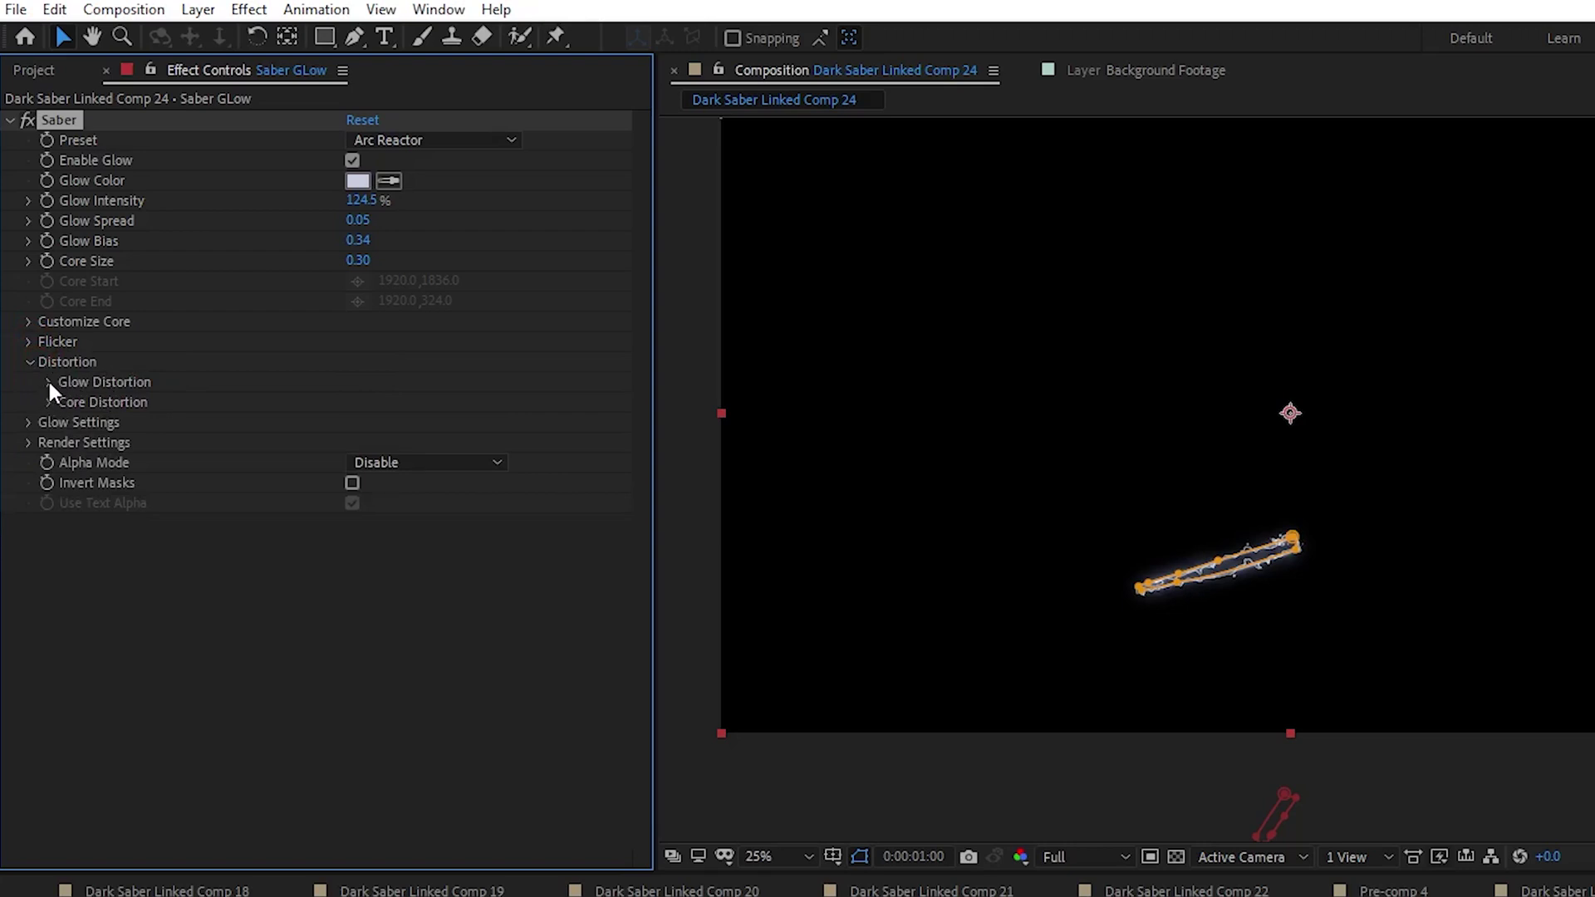
left_click(48, 382)
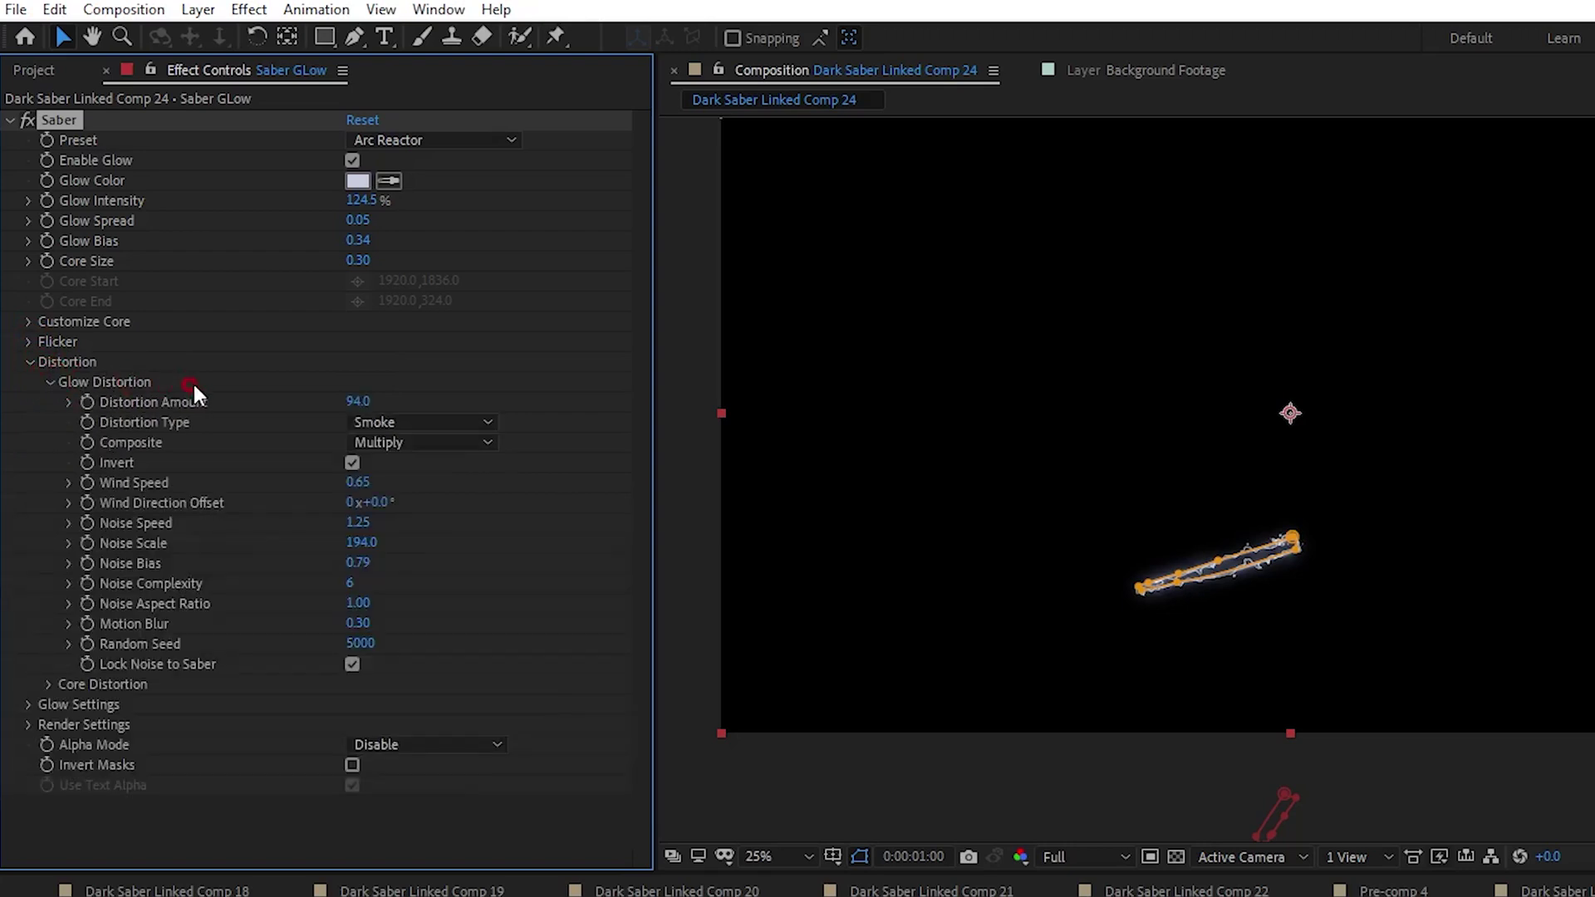
left_click(354, 401)
type("0")
key("Return")
Set Core Distortion's Distortion Amount to 0 and collapse the Distortion settings.
left_click(51, 382)
left_click(128, 403)
left_click(357, 421)
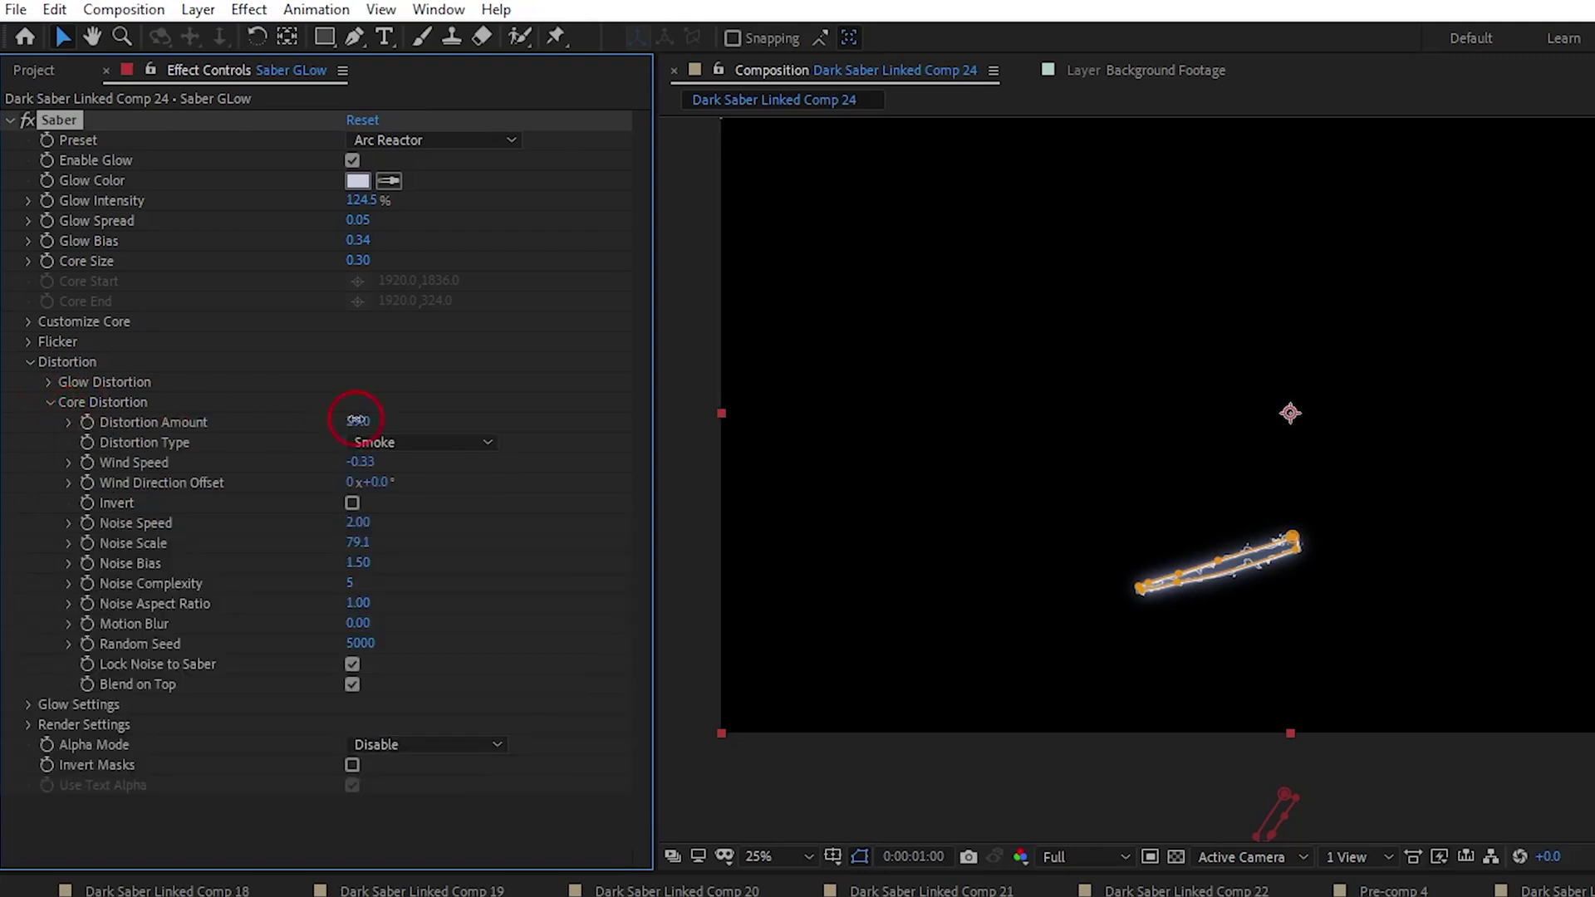
type("0")
key("Return")
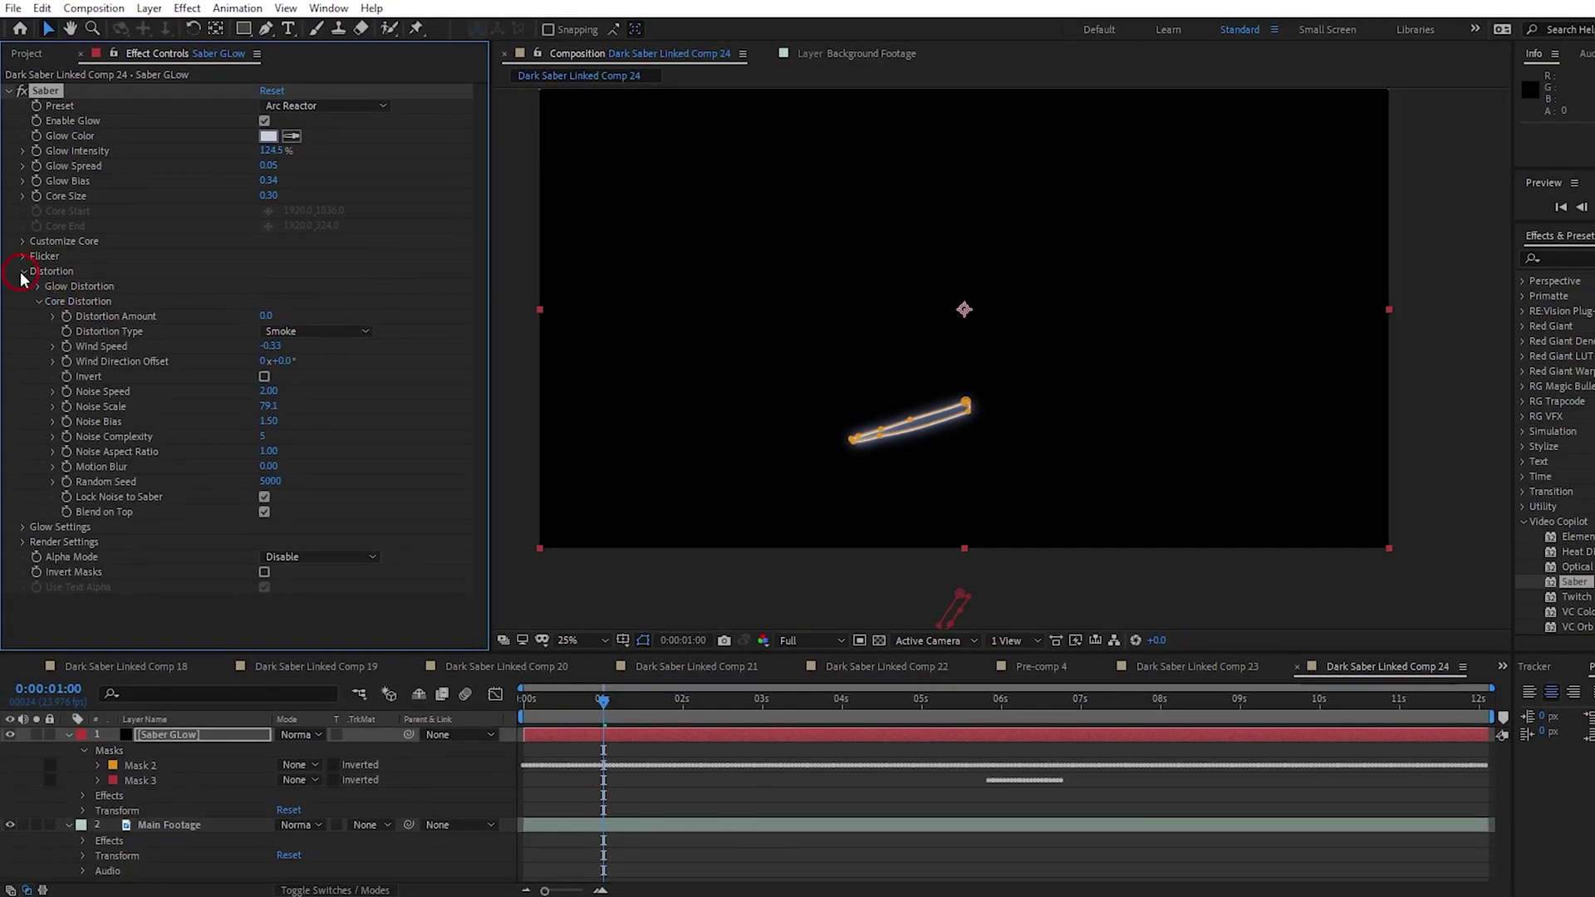
left_click(30, 362)
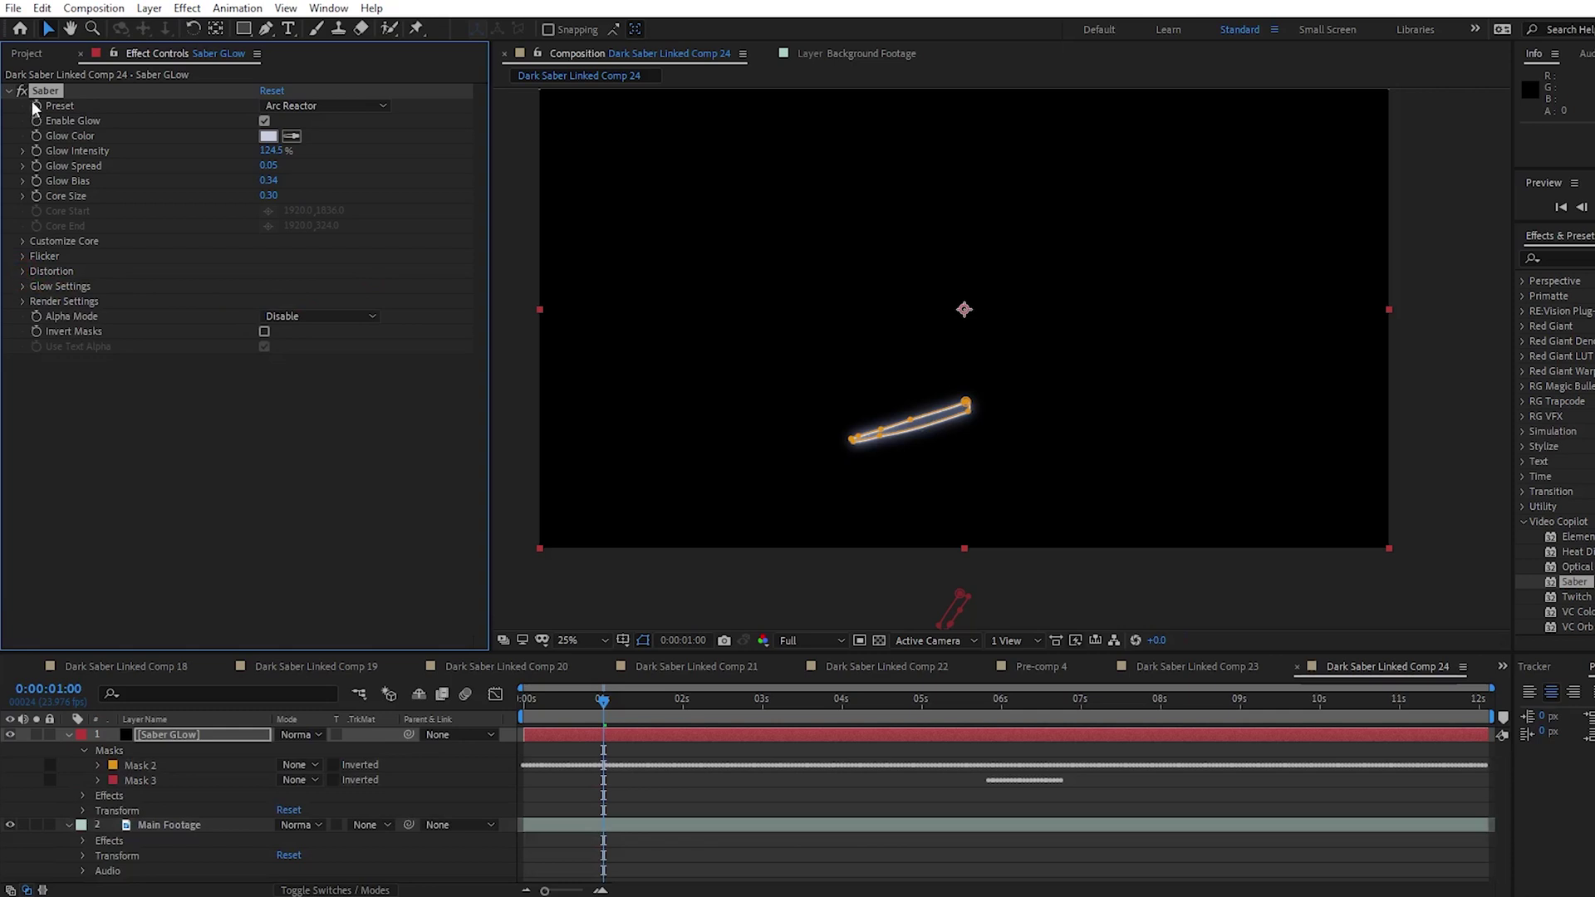
Set the Saber GLow layer's blending mode to Add, then preview and jump to about 2 seconds.
left_click(299, 734)
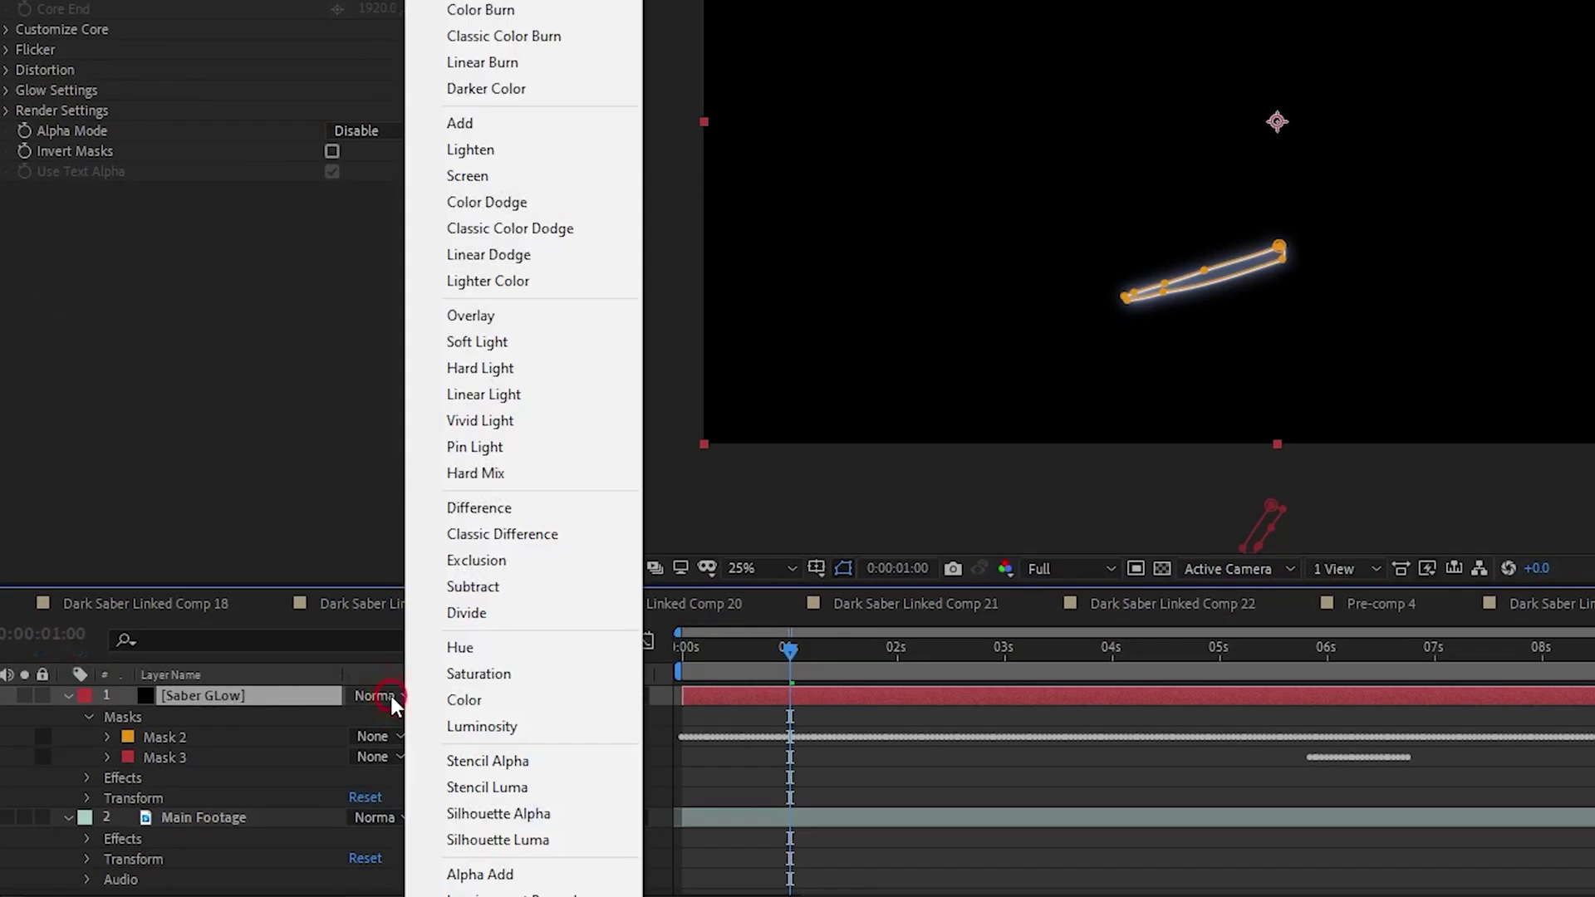
left_click(491, 124)
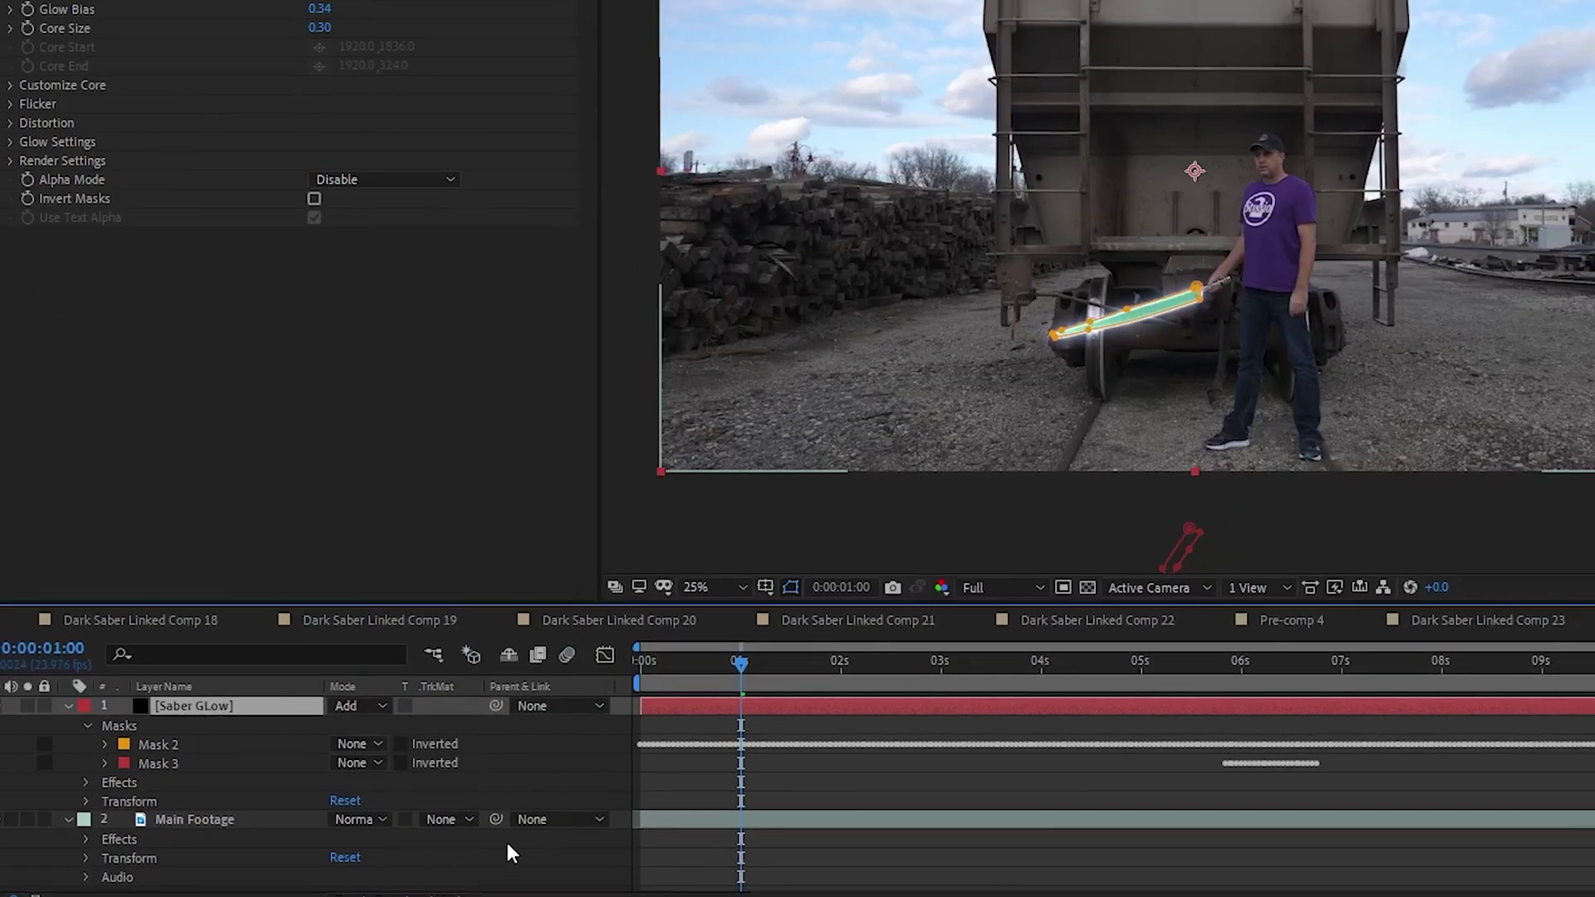
key("space")
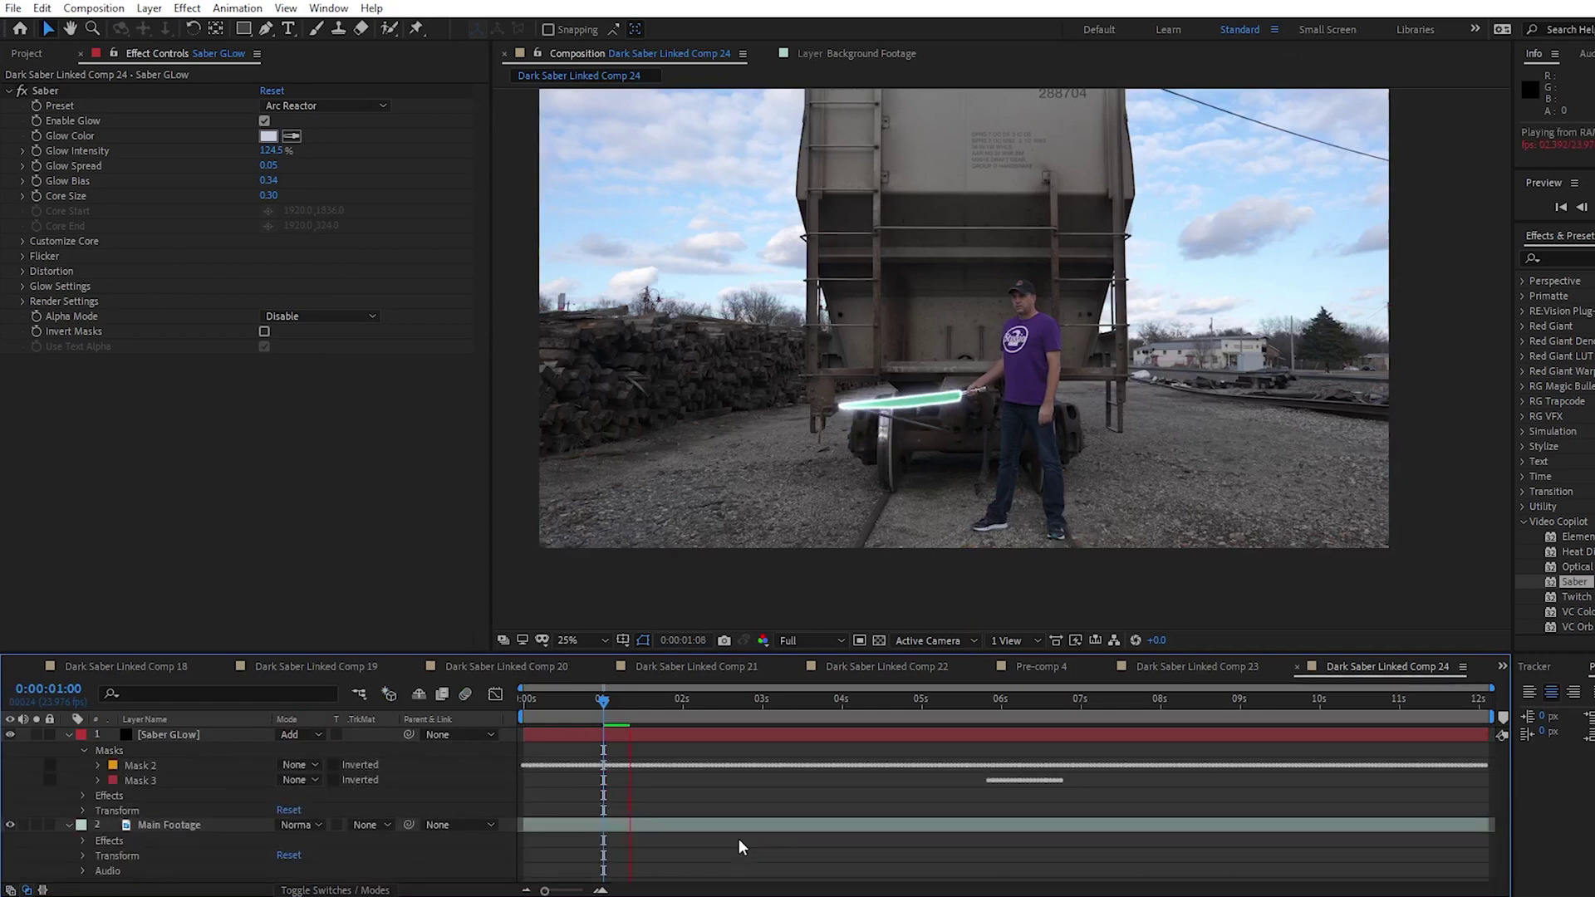
left_click(749, 701)
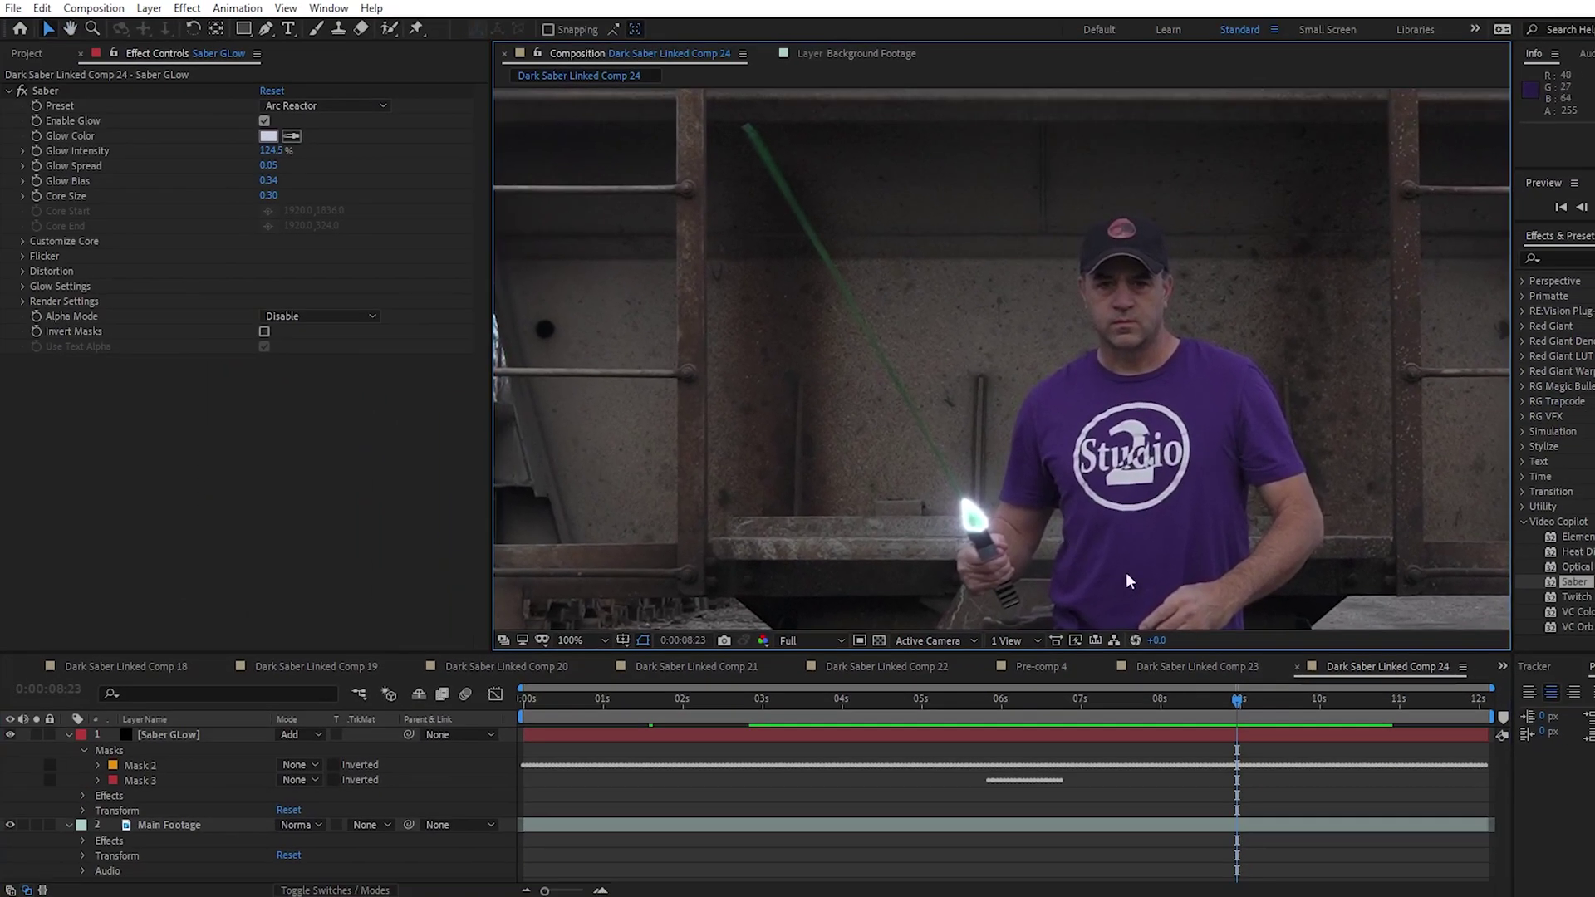
Select Saber GLow's masks, compare neighbouring frames, and drag the mask tip to the blade end at 8:22.
left_click(126, 753)
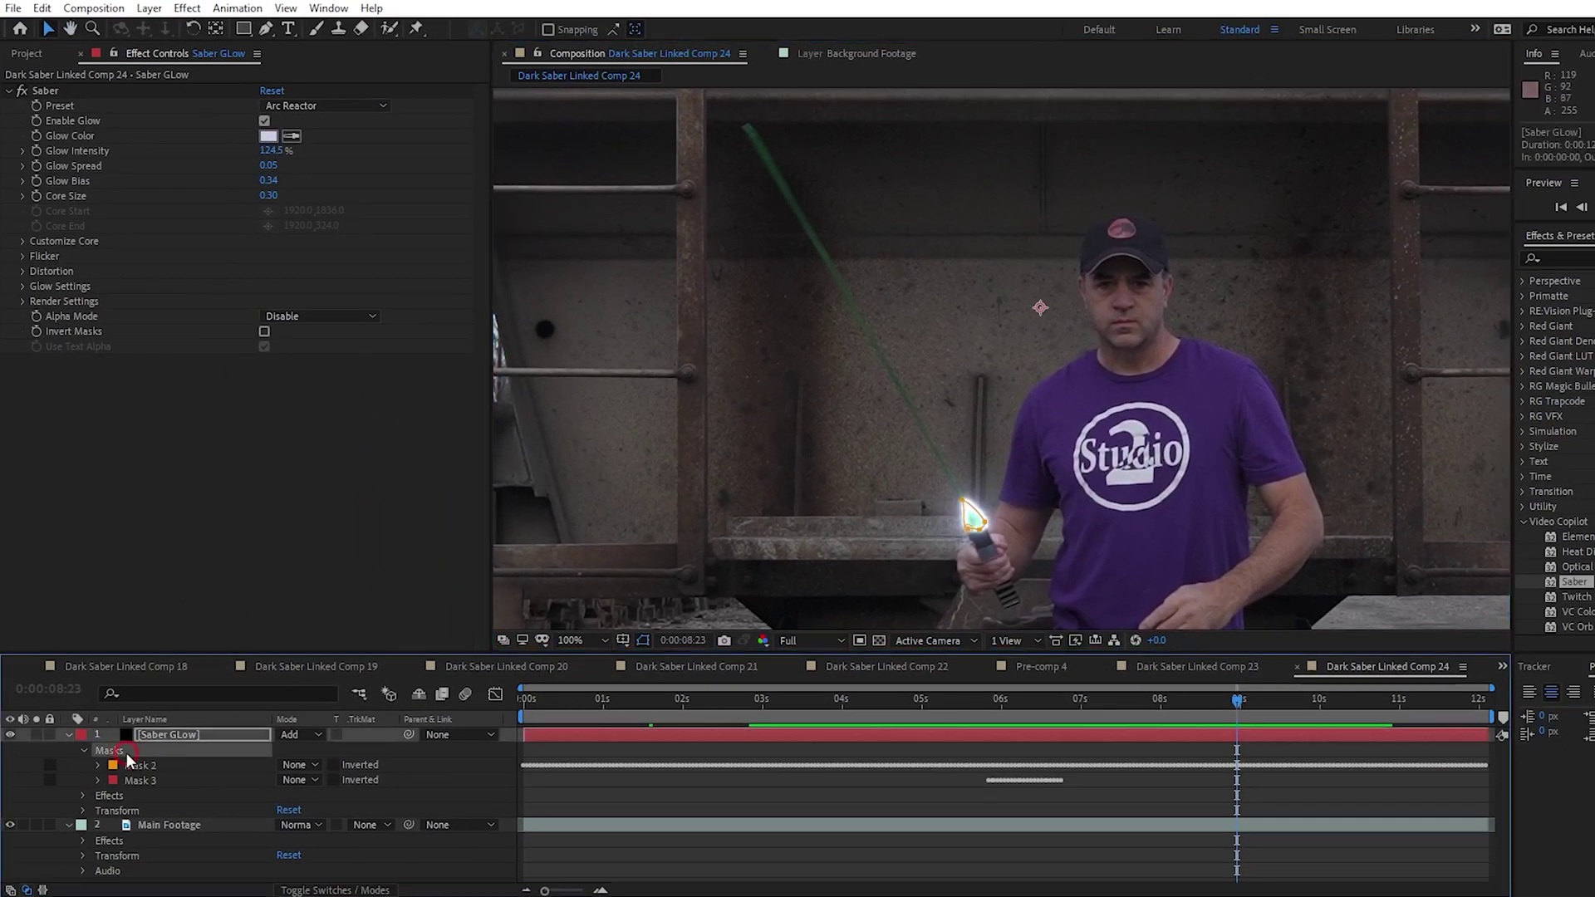
key("Page_Up")
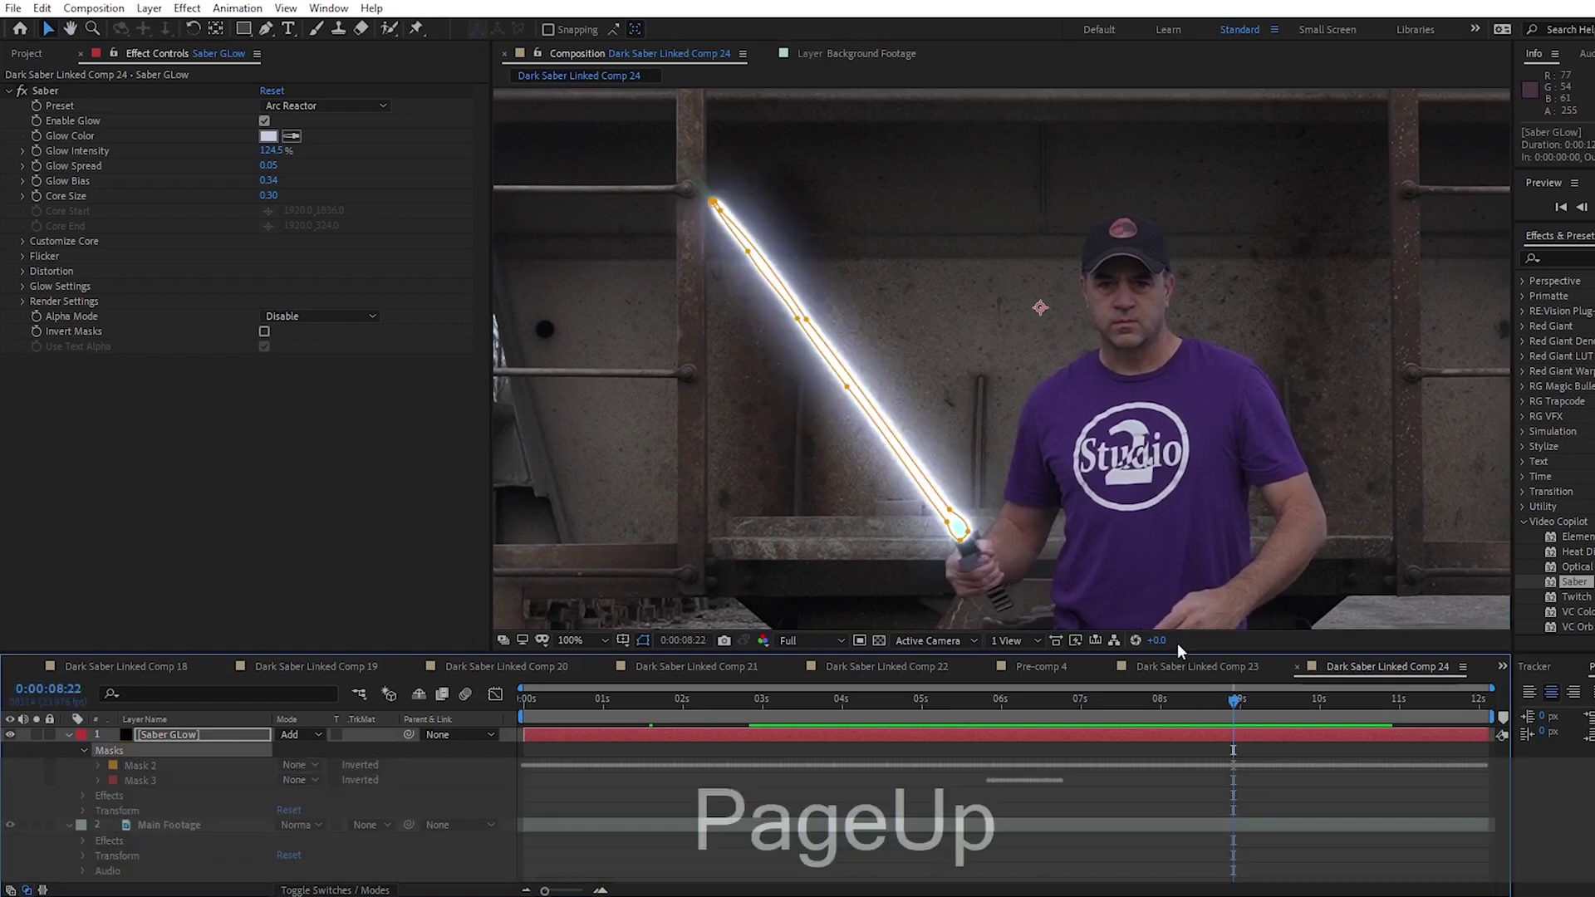
key("Page_Down")
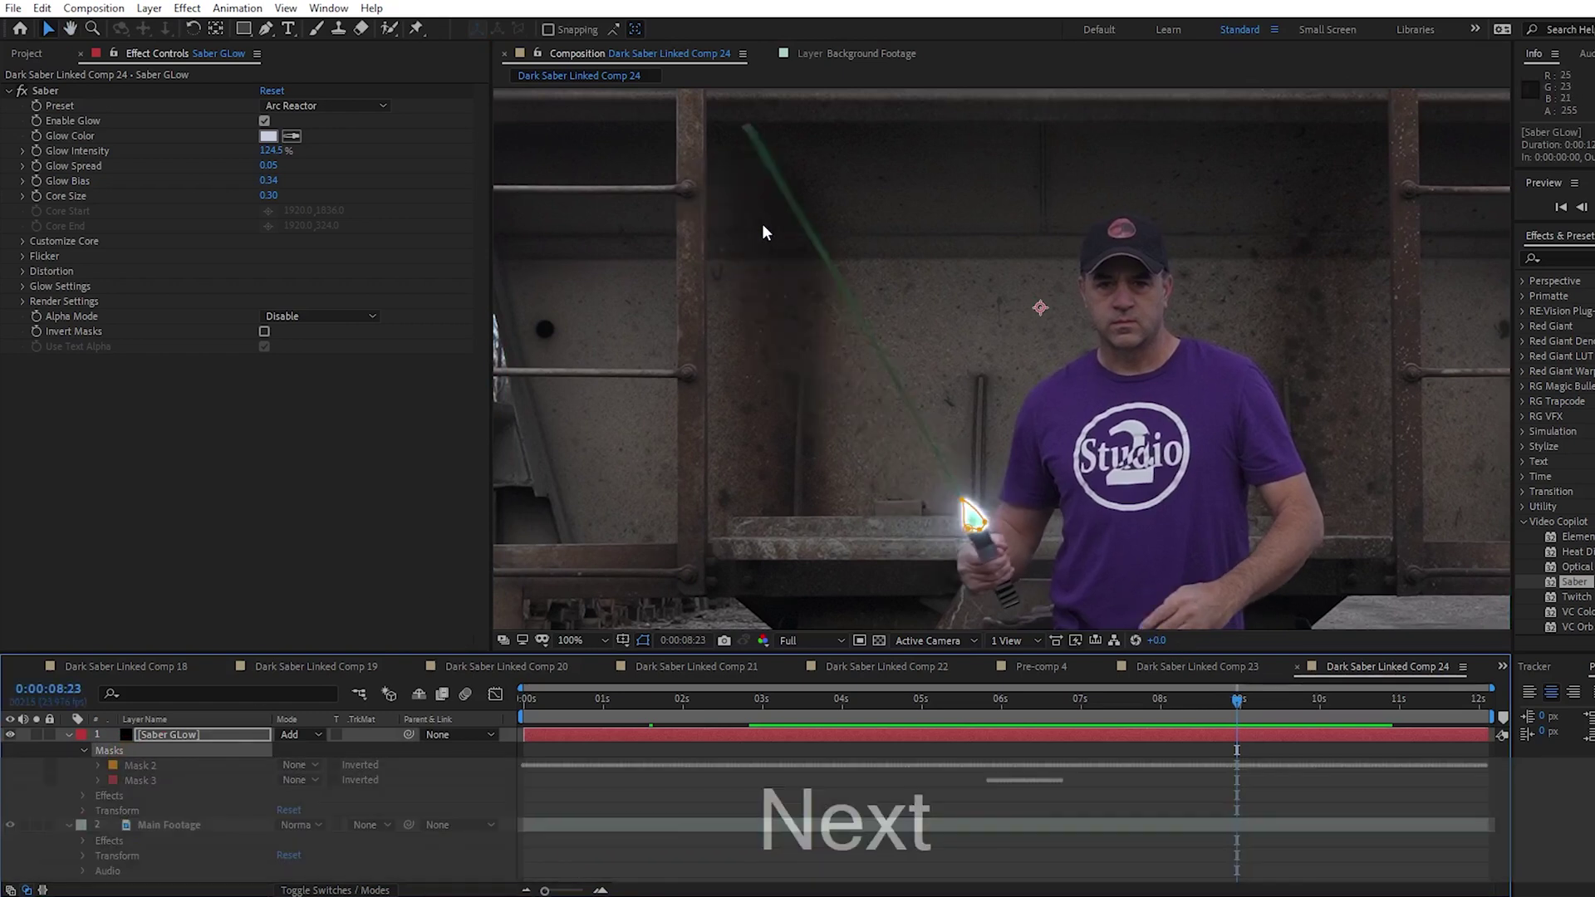
key("Page_Up")
key("Page_Up")
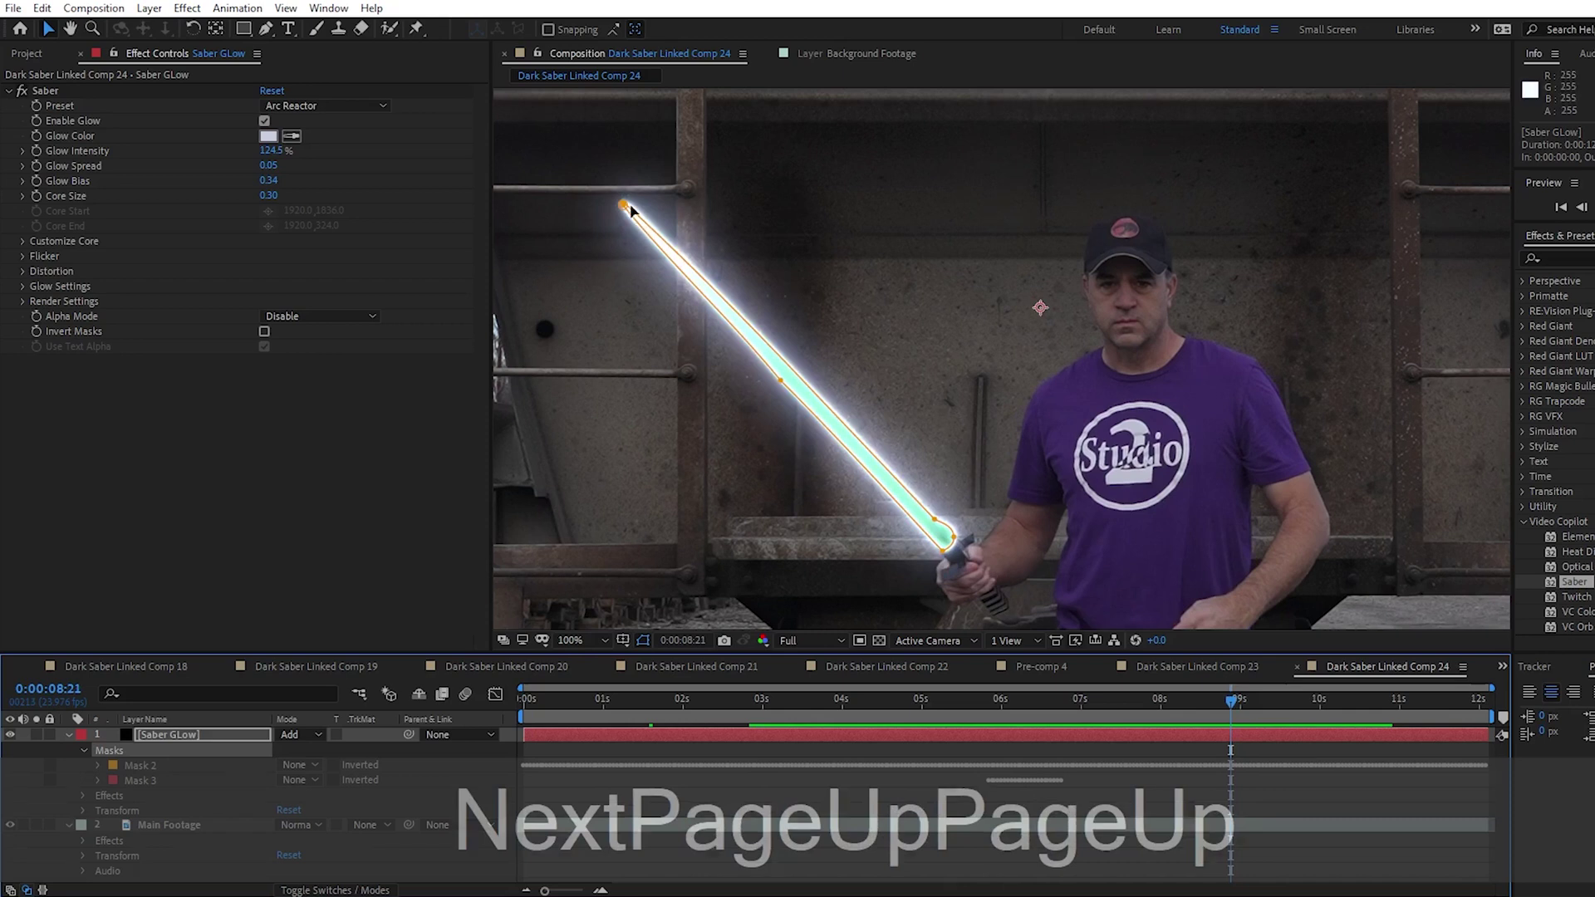
key("Page_Down")
left_click(714, 203)
left_click_drag(714, 203, 686, 166)
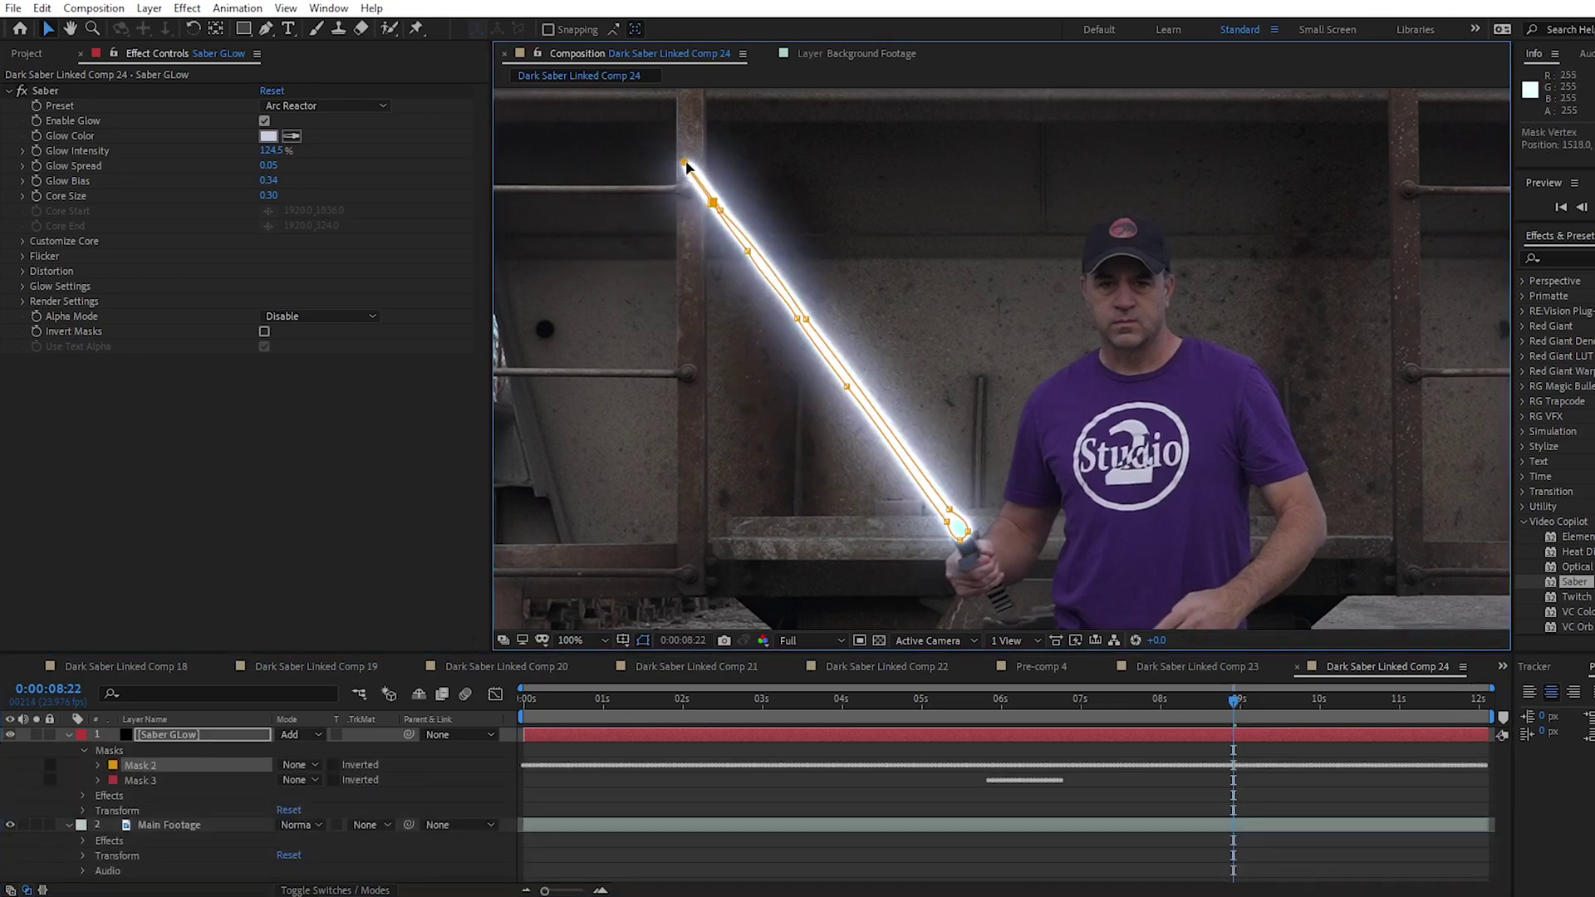
Stretch the mask tip to the blade end at 8:23, then move the time to 0:00:04:10.
key("Page_Down")
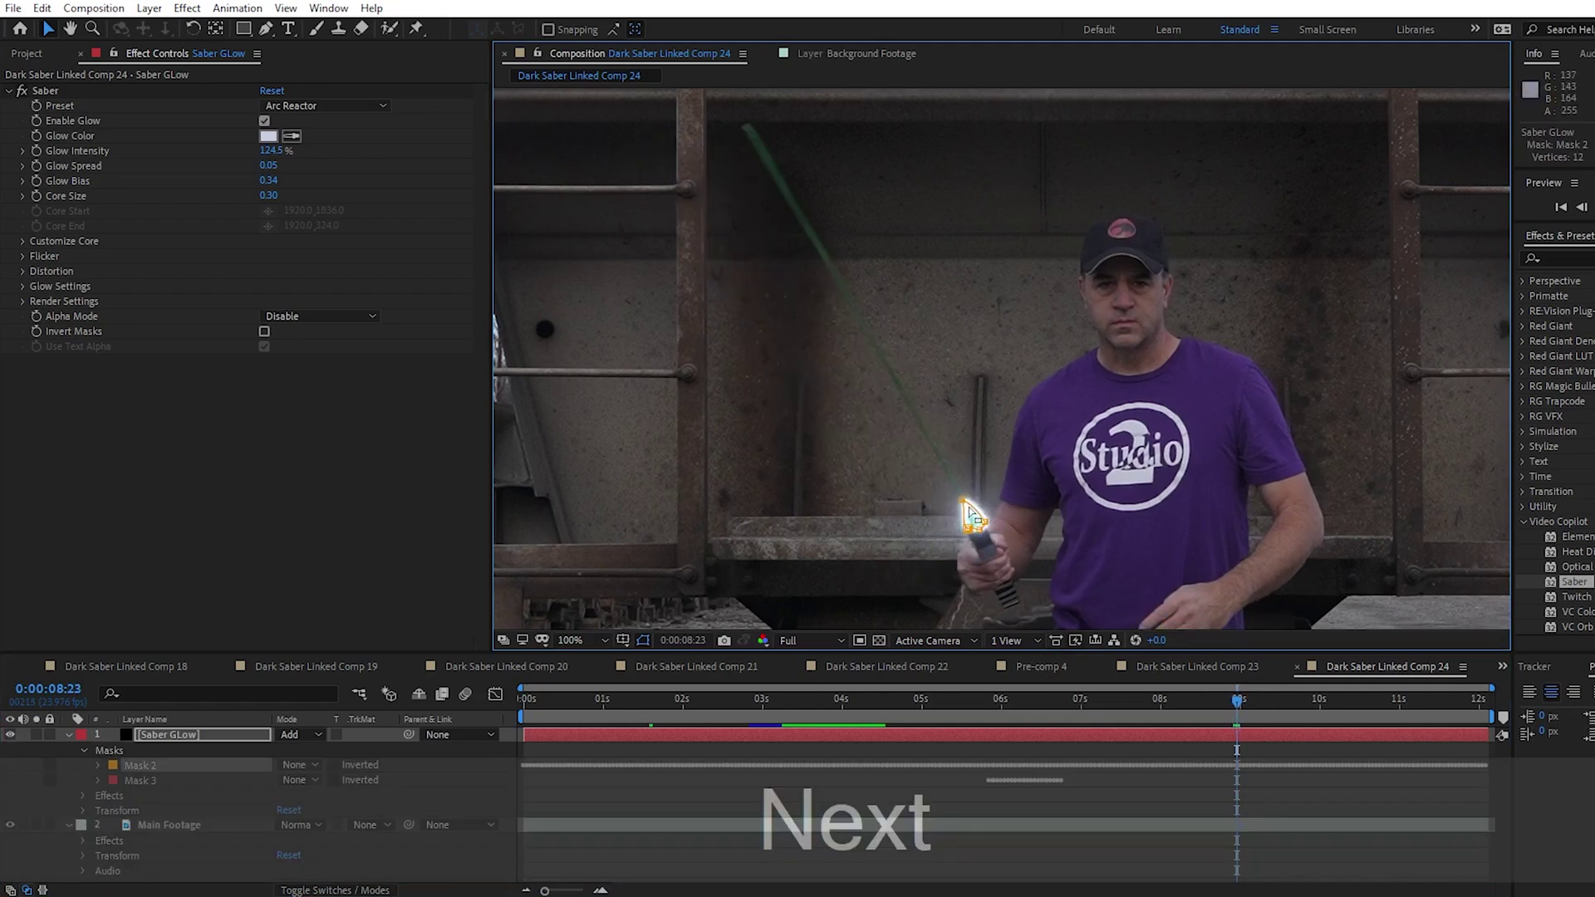
left_click_drag(970, 505, 747, 130)
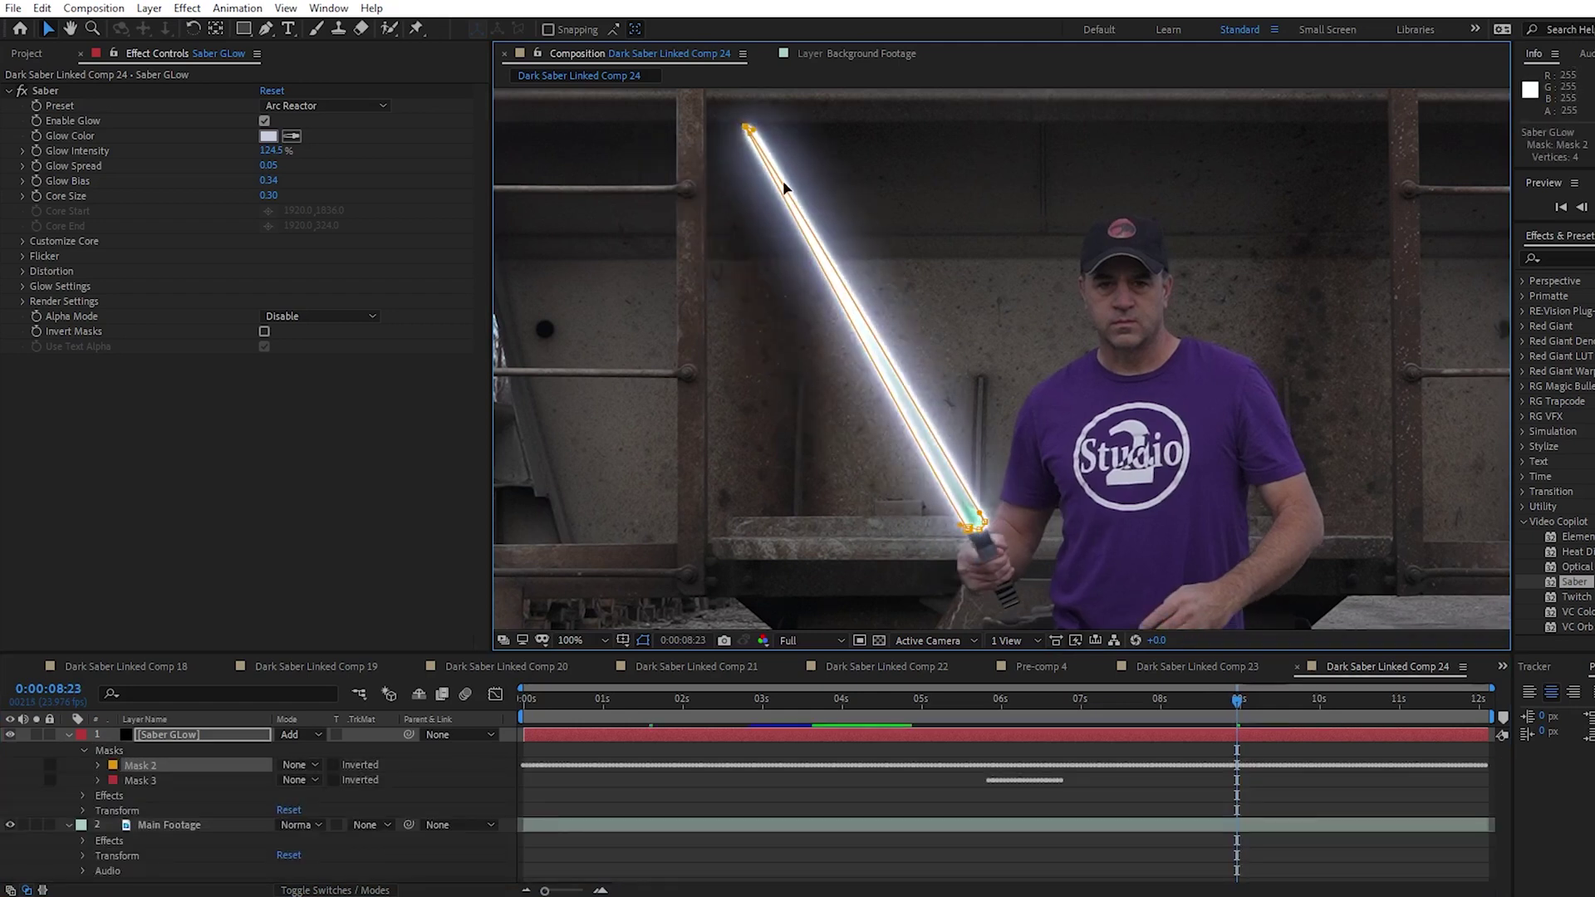
key("Page_Down")
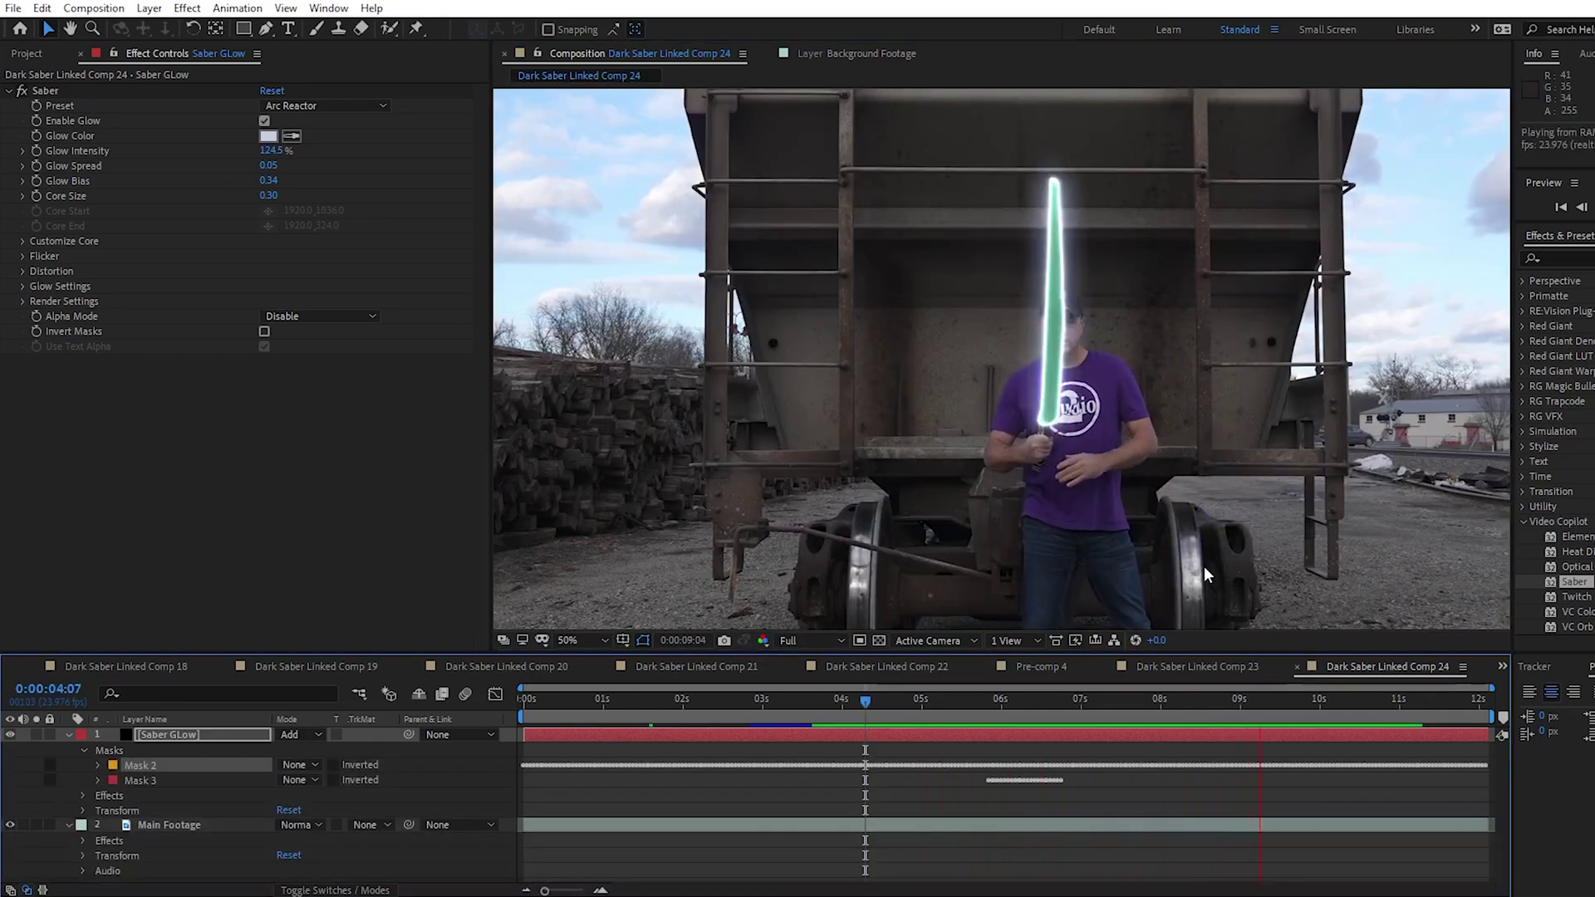
key("space")
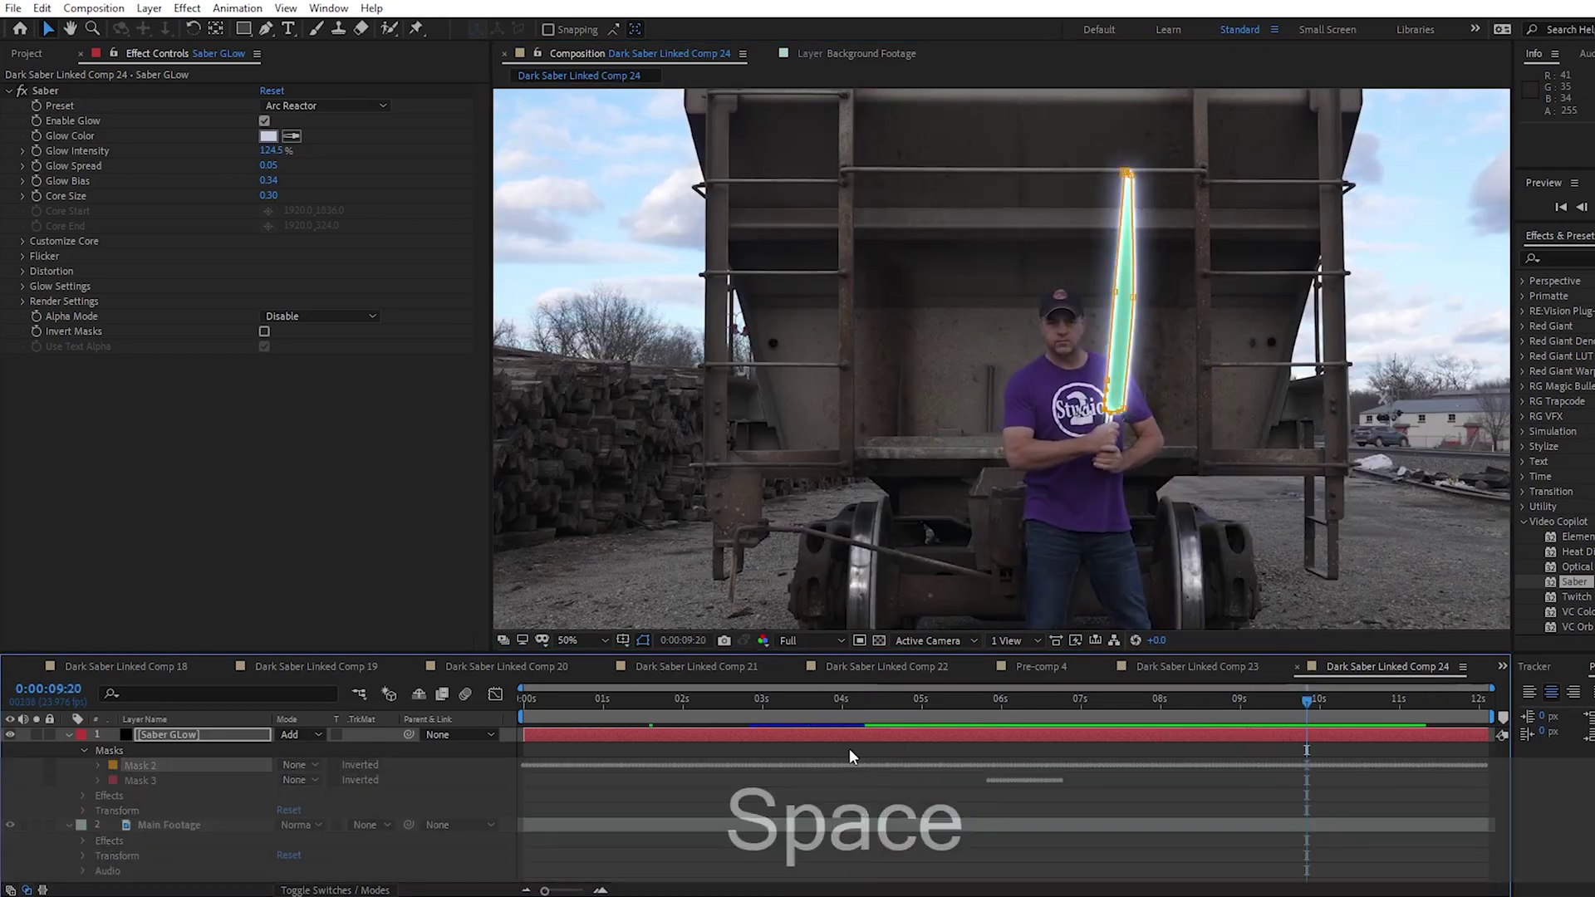
left_click_drag(846, 706, 875, 704)
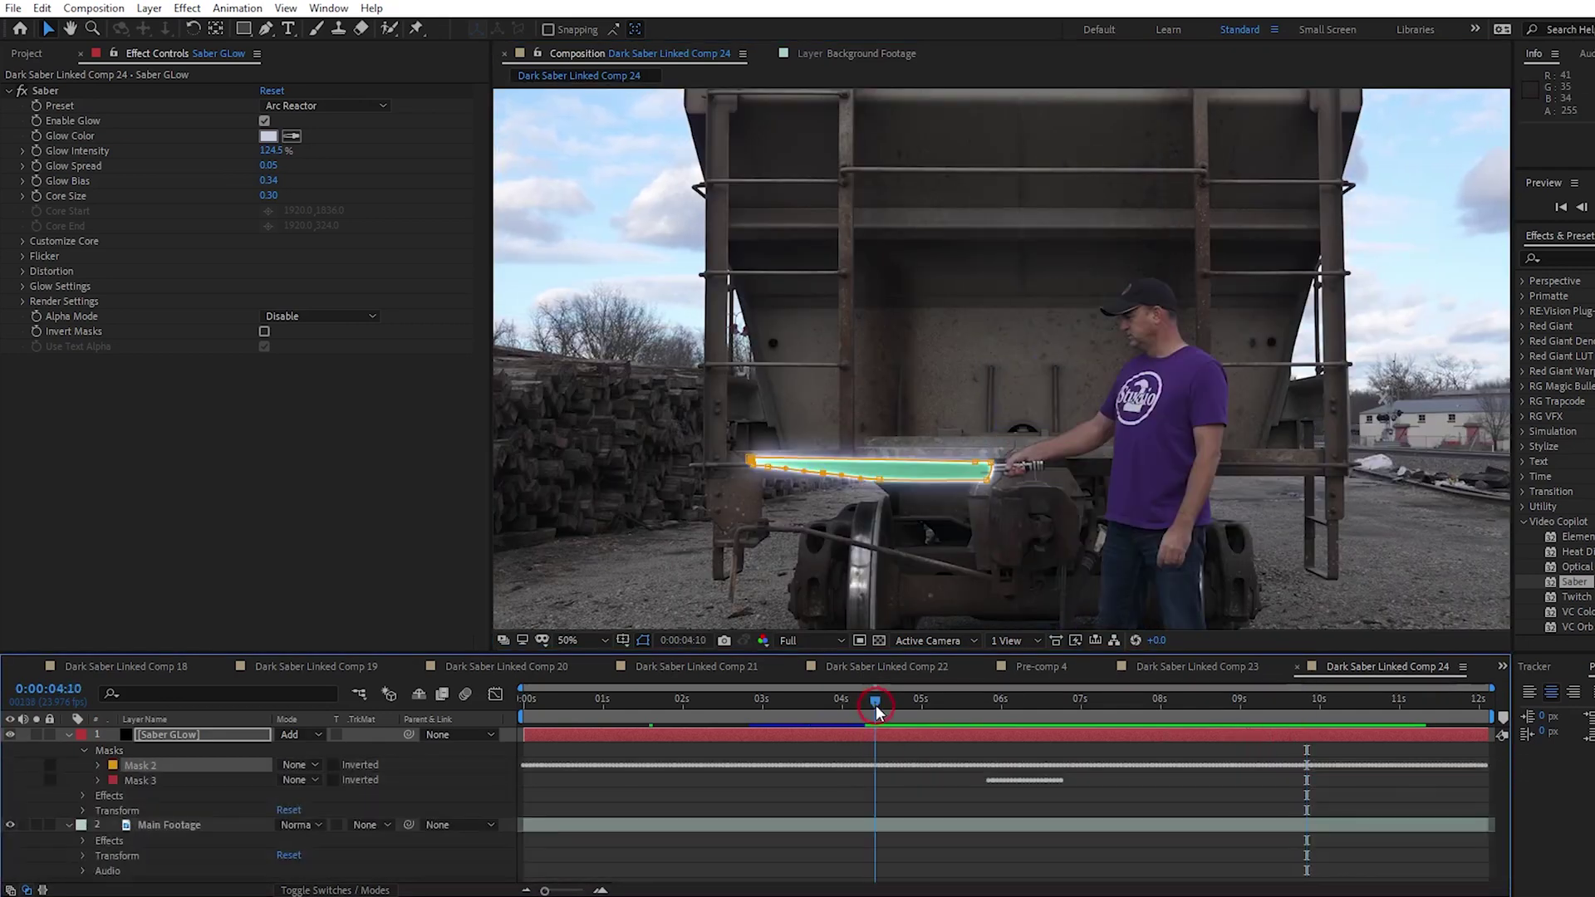
Create a near-black solid (colour 020208) named 'Saber Black' above the glow layer.
left_click(68, 734)
left_click(68, 749)
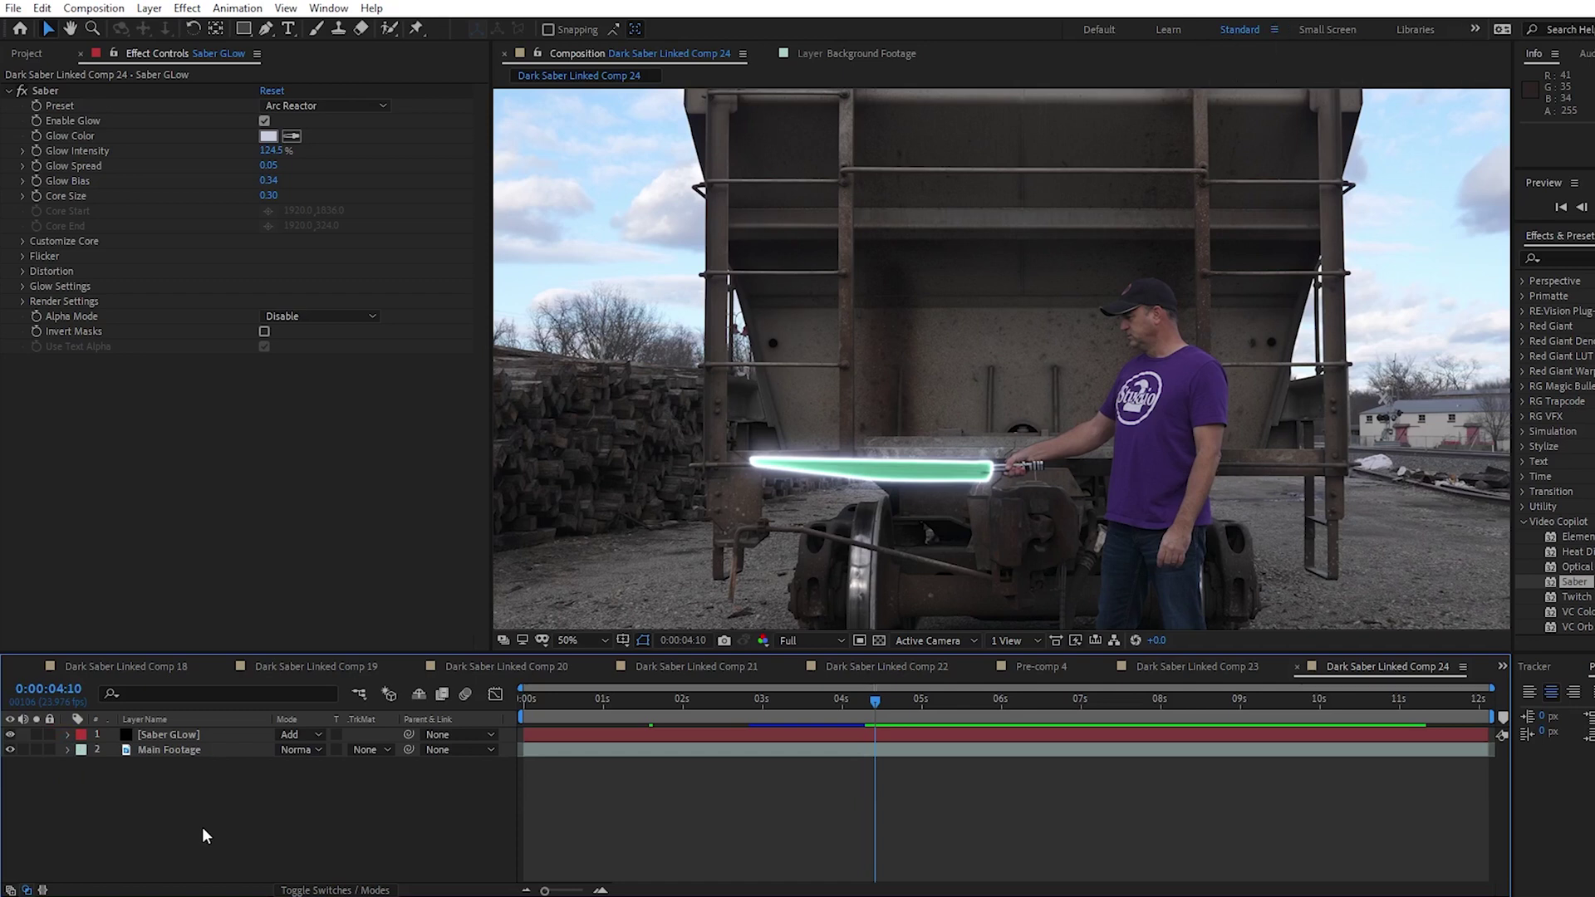
right_click(202, 826)
mouse_move(244, 634)
left_click(454, 675)
left_click(838, 554)
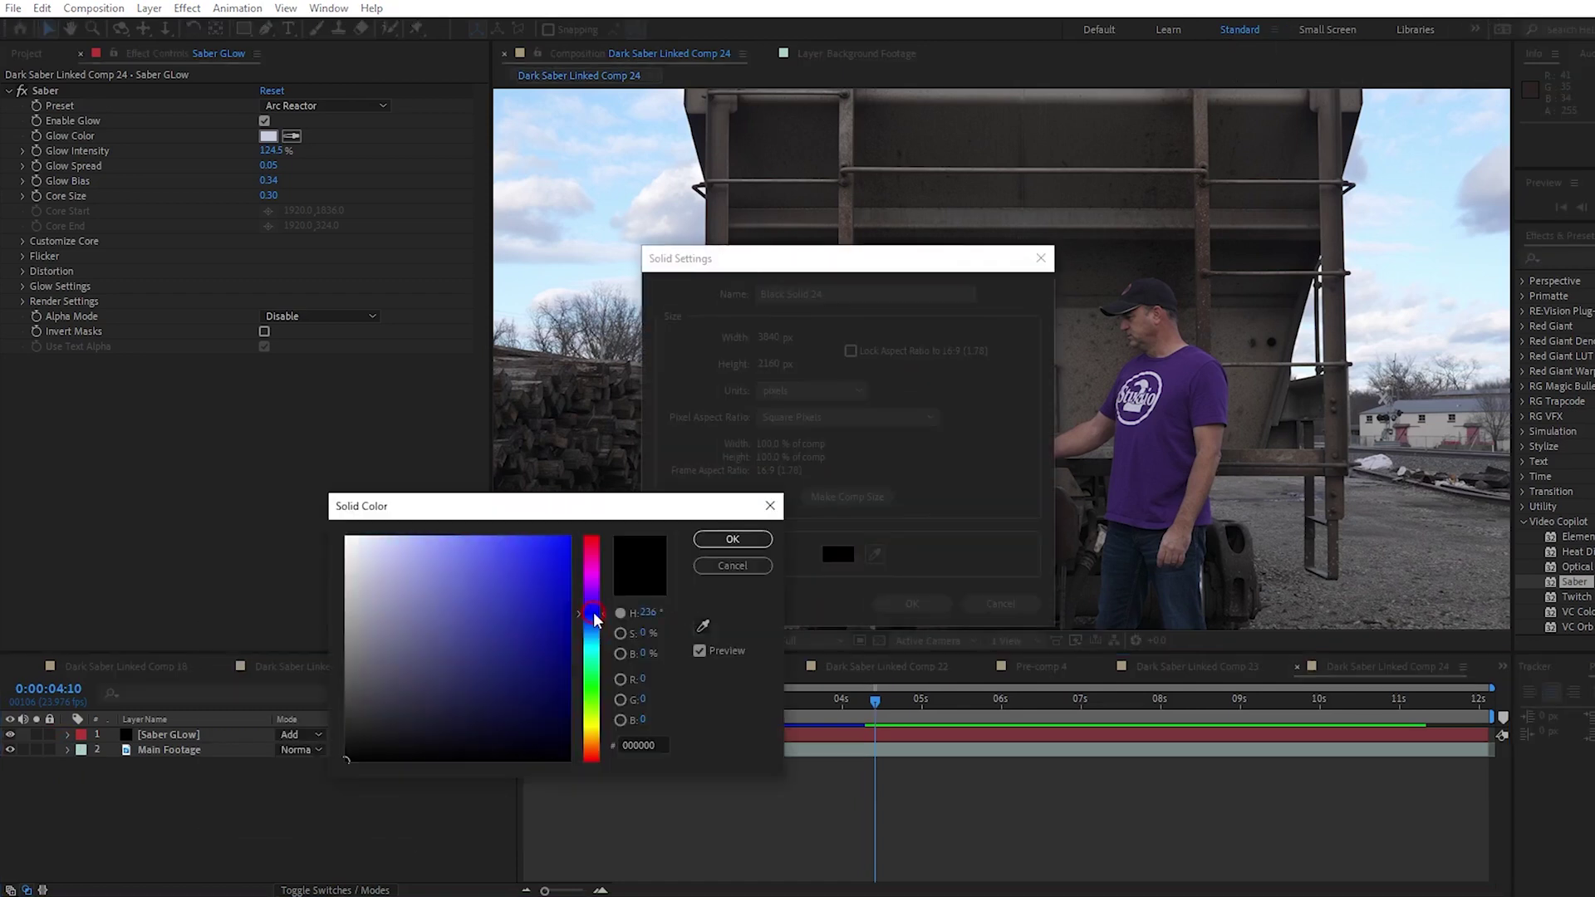
mouse_move(510, 776)
left_mouse_down()
mouse_move(529, 721)
mouse_move(526, 754)
left_mouse_up()
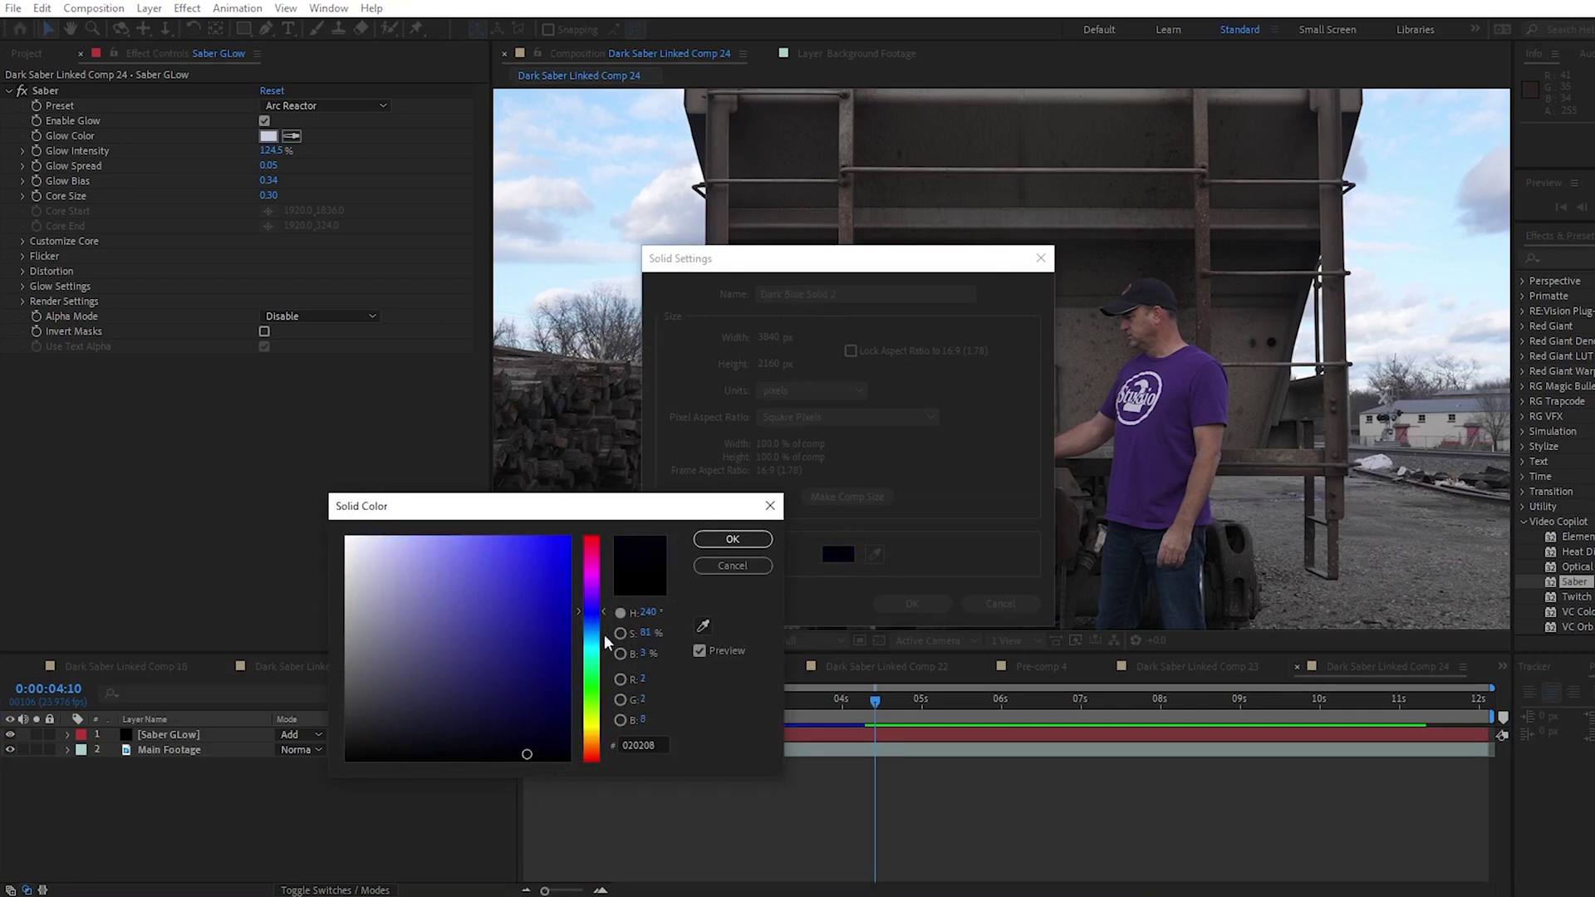
left_click(744, 545)
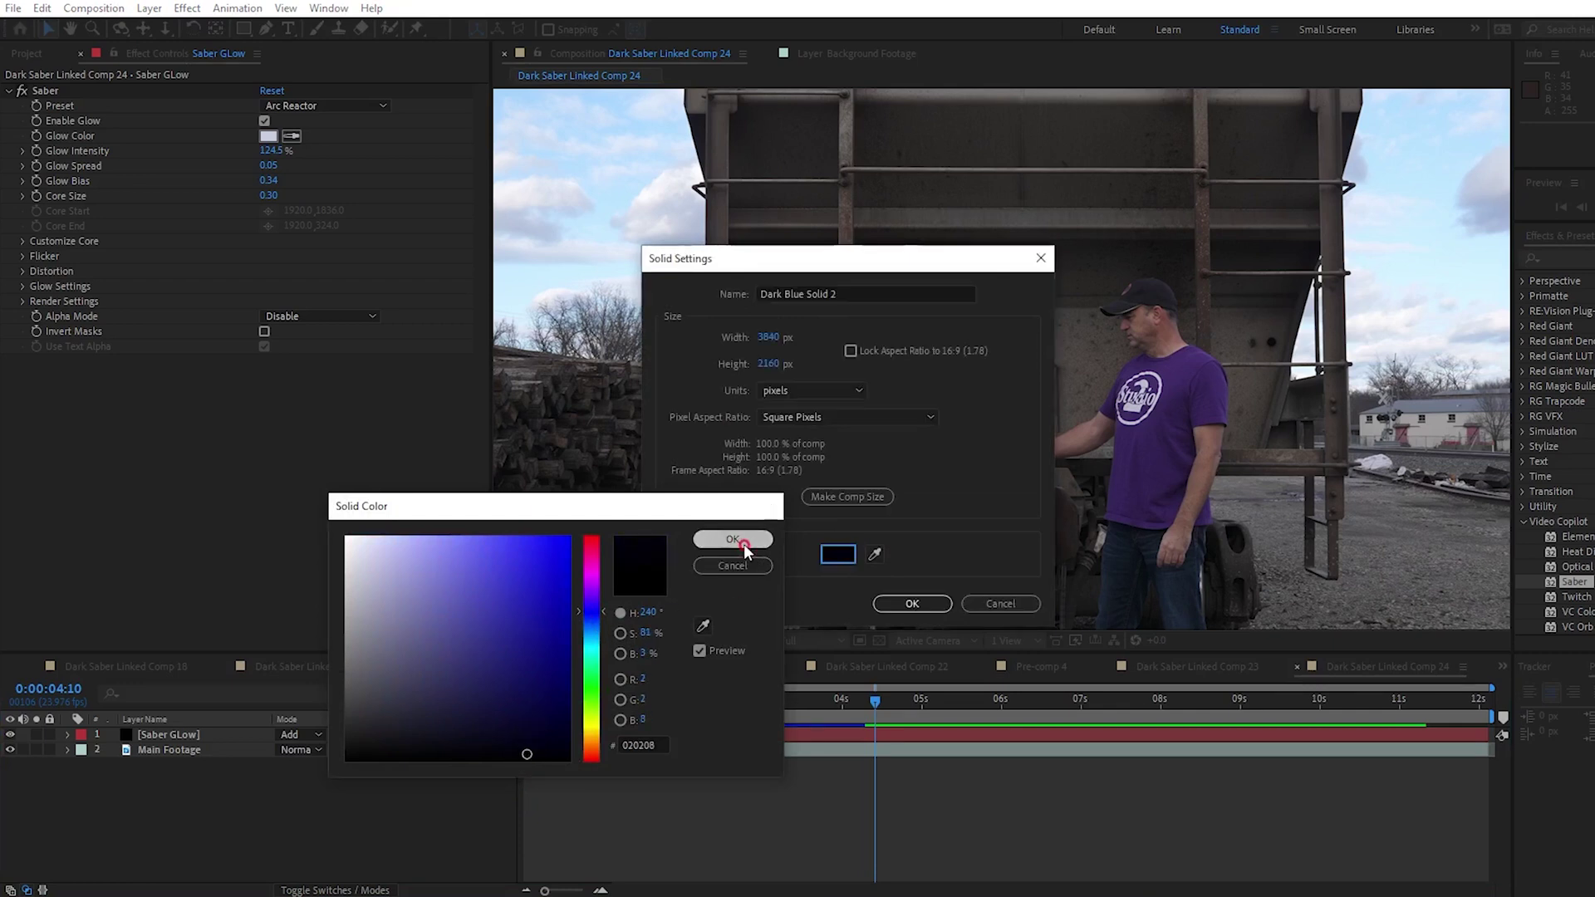
left_click(853, 295)
type("Saber Bl")
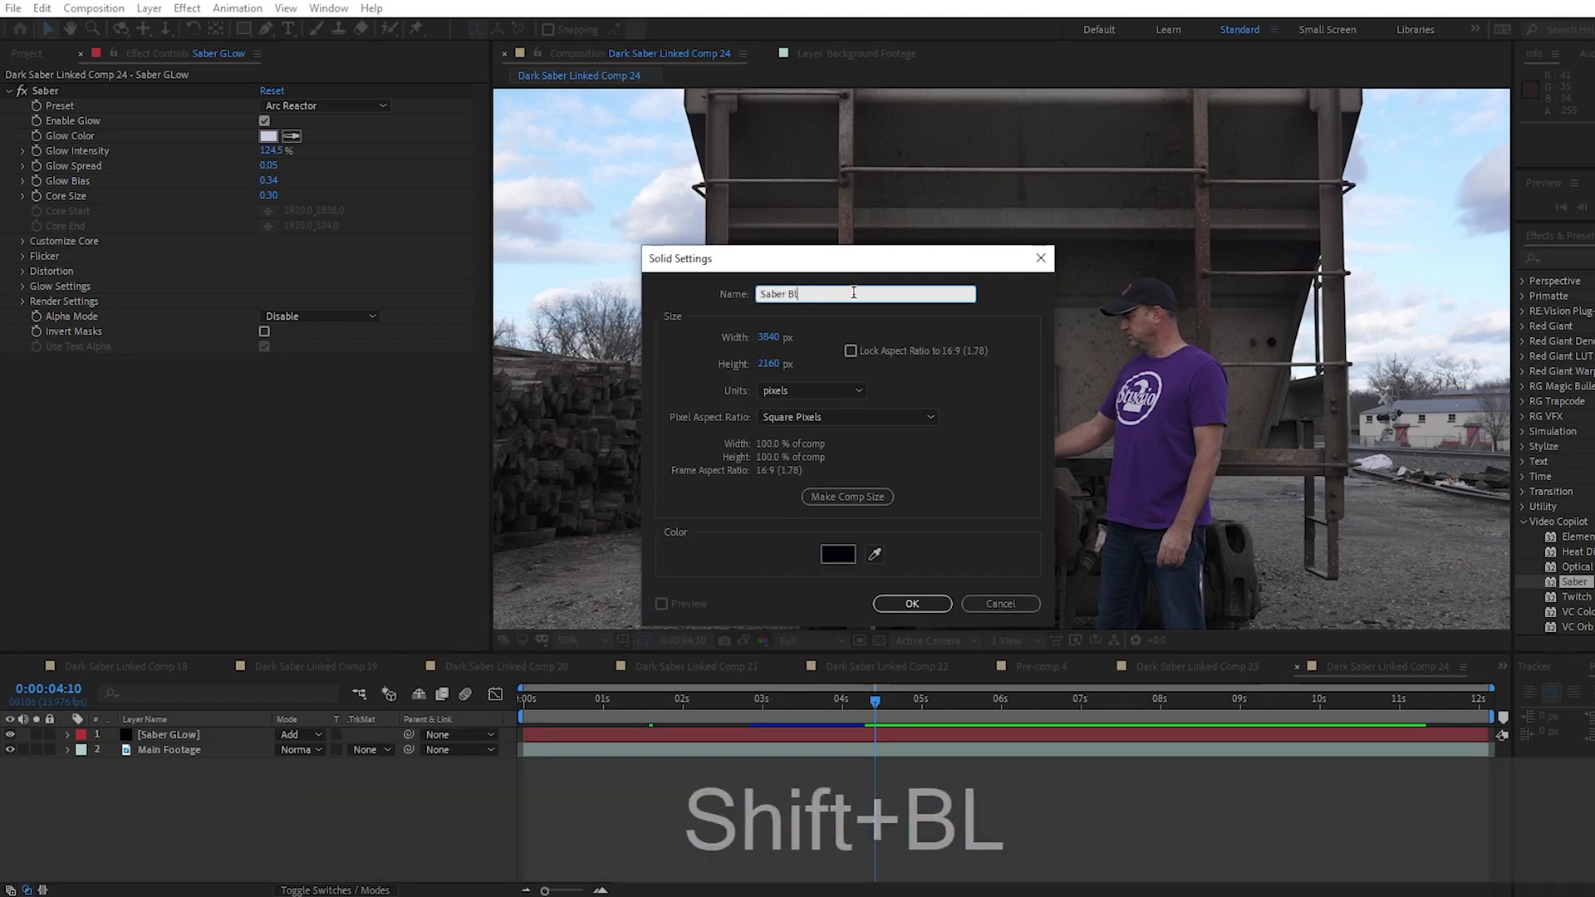
type("ack")
key("Return")
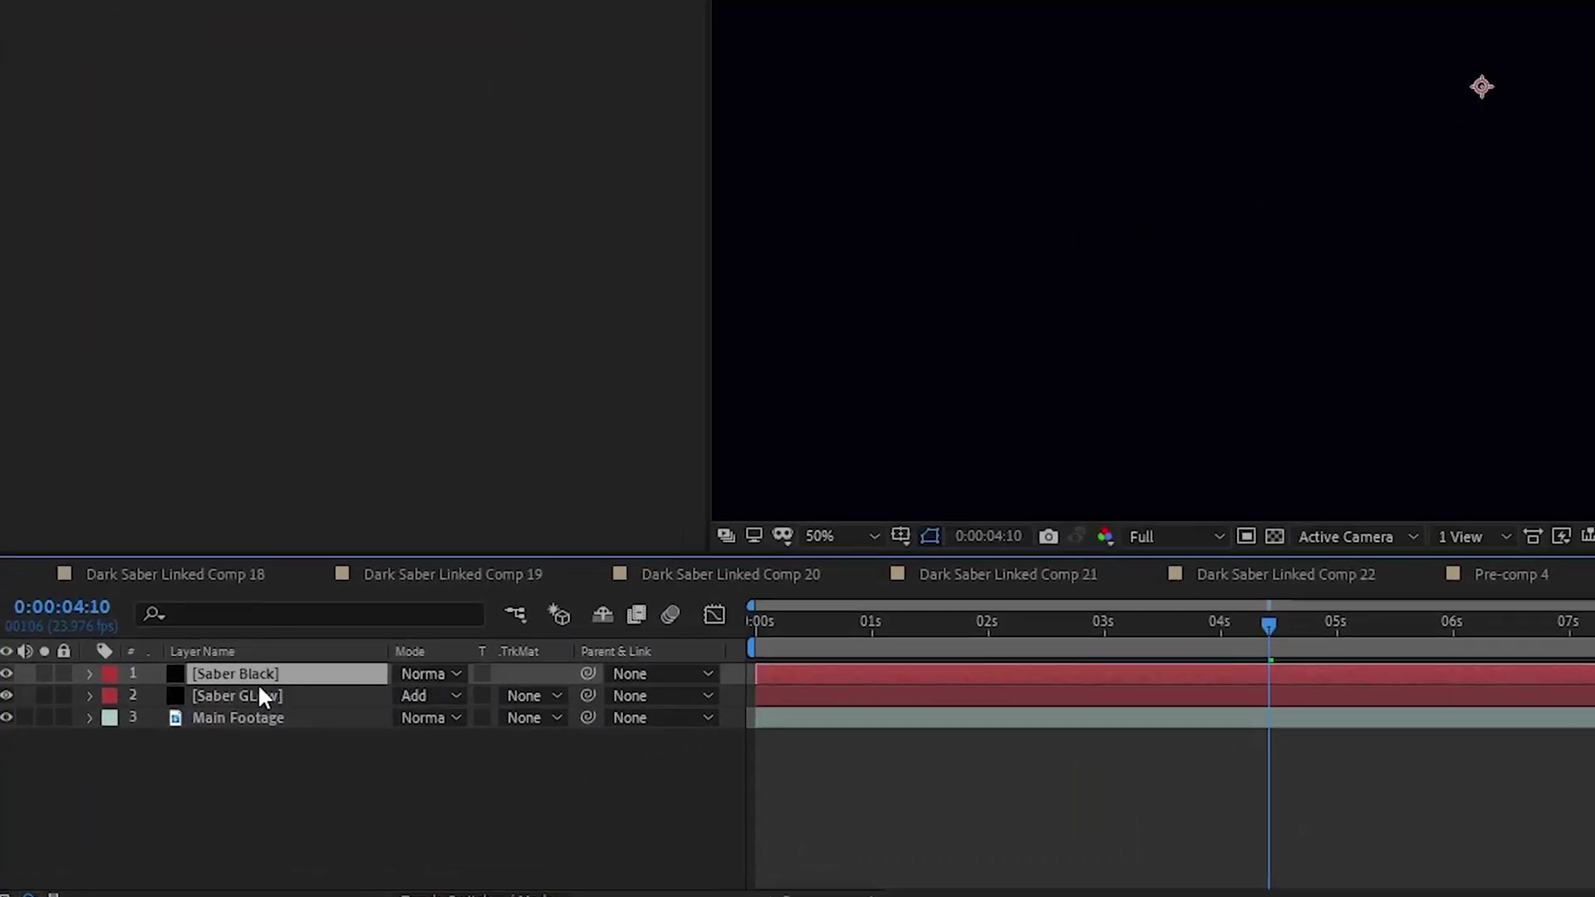
Copy Saber GLow's Mask 2 and Mask 3 at 0:00:00:00 and paste them onto Saber Black.
left_click(170, 753)
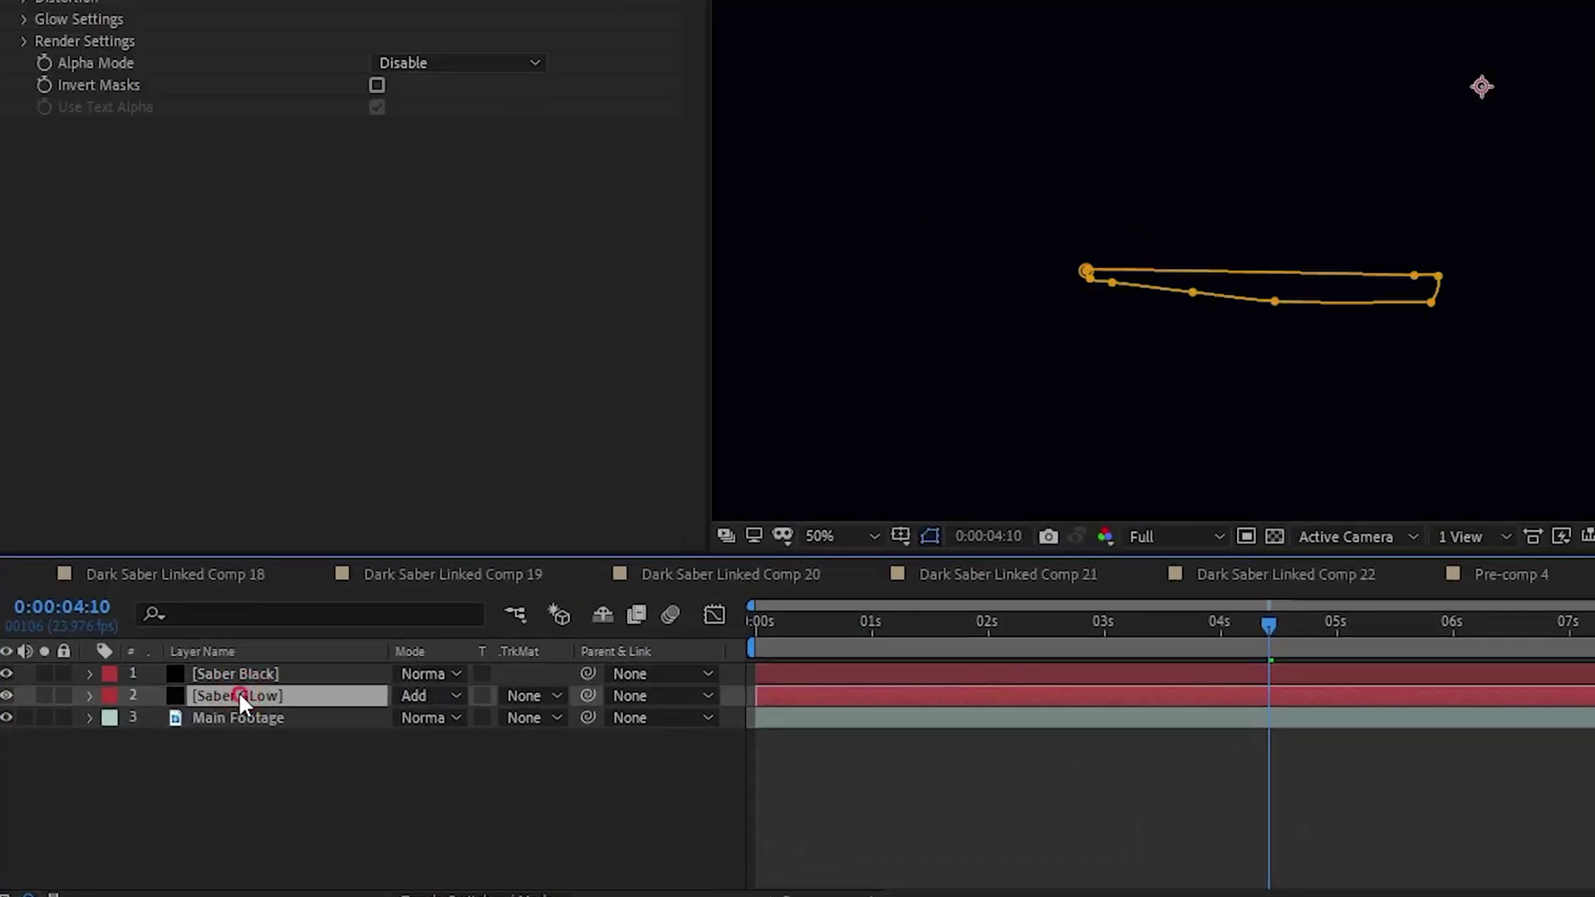
left_click(90, 698)
left_click(155, 720)
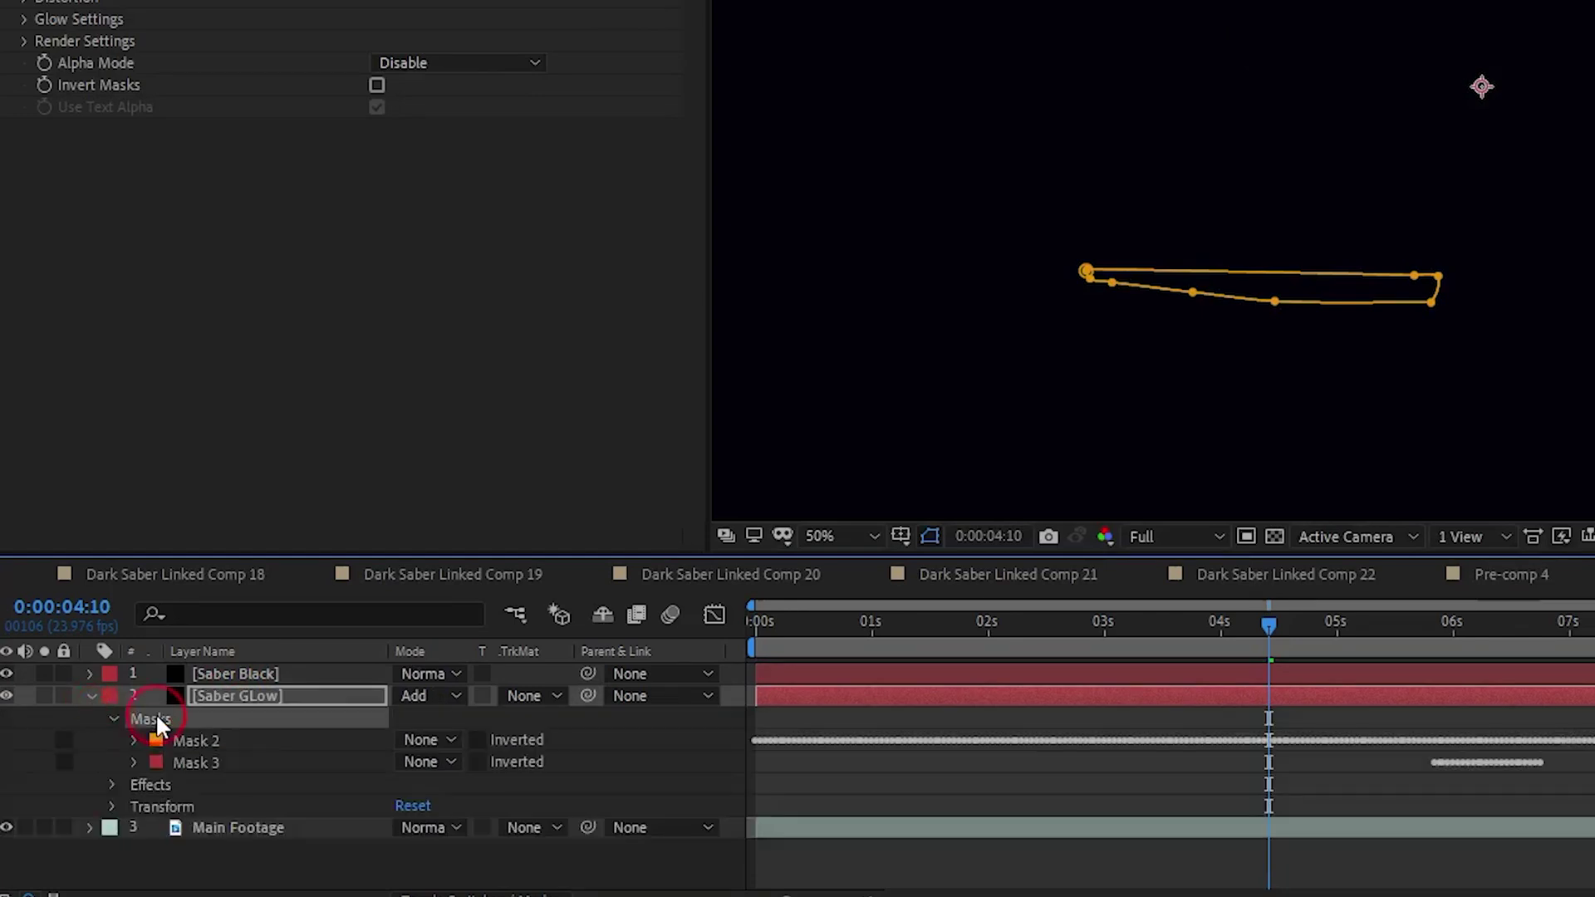
left_click_drag(1274, 622, 745, 630)
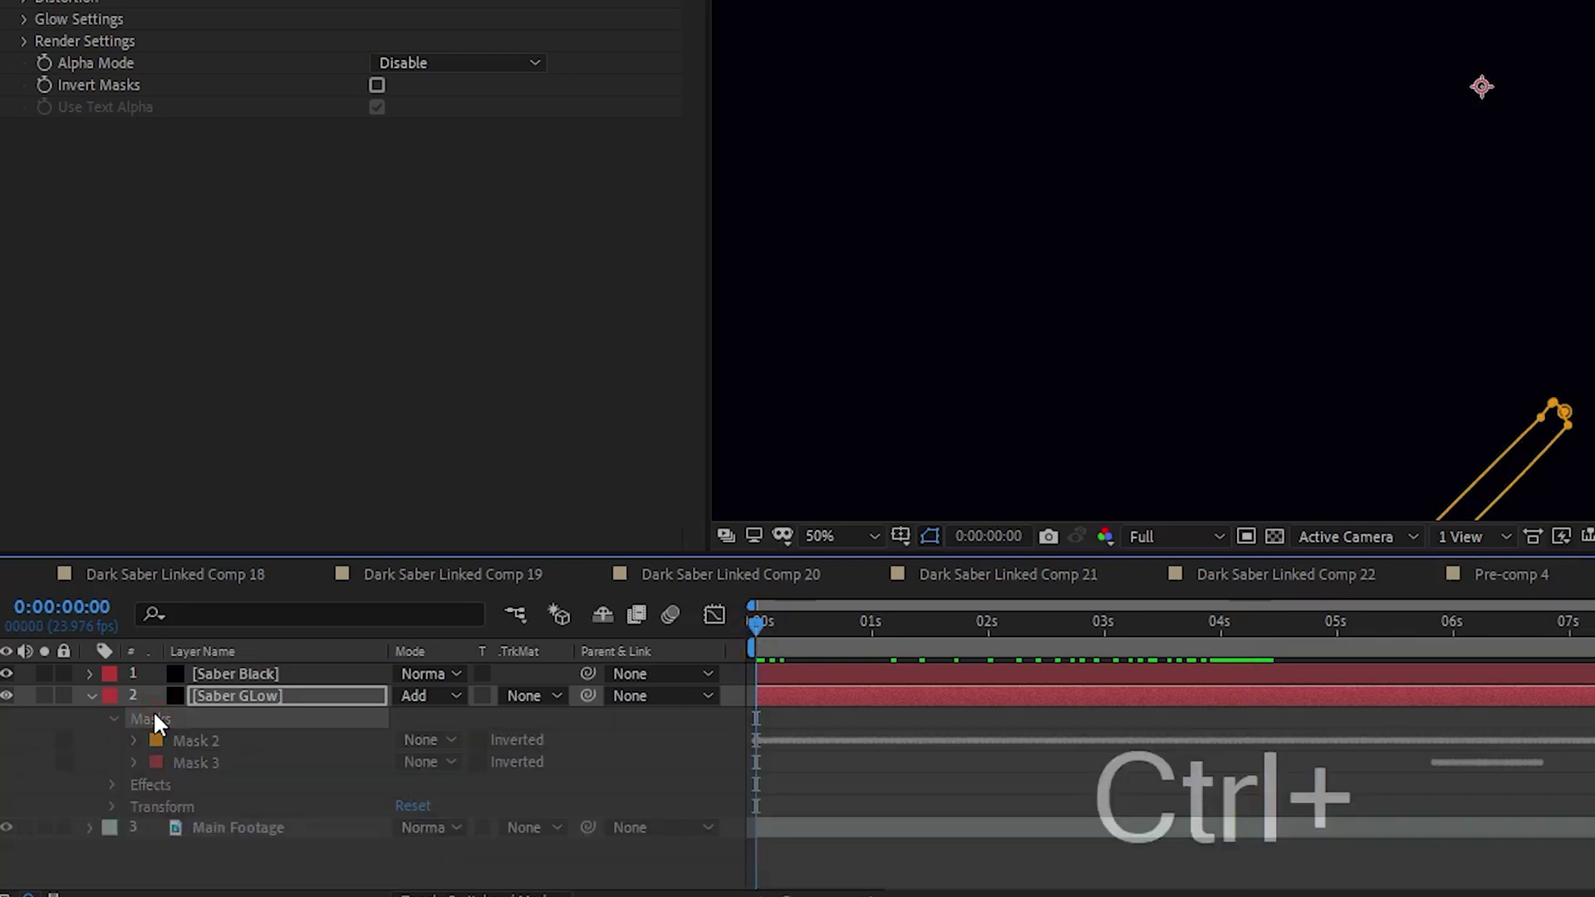
key("ctrl+c")
left_click(244, 672)
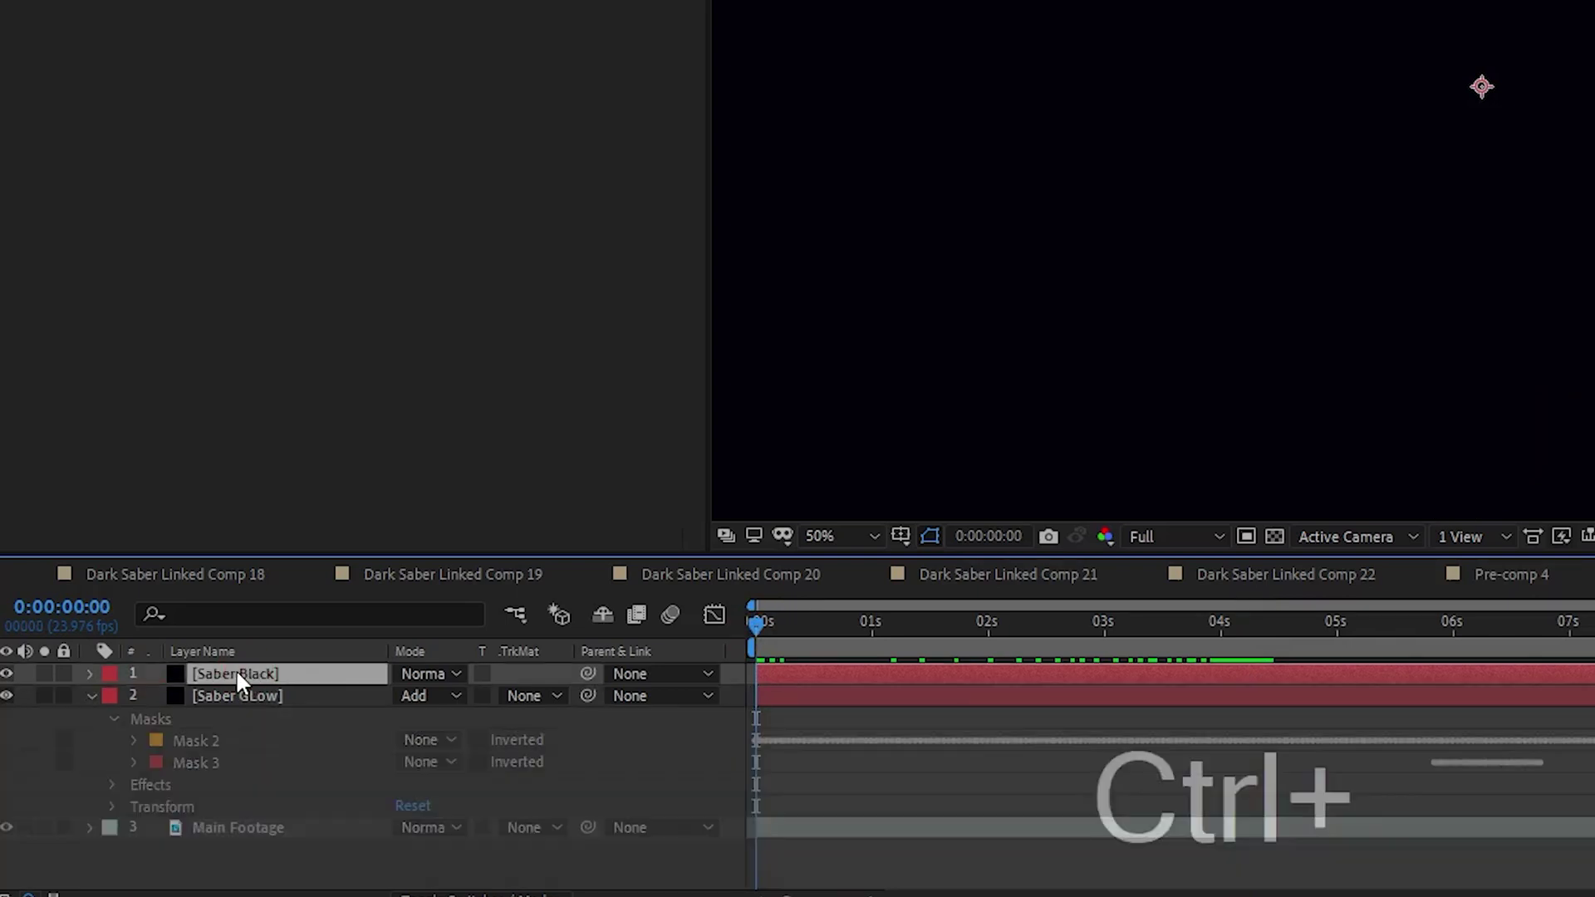
key("ctrl+v")
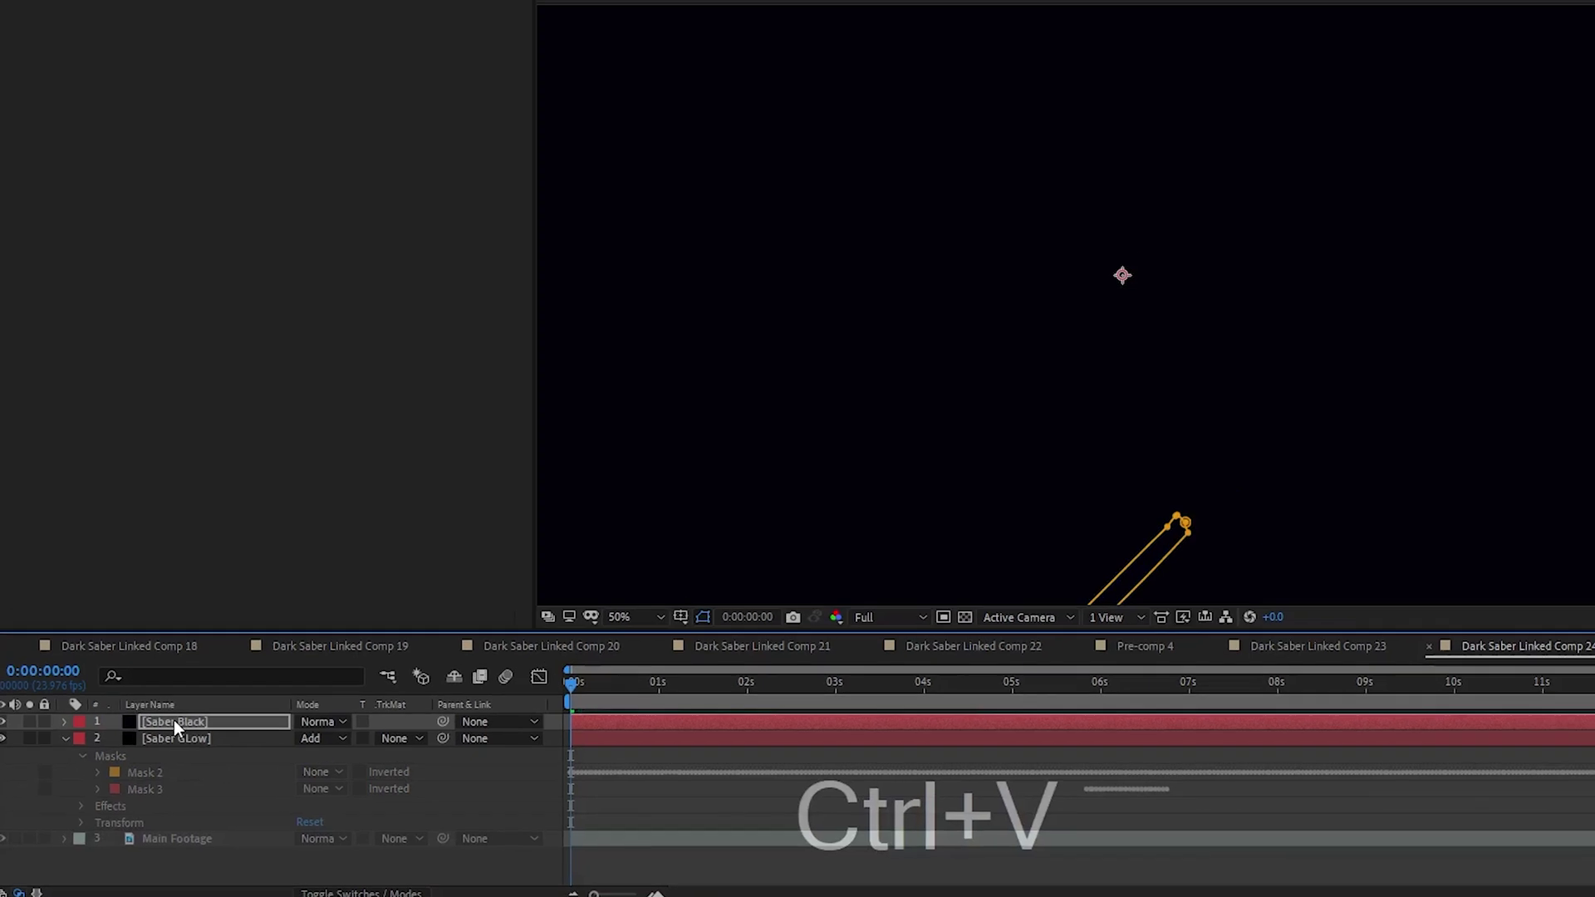
scroll(913, 489, "down", 2)
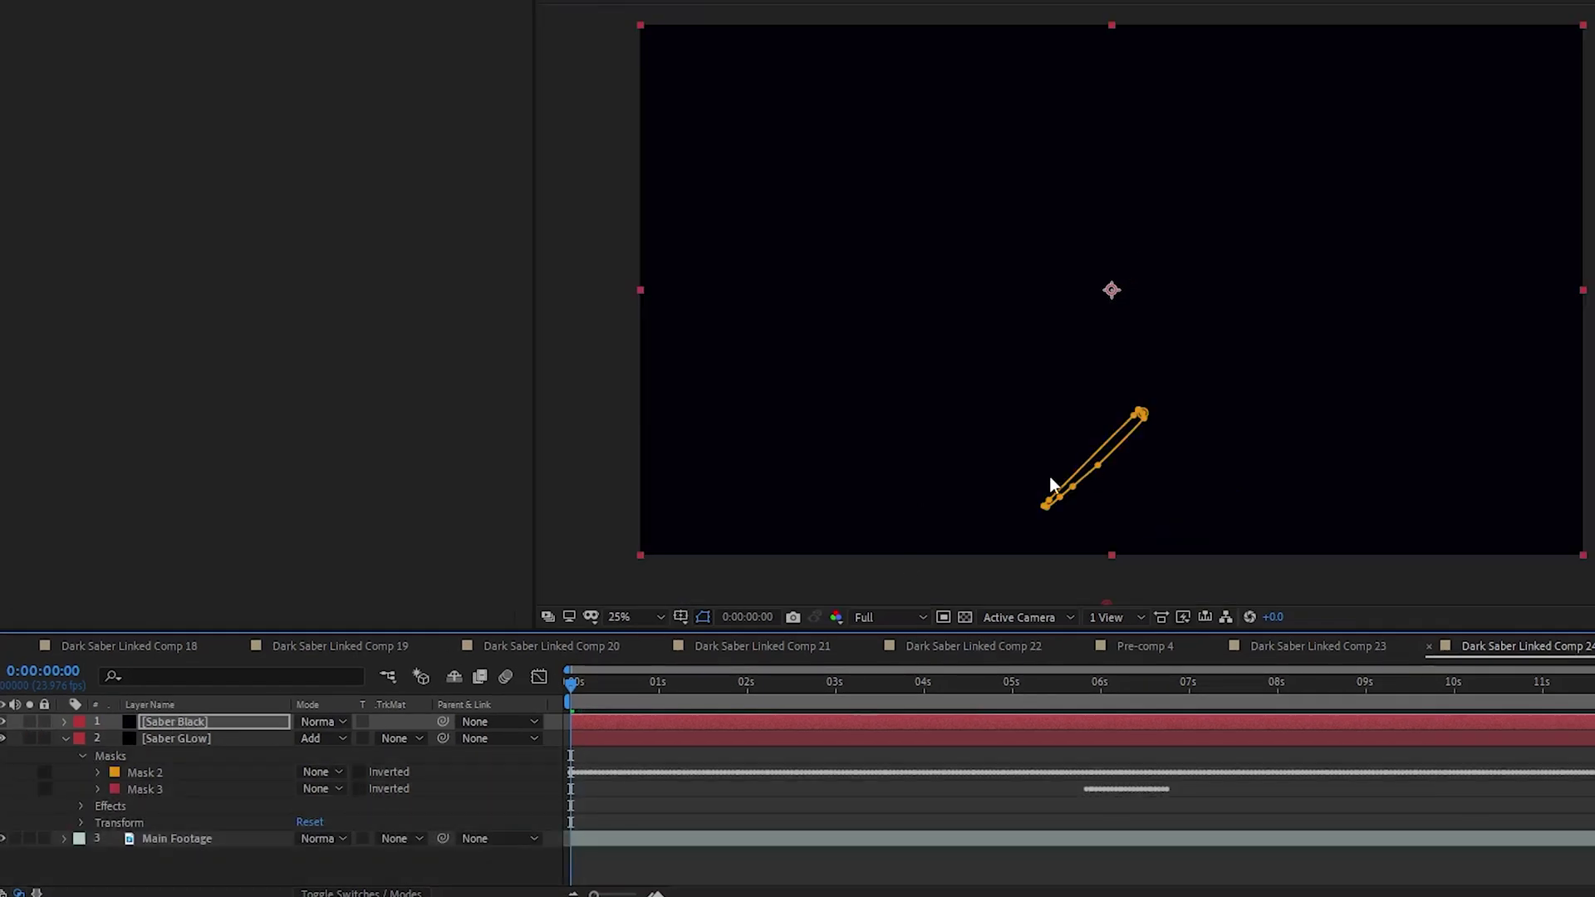
left_click(67, 723)
Set Saber Black's Mask 2 and Mask 3 modes to Add.
left_click(83, 739)
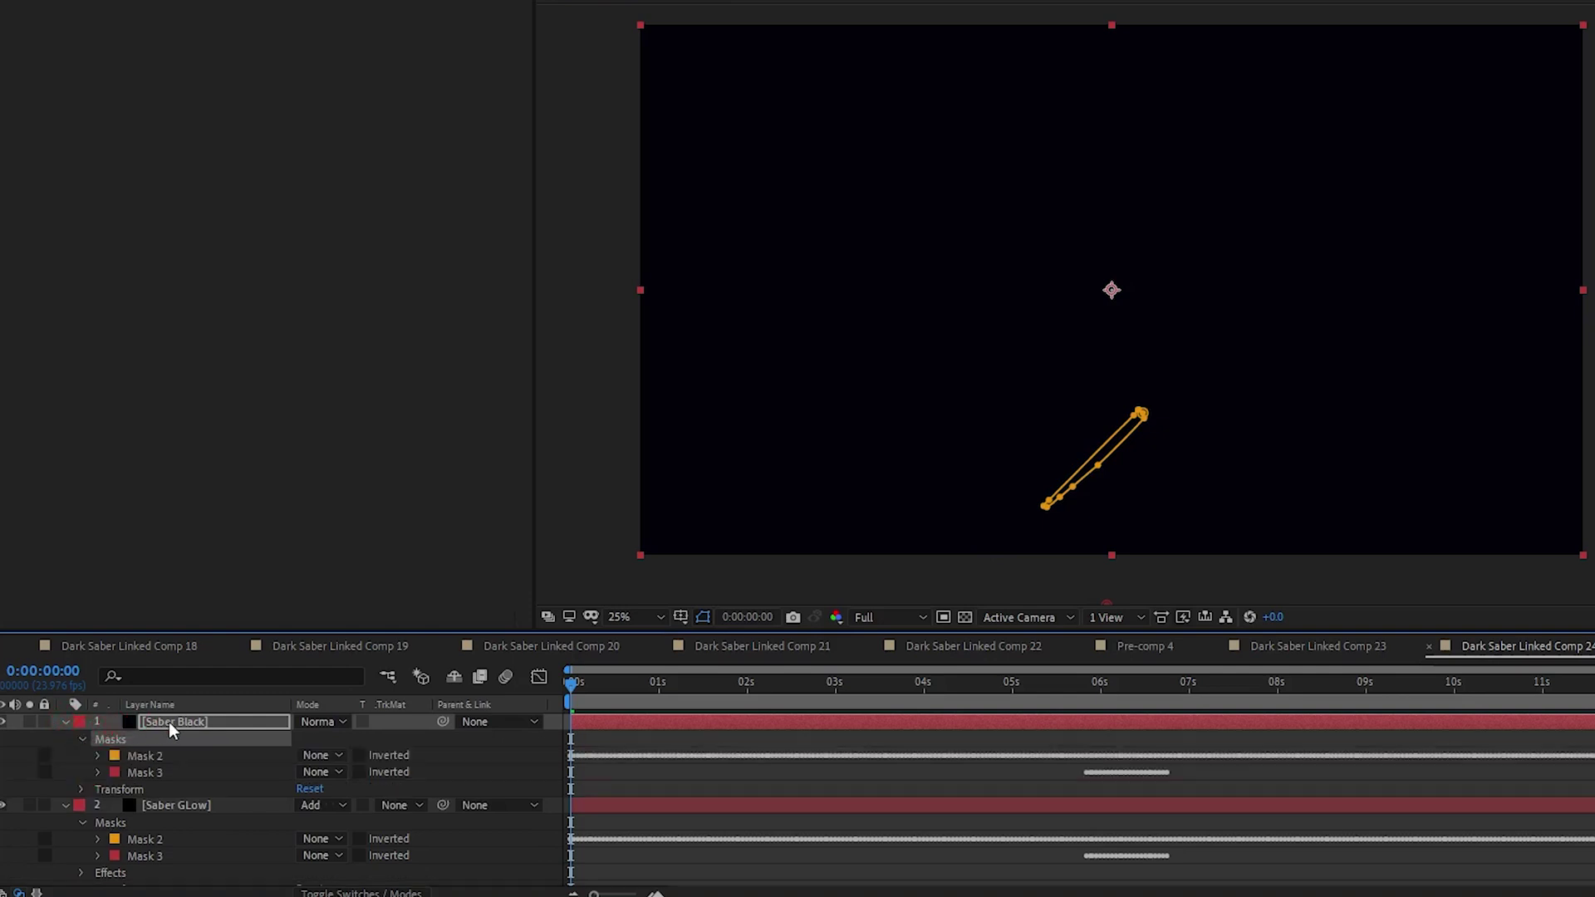
left_click(322, 755)
left_click(340, 642)
left_click(336, 772)
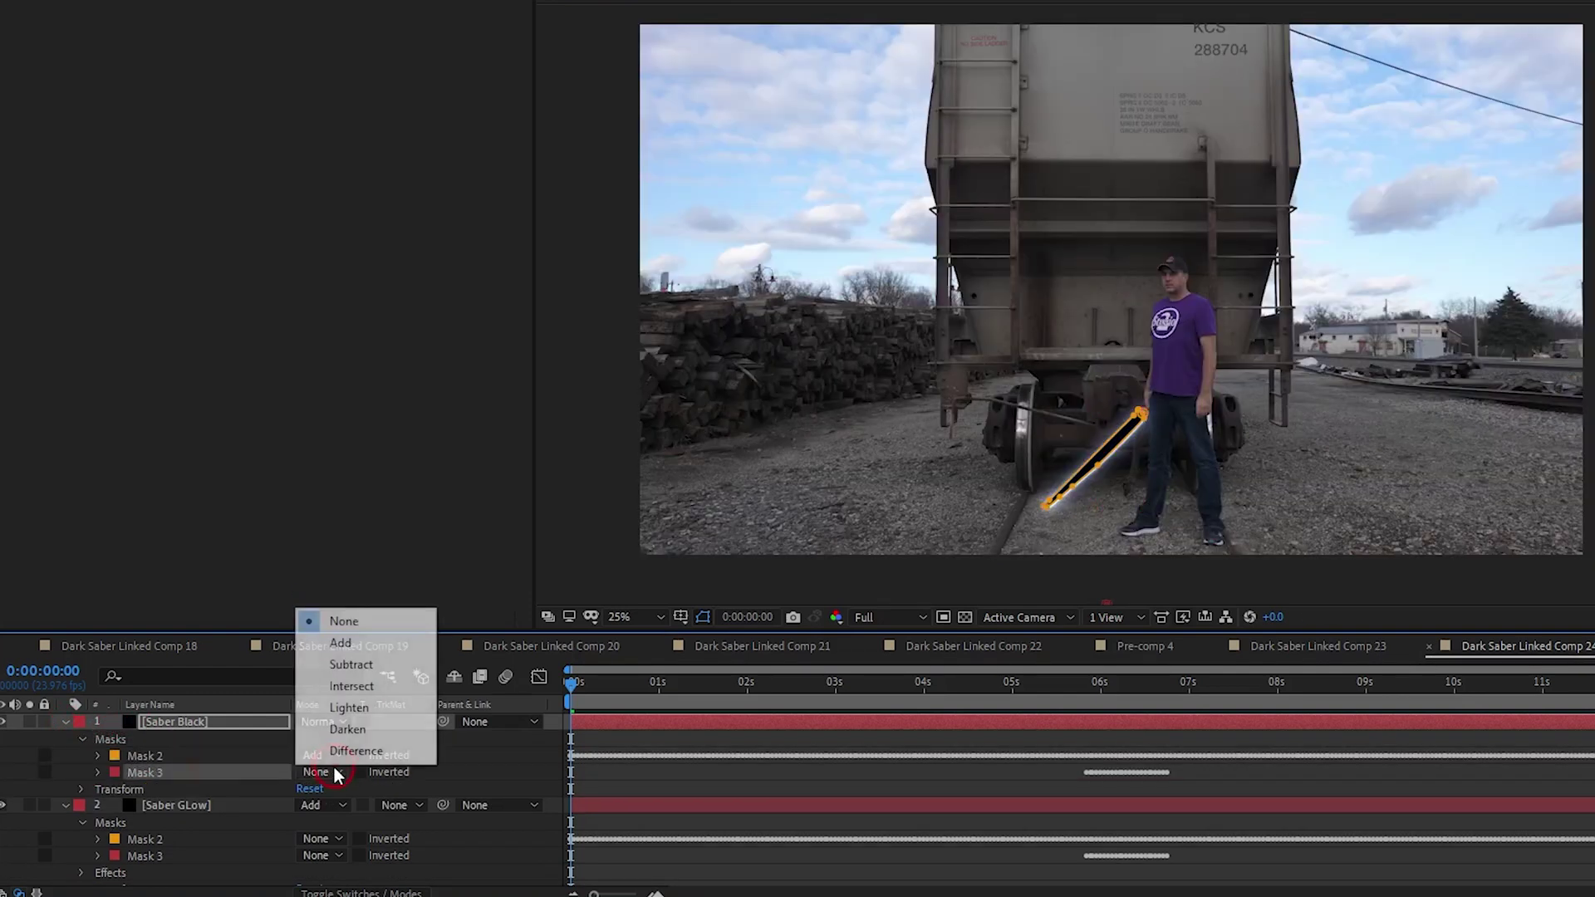
left_click(340, 642)
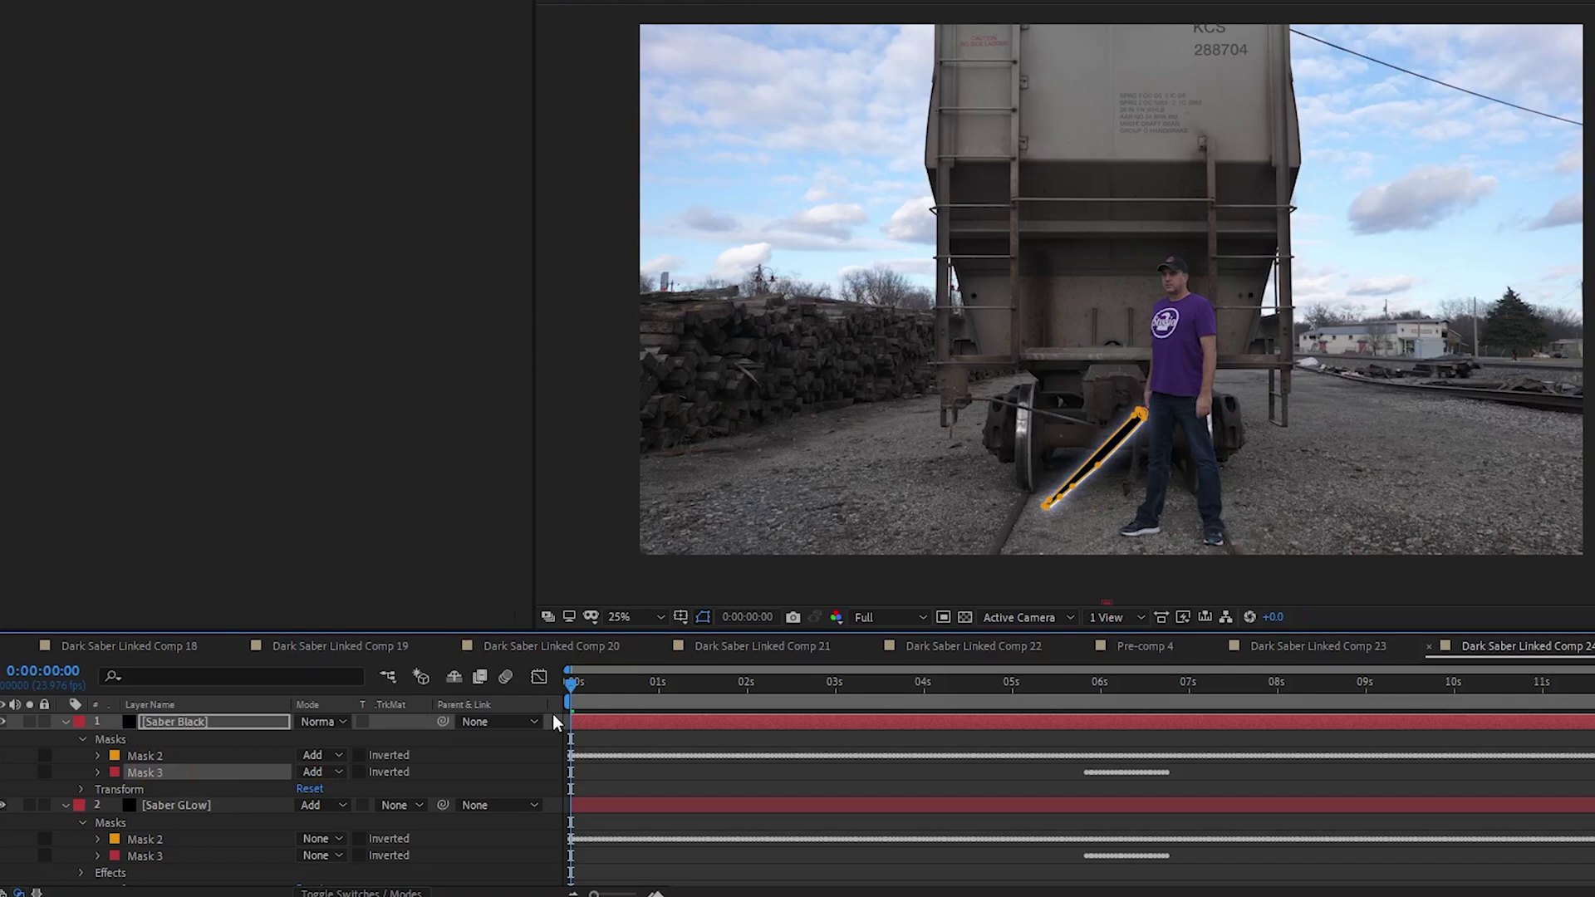
Give both Saber Black masks a 2-pixel Mask Feather.
left_click(171, 755)
left_click(165, 769, "shift")
key("f")
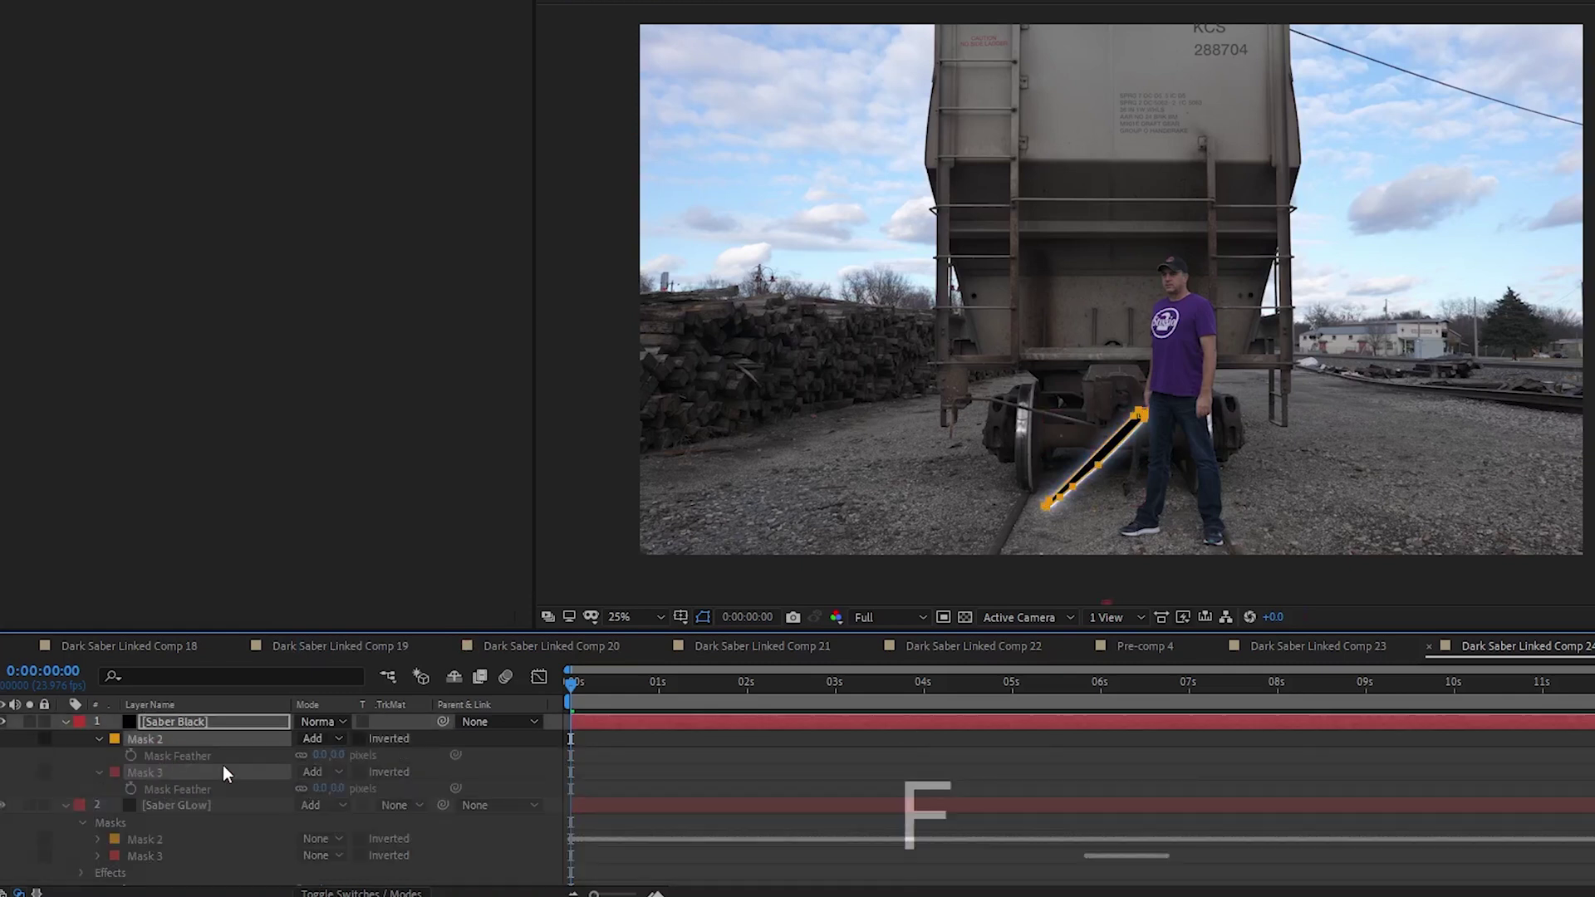
left_click(331, 757)
type("2")
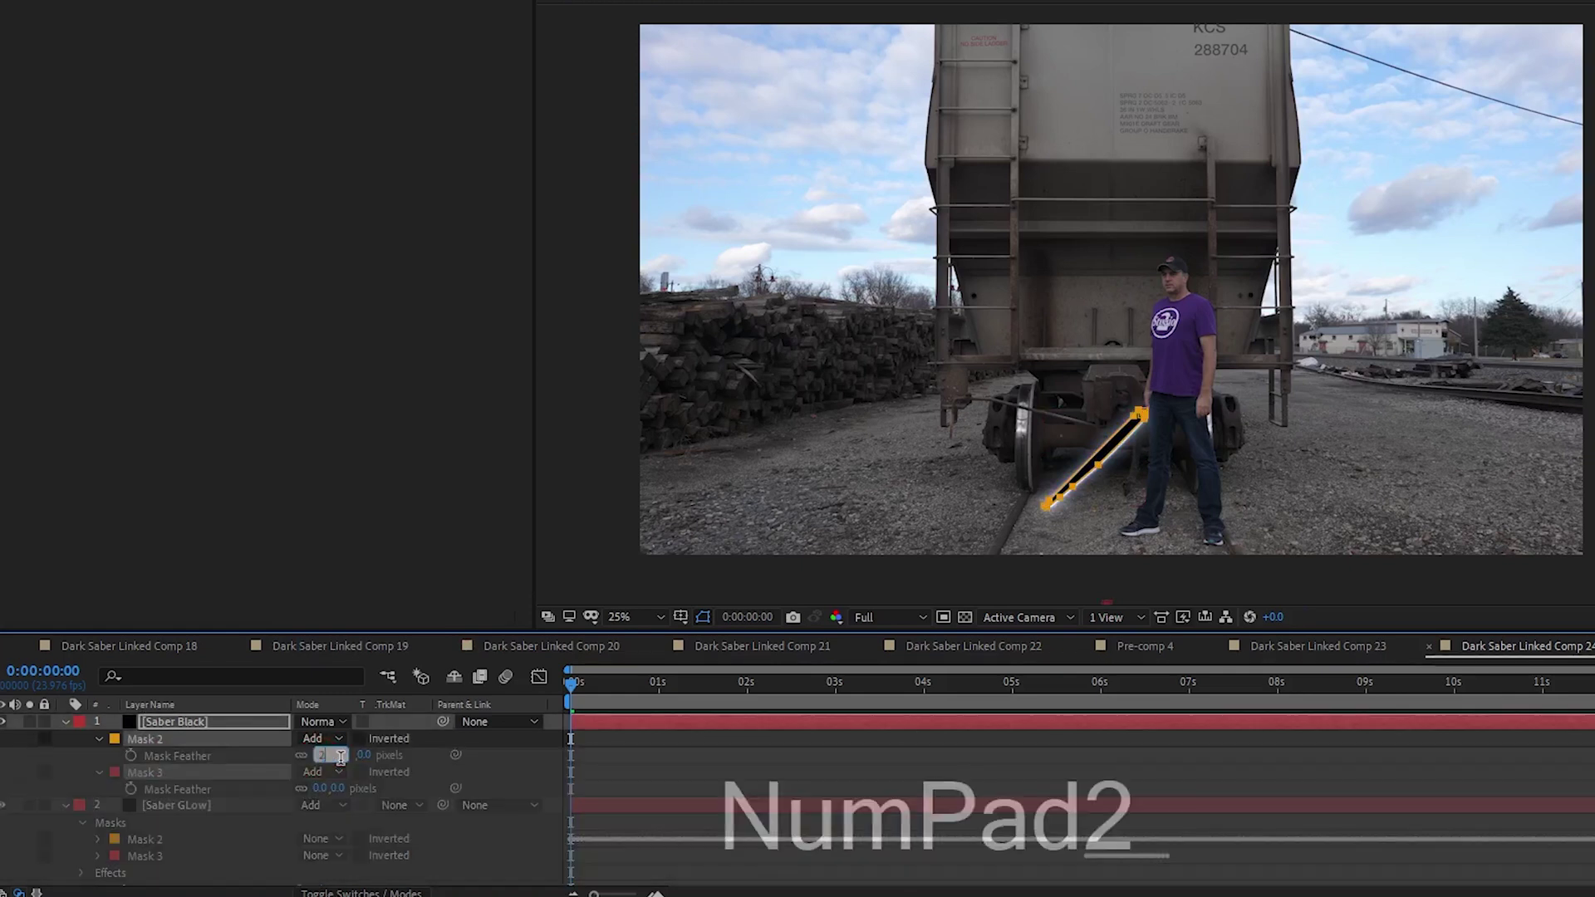
key("Return")
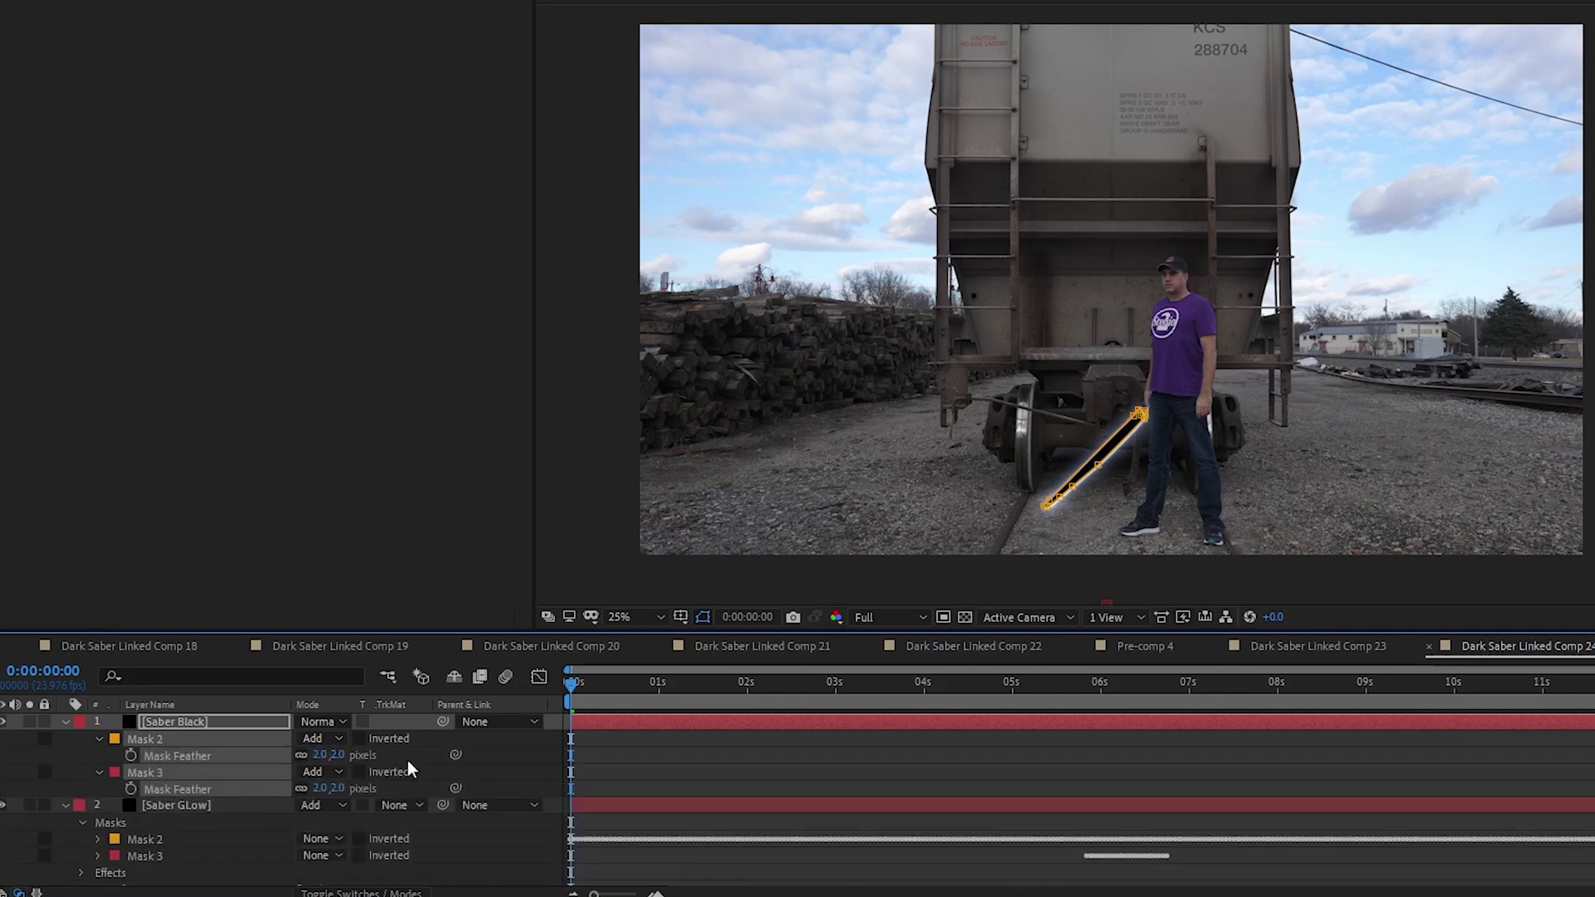
scroll(1128, 314, "up", 6)
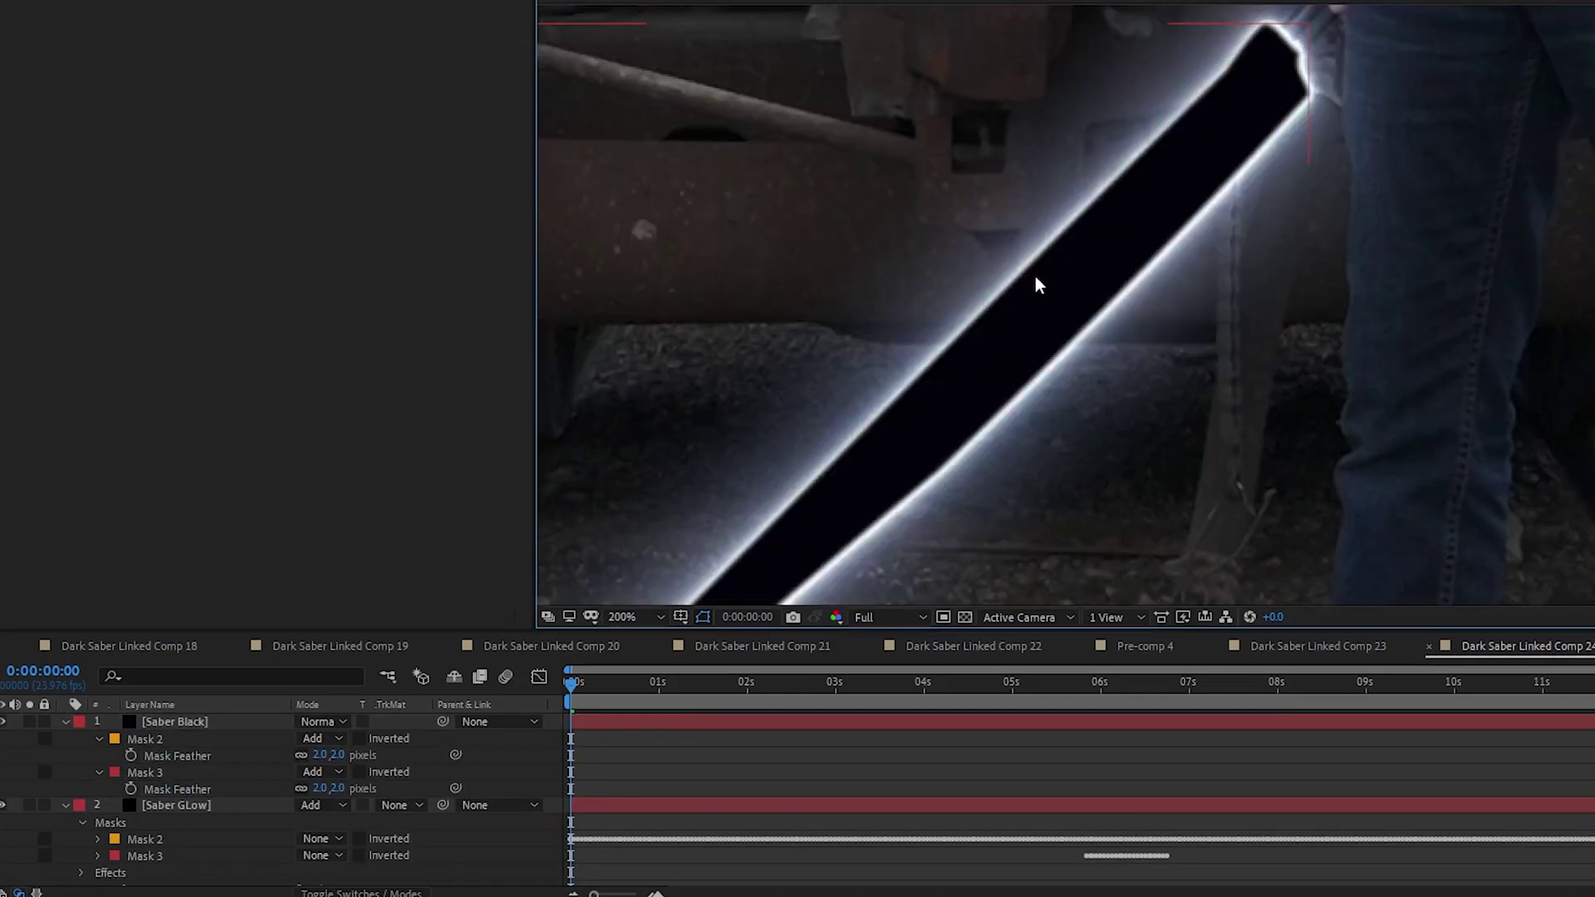
scroll(1038, 282, "down", 4)
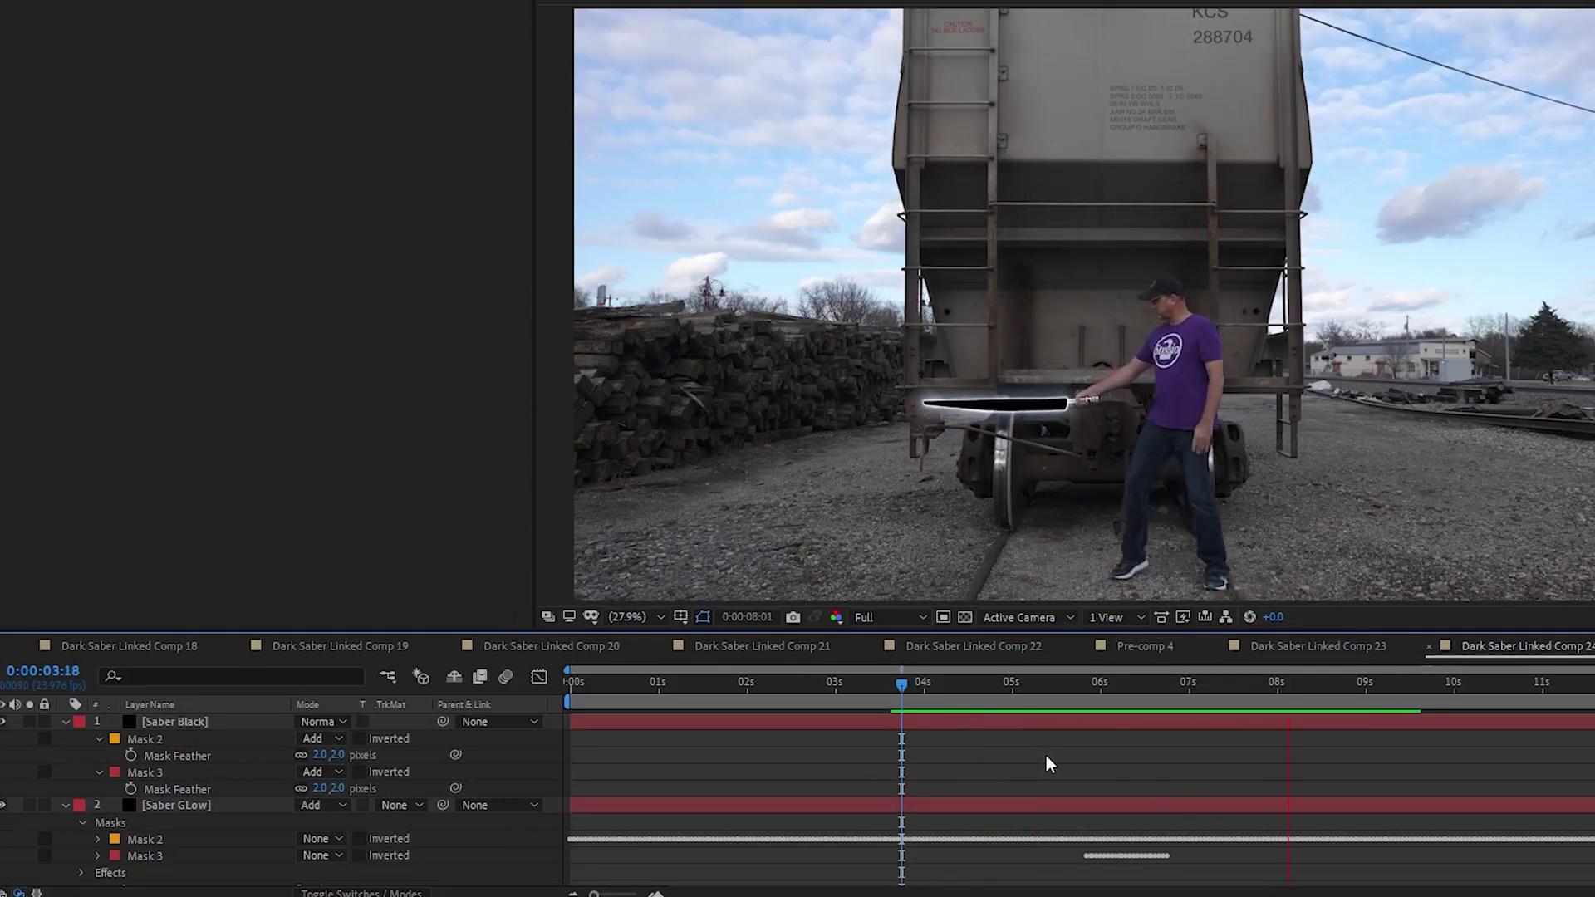
key("space")
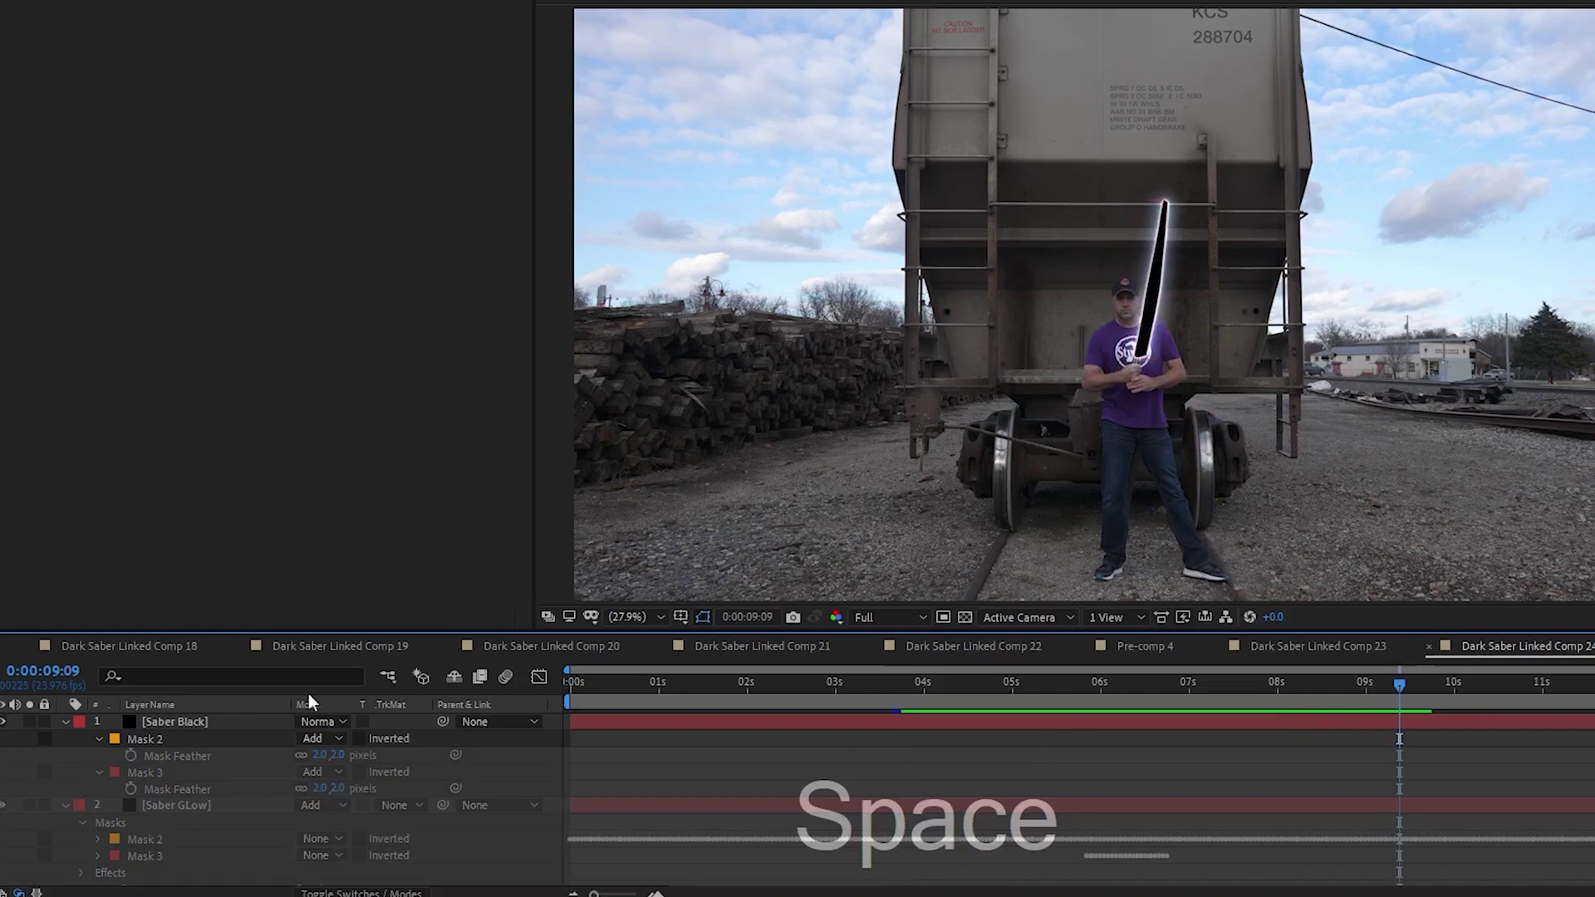